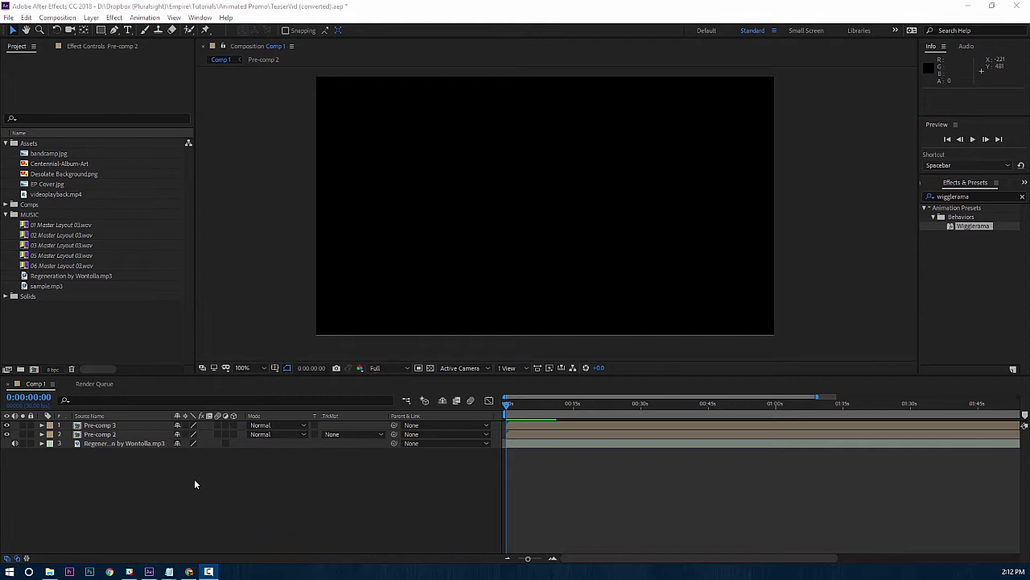
Preview the existing Comp 1 animation from the beginning.
{"action": "left_click", "coordinate": [194, 481]}
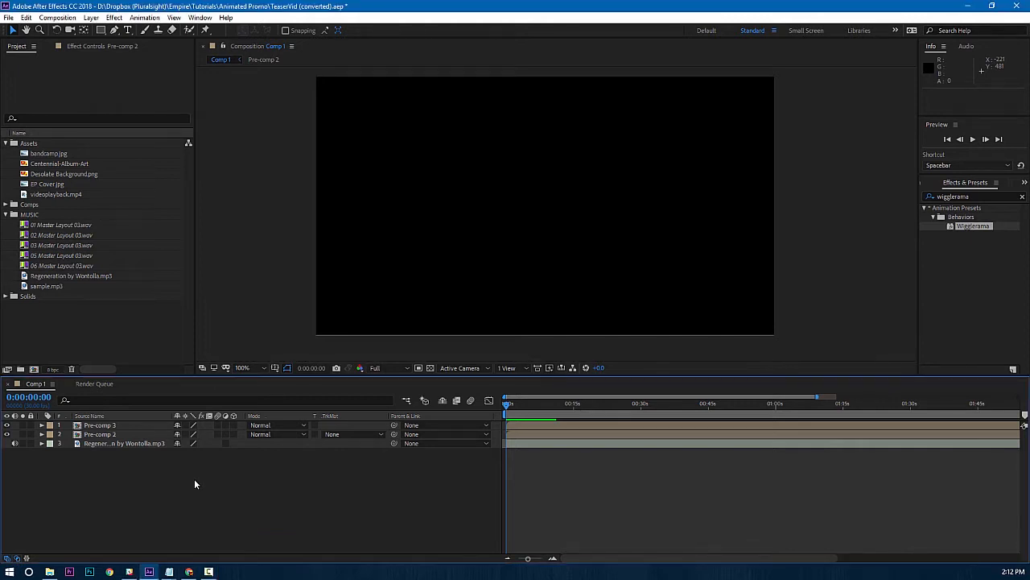
{"action": "key", "text": "space"}
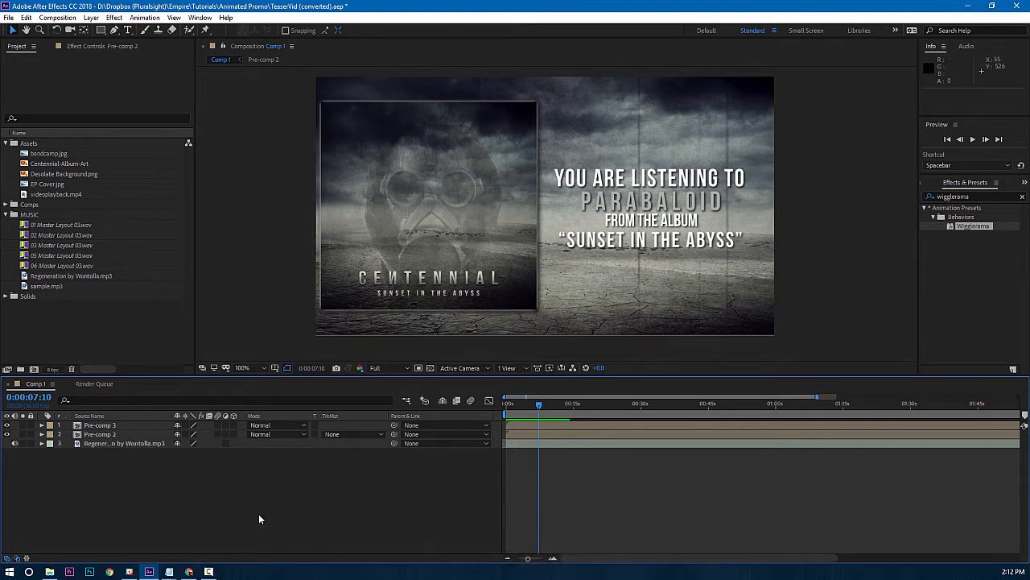
Create a new 854 x 480 px composition named Comp 2 at 30 frames per second with a duration of 0:06:00:00.
{"action": "left_click", "coordinate": [58, 16]}
{"action": "left_click", "coordinate": [70, 35]}
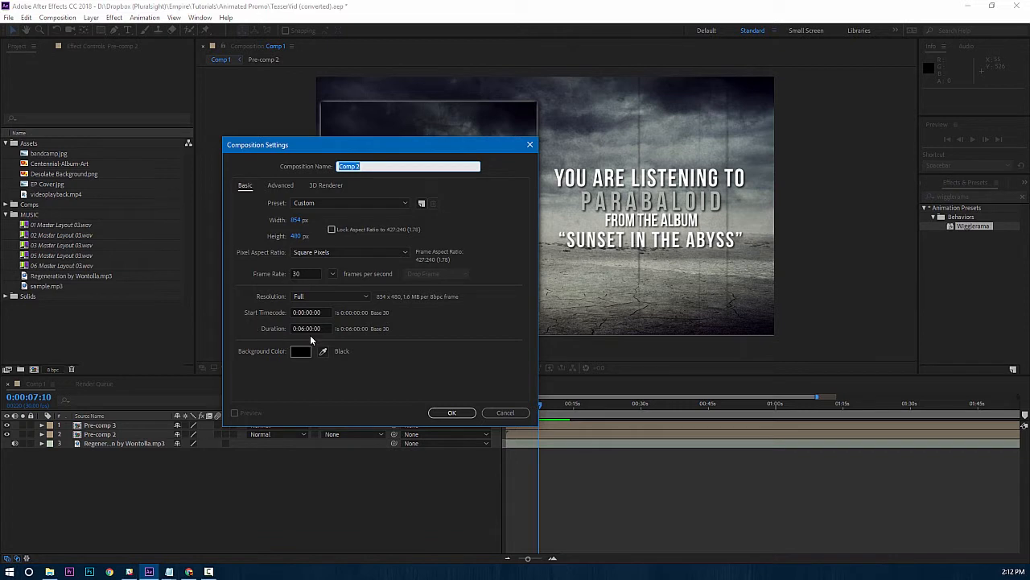
{"action": "left_click", "coordinate": [449, 414]}
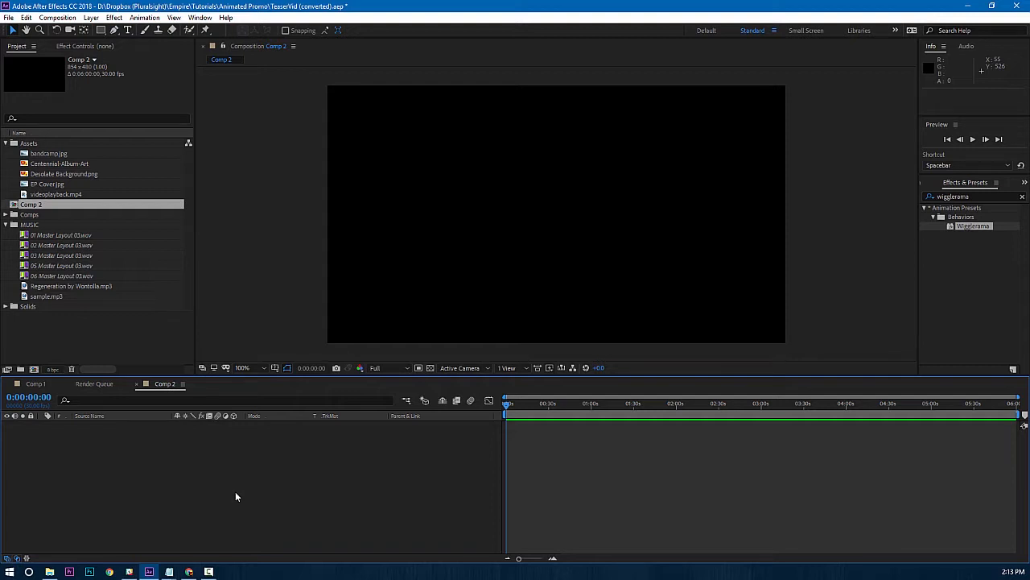
Examine the Comp 1 layout at about 0:00:05:15 as a reference, and return to Comp 2.
{"action": "left_click", "coordinate": [35, 384]}
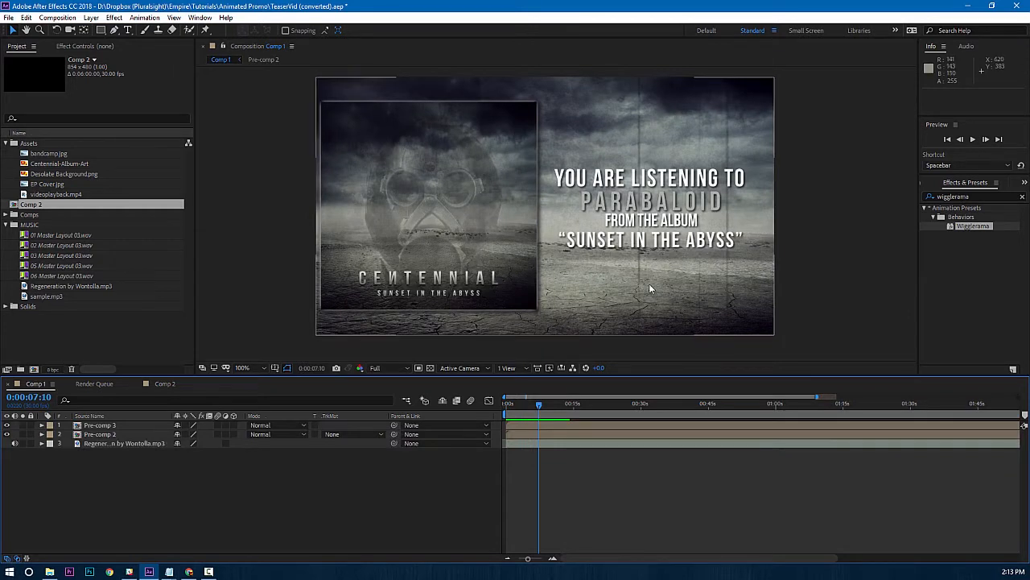
{"action": "mouse_move", "coordinate": [539, 405]}
{"action": "left_mouse_down"}
{"action": "mouse_move", "coordinate": [524, 411]}
{"action": "mouse_move", "coordinate": [532, 415]}
{"action": "left_mouse_up"}
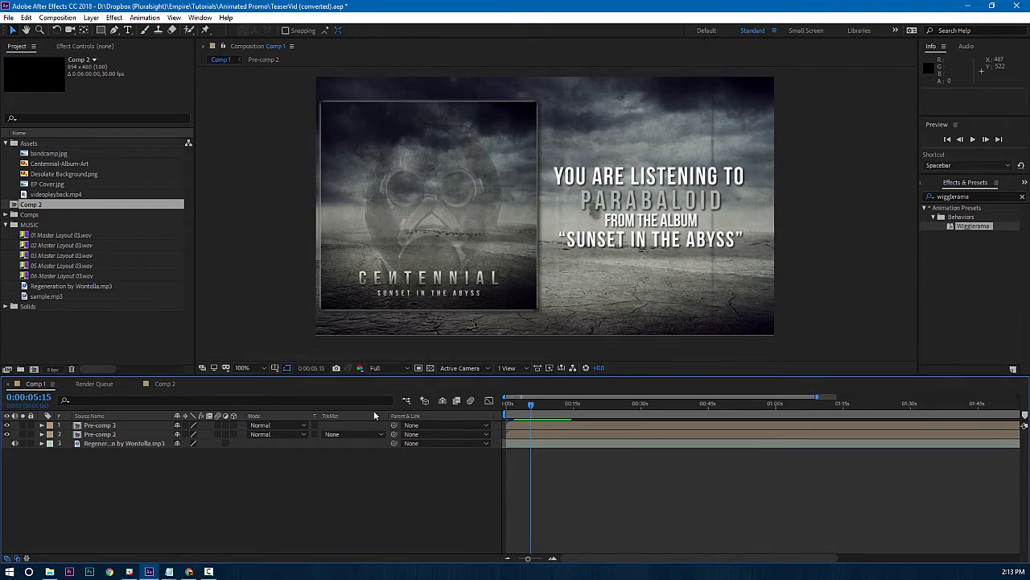
{"action": "left_click", "coordinate": [170, 384]}
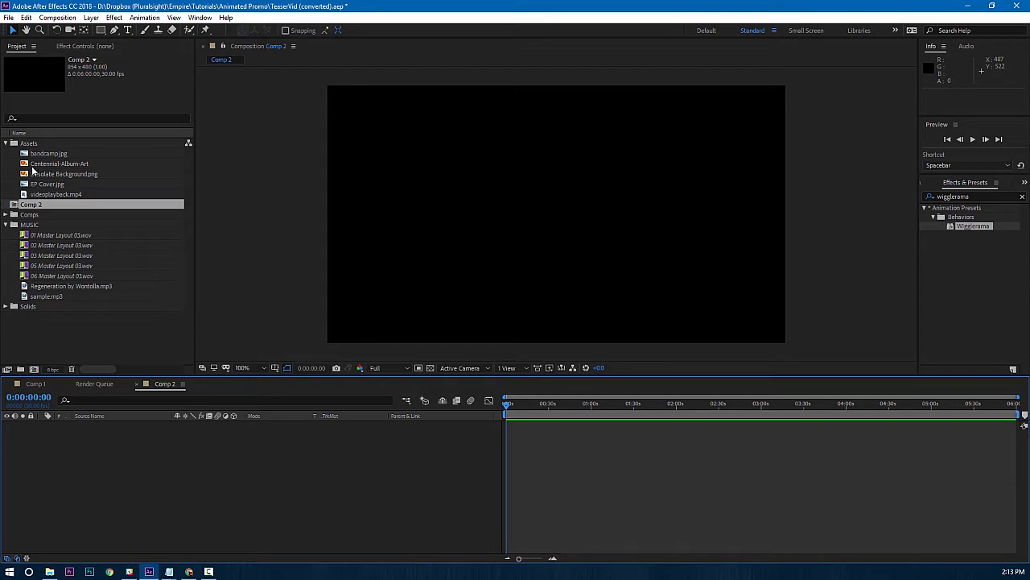
Add Desolate Background.png to Comp 2 and scale it down freehand to about 35% wide and 24% high.
{"action": "left_click_drag", "start_coordinate": [51, 173], "coordinate": [101, 435]}
{"action": "key", "text": "comma"}
{"action": "key", "text": "comma"}
{"action": "key", "text": "comma"}
{"action": "key", "text": "comma"}
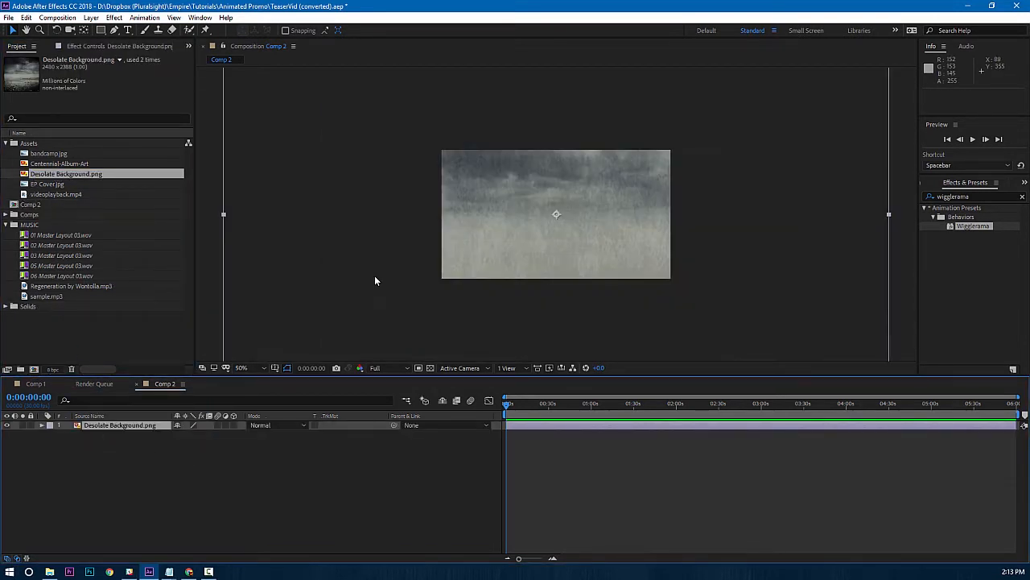
{"action": "scroll", "coordinate": [375, 276], "scroll_direction": "down", "scroll_amount": 1}
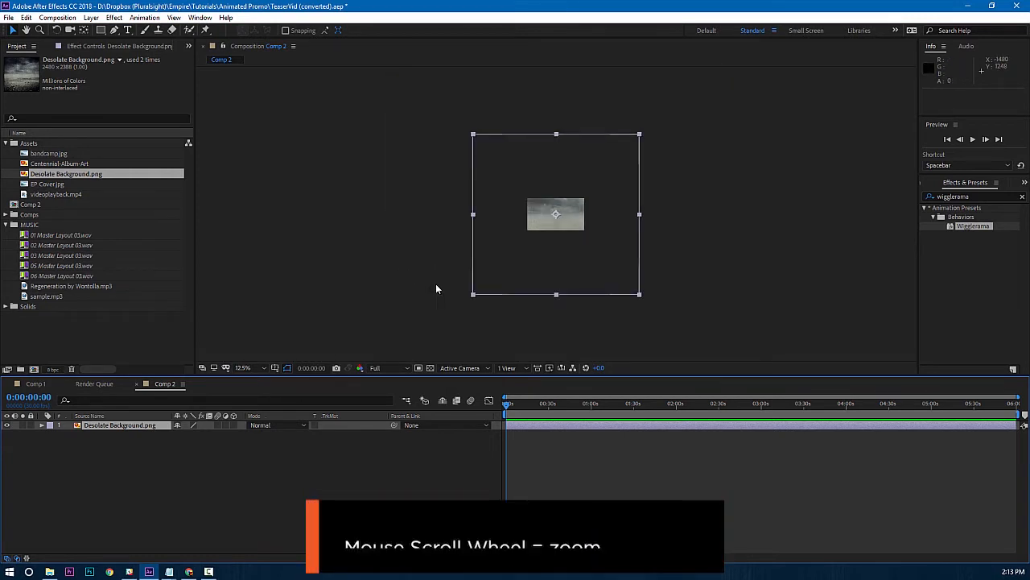
{"action": "left_click", "coordinate": [475, 135]}
{"action": "left_click_drag", "start_coordinate": [475, 134], "coordinate": [529, 196]}
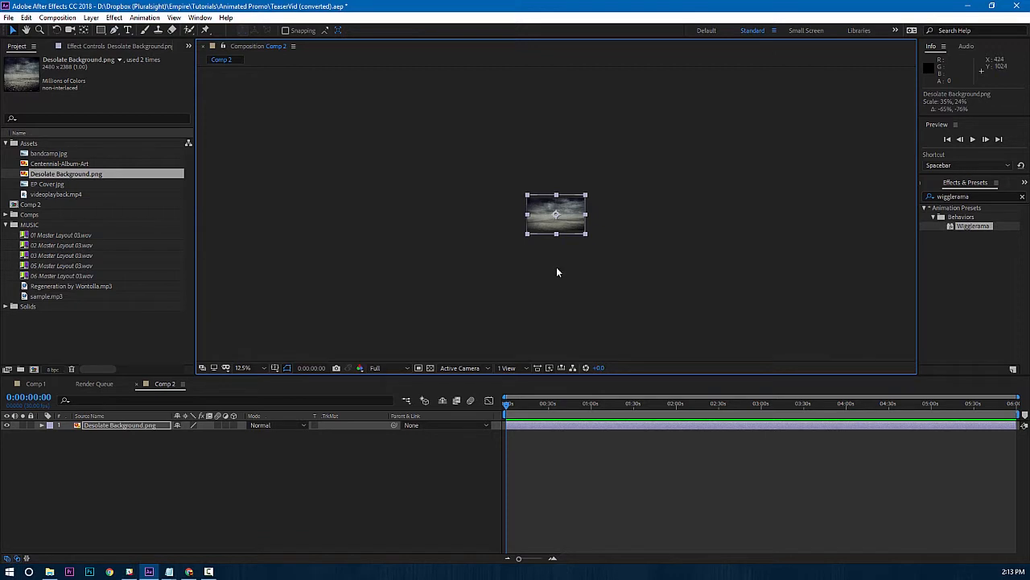
Refine the background image's scale to about 37% wide and 23% high so it slightly overlaps the frame.
{"action": "scroll", "coordinate": [556, 266], "scroll_direction": "up", "scroll_amount": 3}
{"action": "scroll", "coordinate": [556, 267], "scroll_direction": "up", "scroll_amount": 1}
{"action": "scroll", "coordinate": [556, 268], "scroll_direction": "down", "scroll_amount": 1}
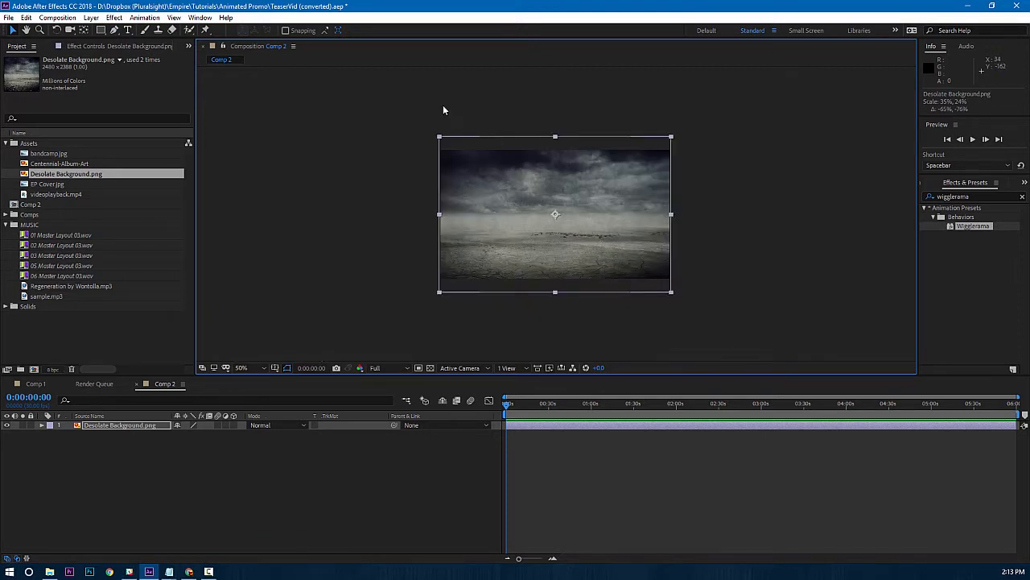
{"action": "mouse_move", "coordinate": [439, 139]}
{"action": "left_mouse_down"}
{"action": "mouse_move", "coordinate": [438, 154]}
{"action": "mouse_move", "coordinate": [431, 142]}
{"action": "left_mouse_up"}
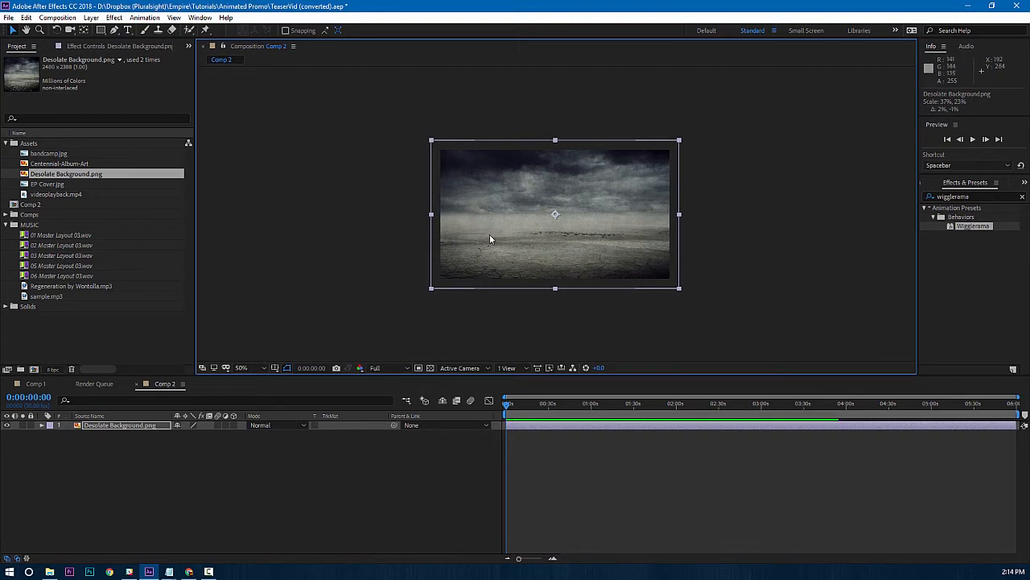
{"action": "key", "text": "slash"}
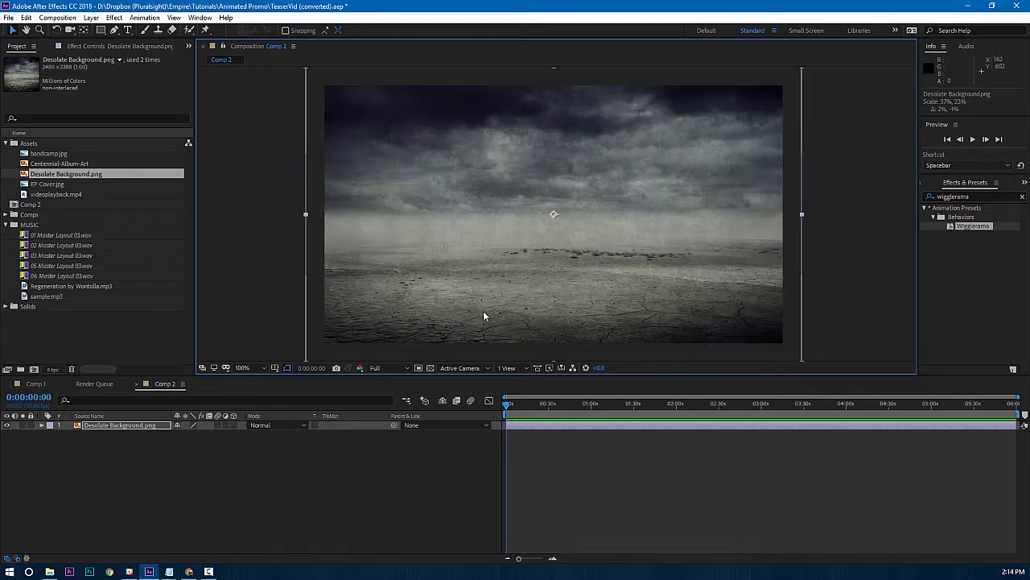
{"action": "left_click", "coordinate": [357, 493]}
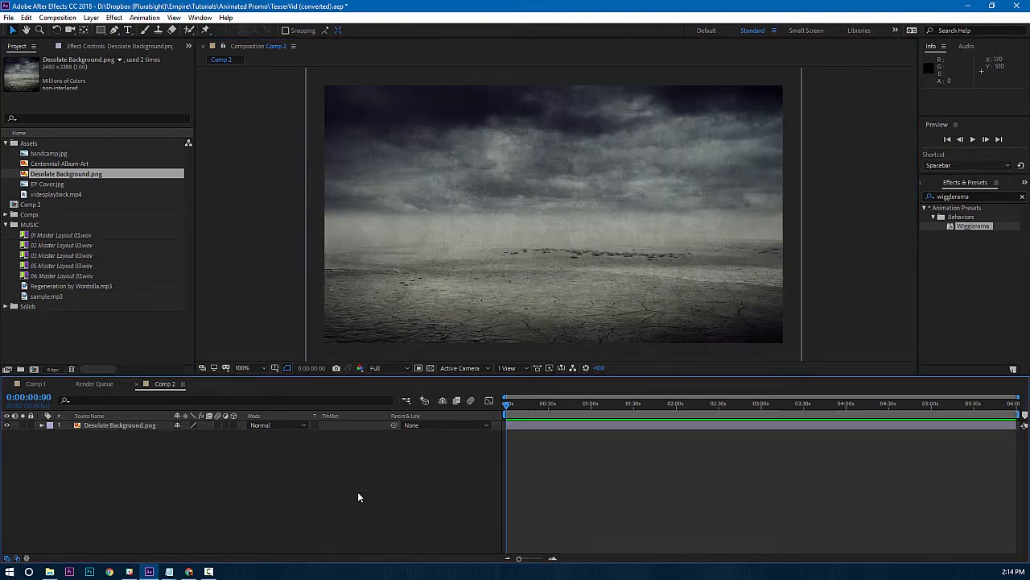
Add videoplayback.mp4 above the background in Comp 2 and scale it to about 69% to cover the frame.
{"action": "left_click", "coordinate": [40, 383]}
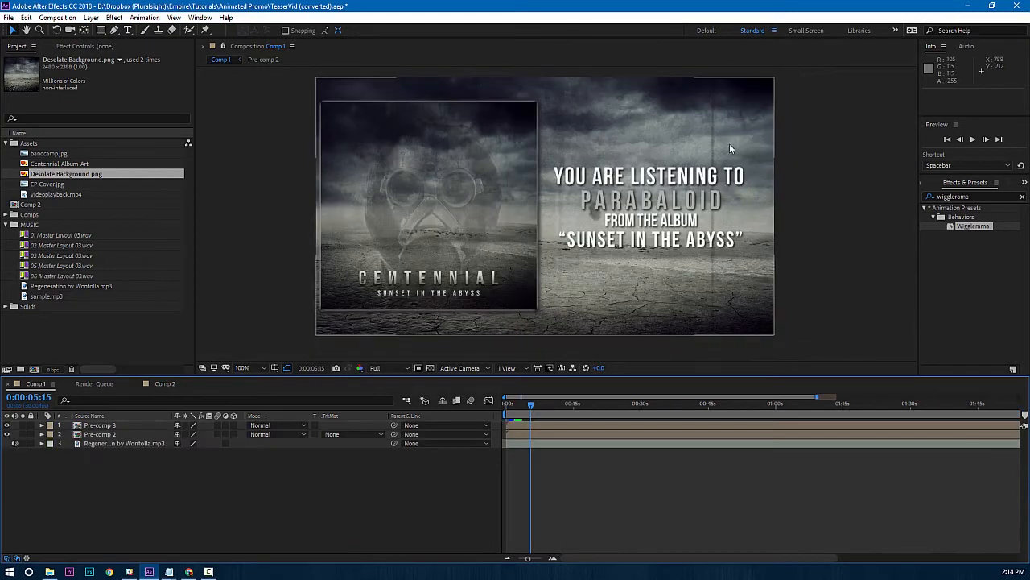
{"action": "left_click", "coordinate": [156, 384]}
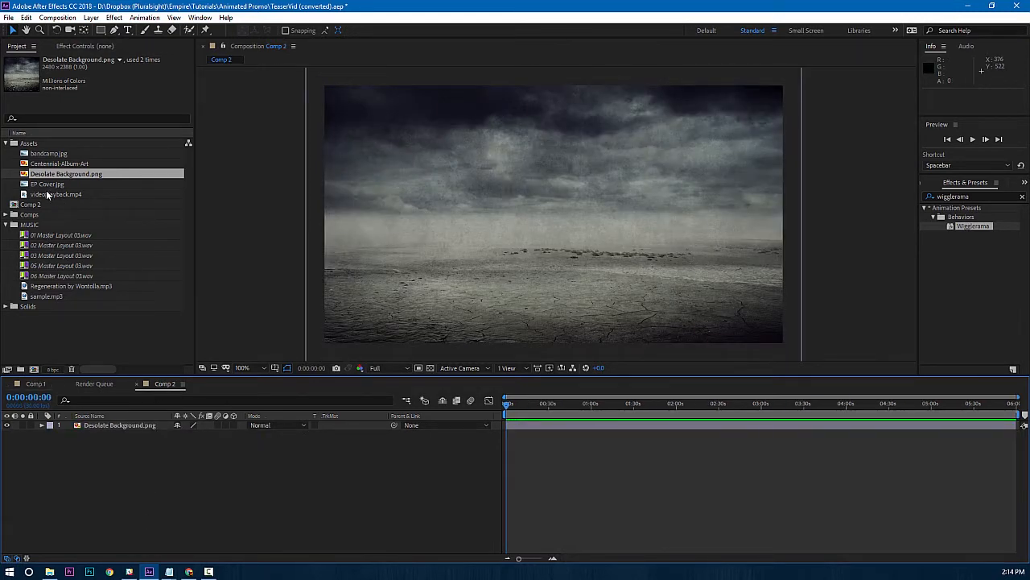
{"action": "left_click_drag", "start_coordinate": [52, 194], "coordinate": [114, 424]}
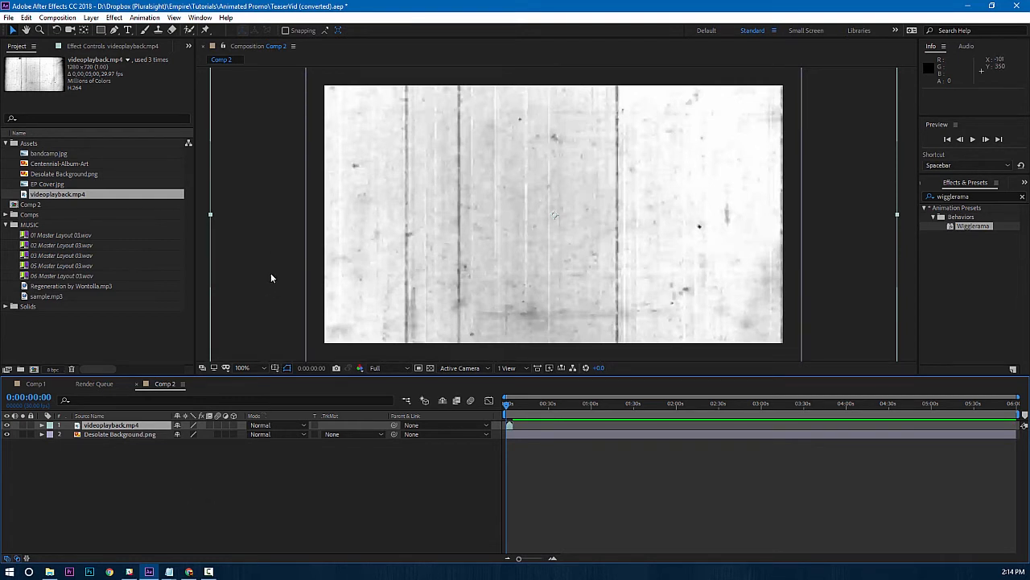
{"action": "key", "text": "comma"}
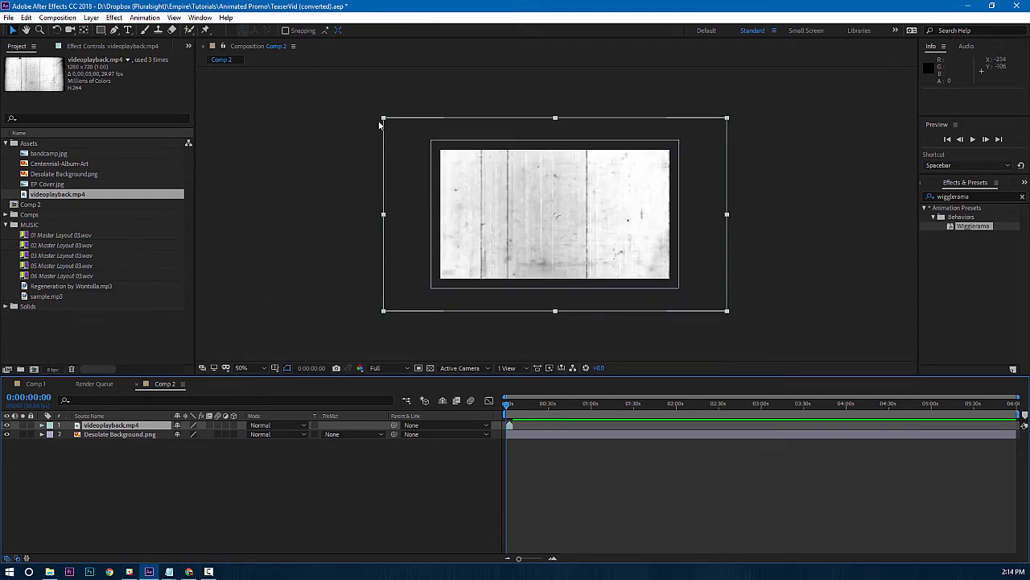
{"action": "left_click_drag", "start_coordinate": [384, 117], "coordinate": [439, 146]}
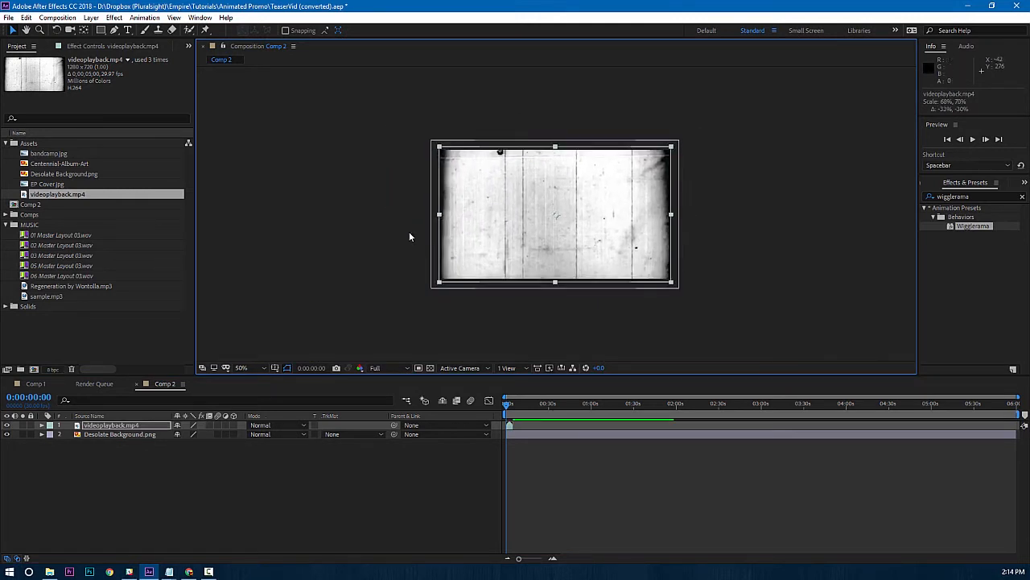
{"action": "key", "text": "period"}
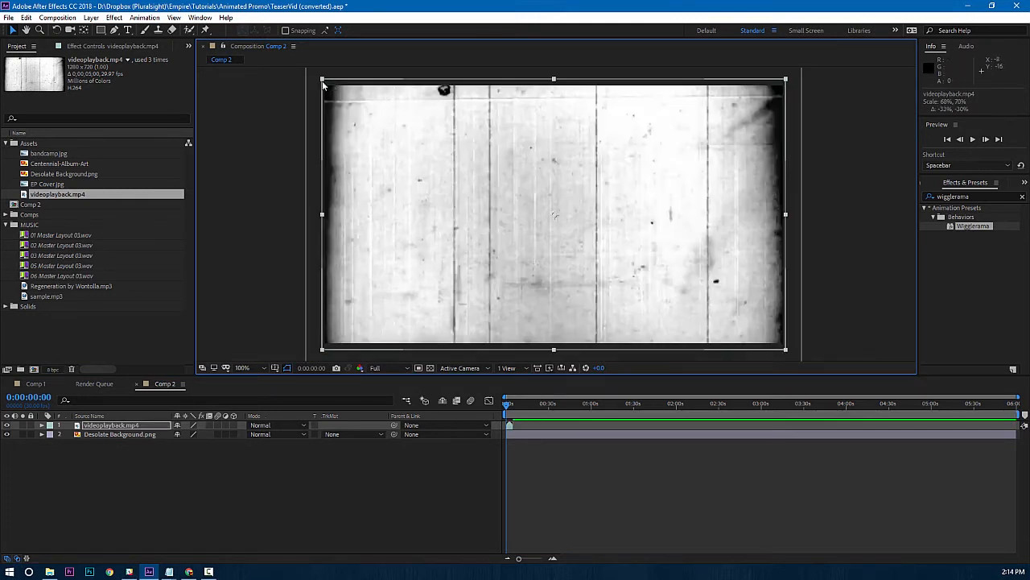
{"action": "mouse_move", "coordinate": [322, 80]}
{"action": "left_mouse_down"}
{"action": "mouse_move", "coordinate": [322, 88]}
{"action": "mouse_move", "coordinate": [315, 82]}
{"action": "left_mouse_up"}
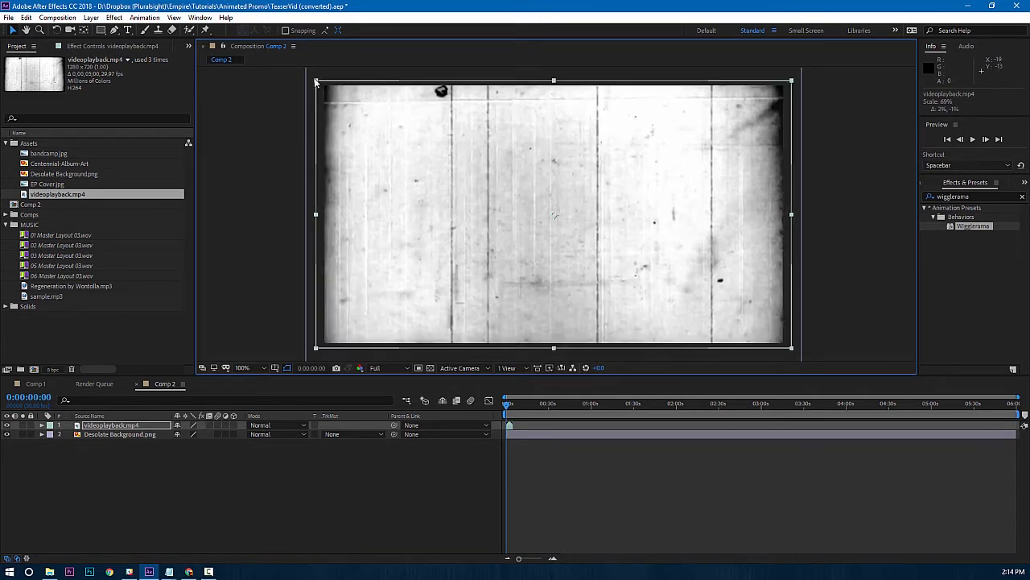
{"action": "left_click", "coordinate": [430, 519]}
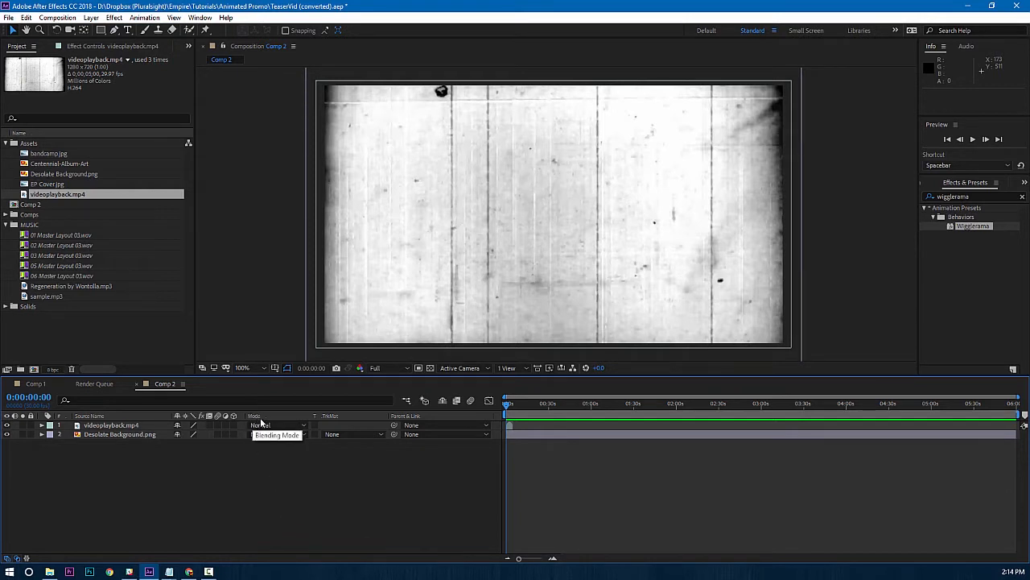
Set the videoplayback.mp4 layer's blending mode to Overlay and preview the composition.
{"action": "left_click", "coordinate": [305, 424]}
{"action": "left_click", "coordinate": [303, 293]}
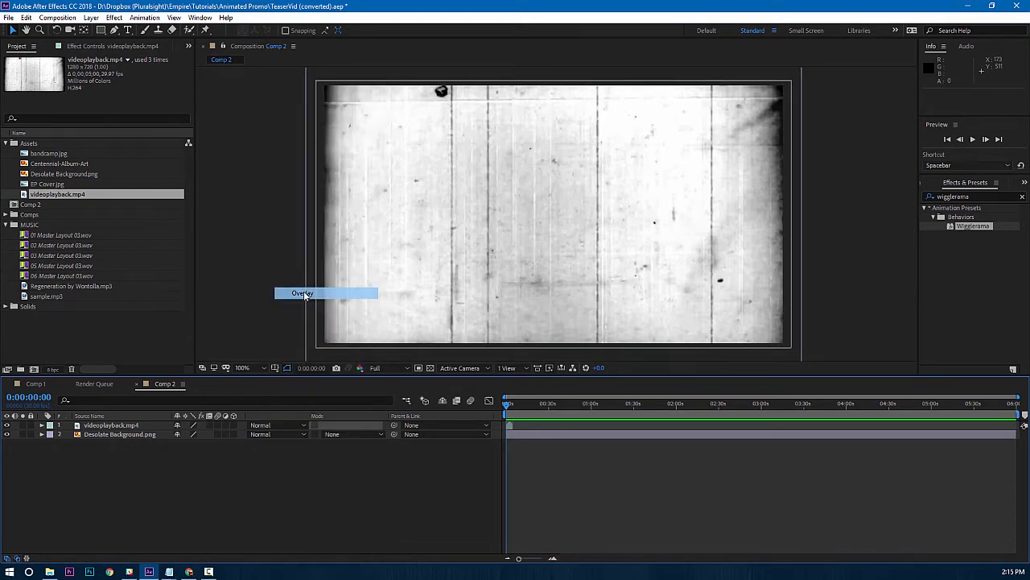
{"action": "left_click", "coordinate": [427, 504]}
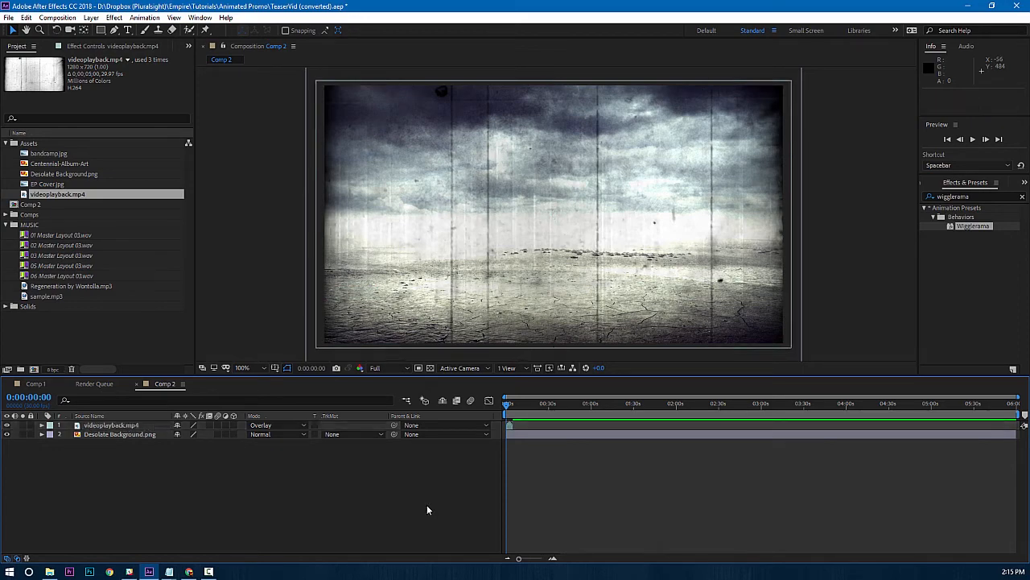
{"action": "key", "text": "space"}
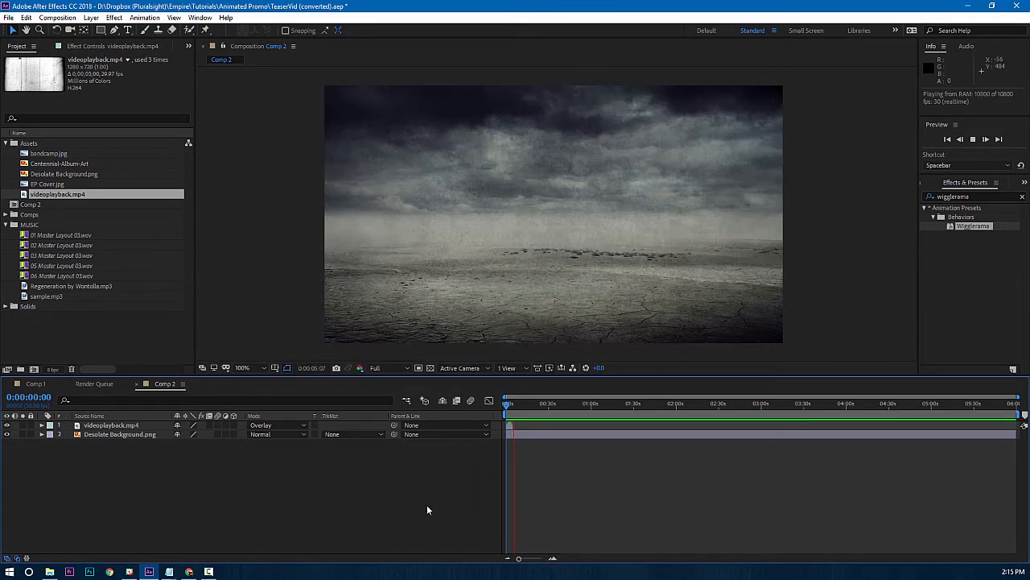
{"action": "key", "text": "space"}
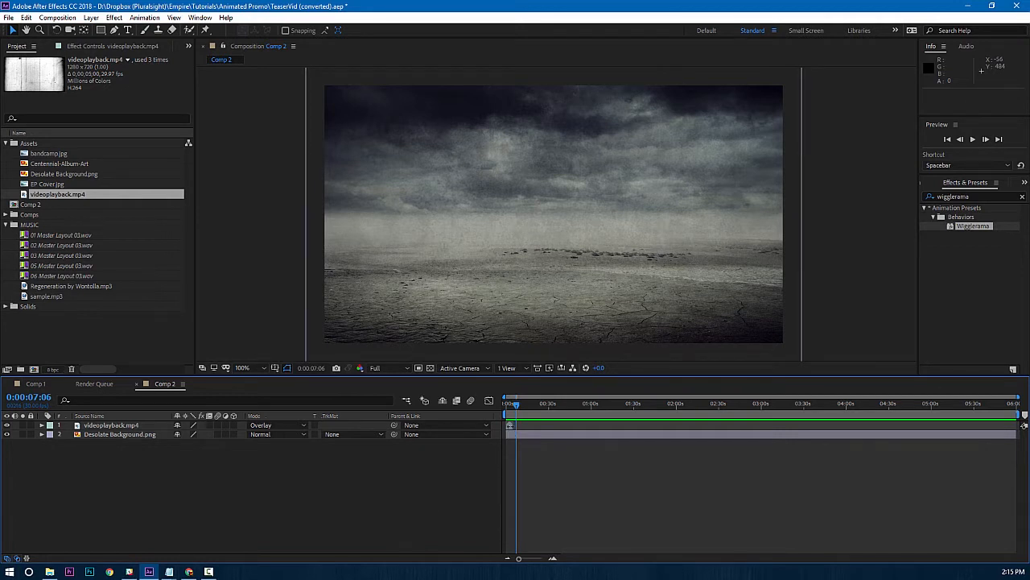
Interpret the videoplayback.mp4 footage so that it loops 200 times.
{"action": "left_click", "coordinate": [141, 425]}
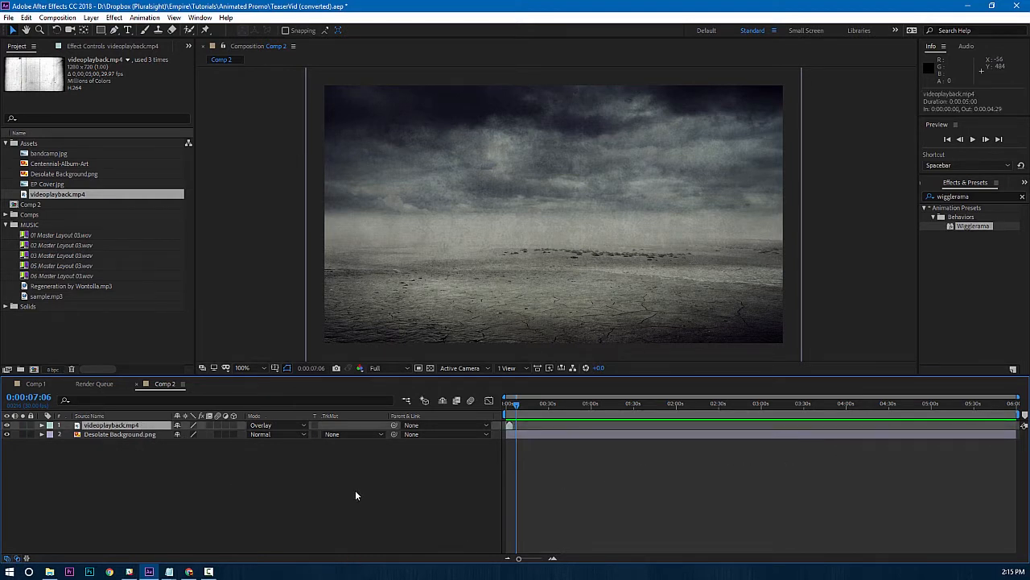
{"action": "left_click", "coordinate": [295, 490]}
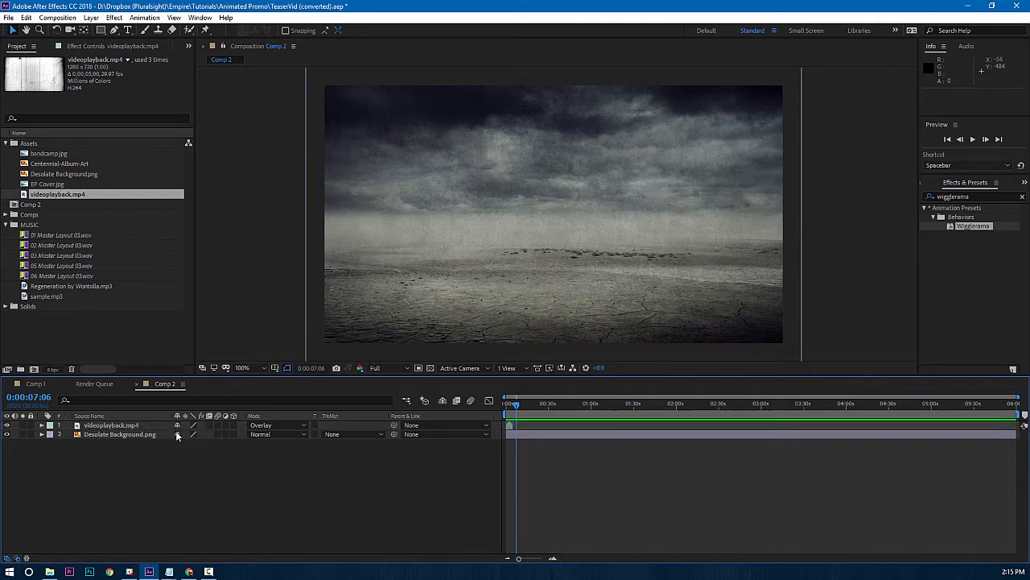
{"action": "right_click", "coordinate": [58, 194]}
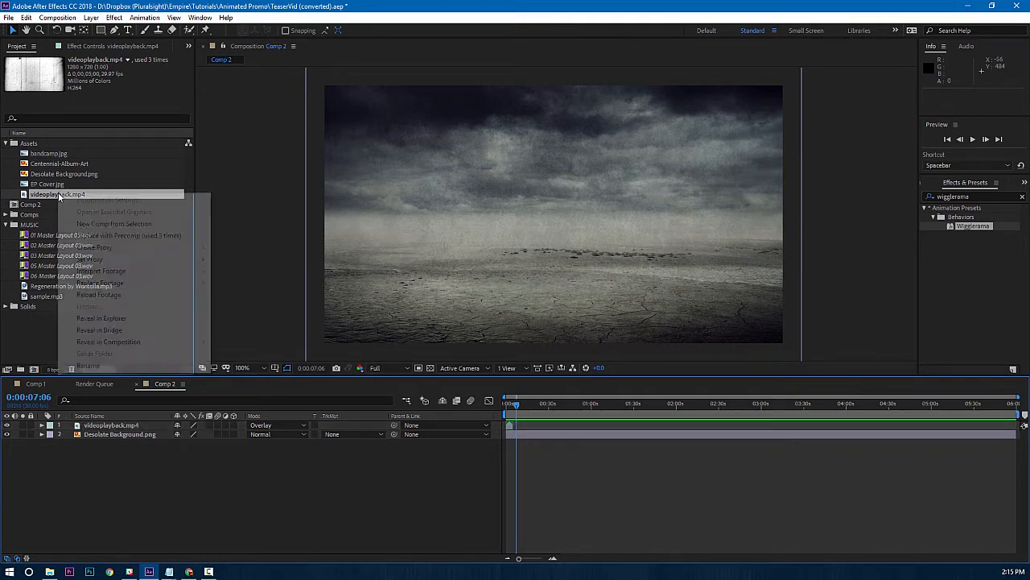
{"action": "mouse_move", "coordinate": [105, 272]}
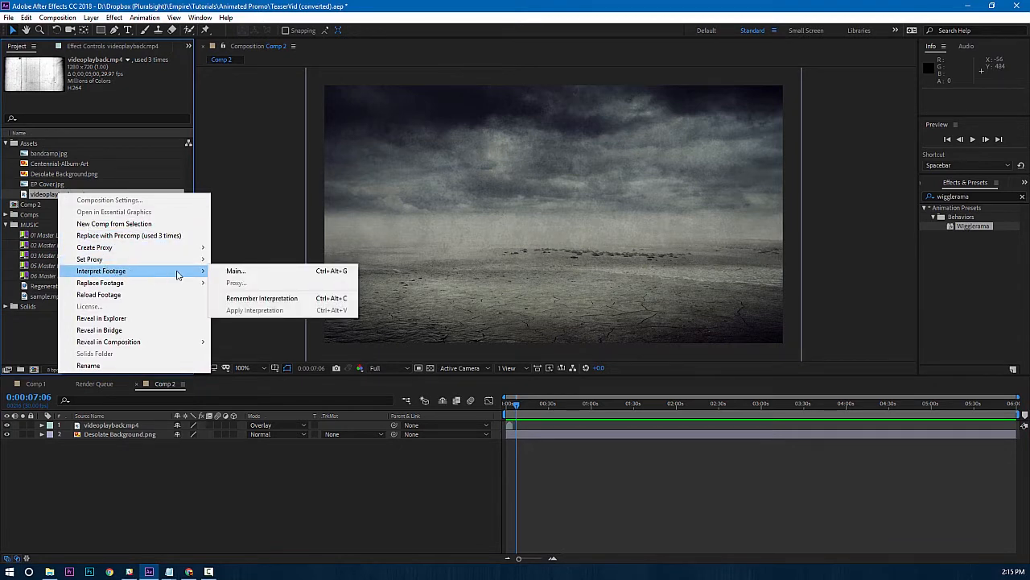
{"action": "left_click", "coordinate": [223, 272]}
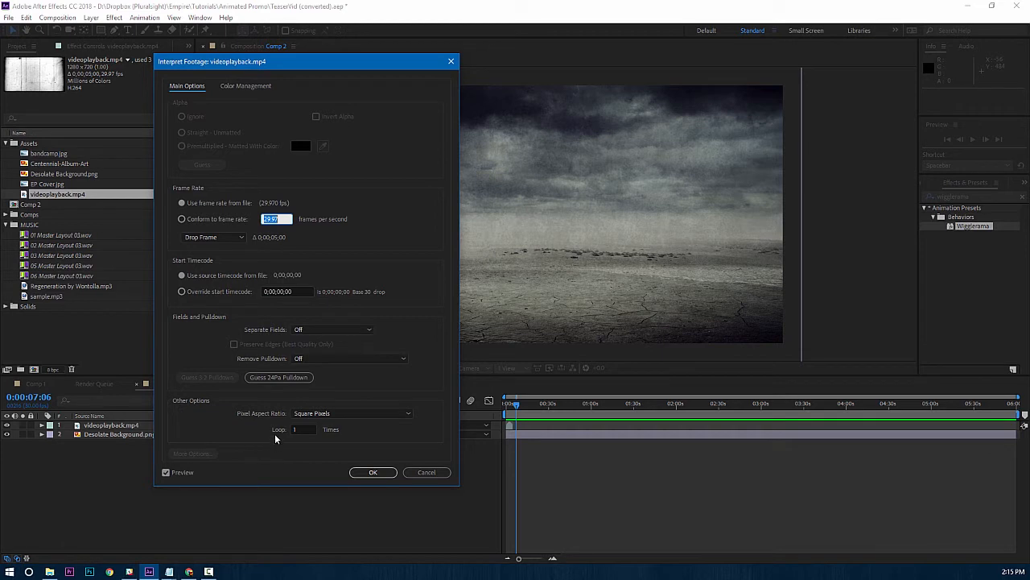
{"action": "left_click", "coordinate": [300, 429]}
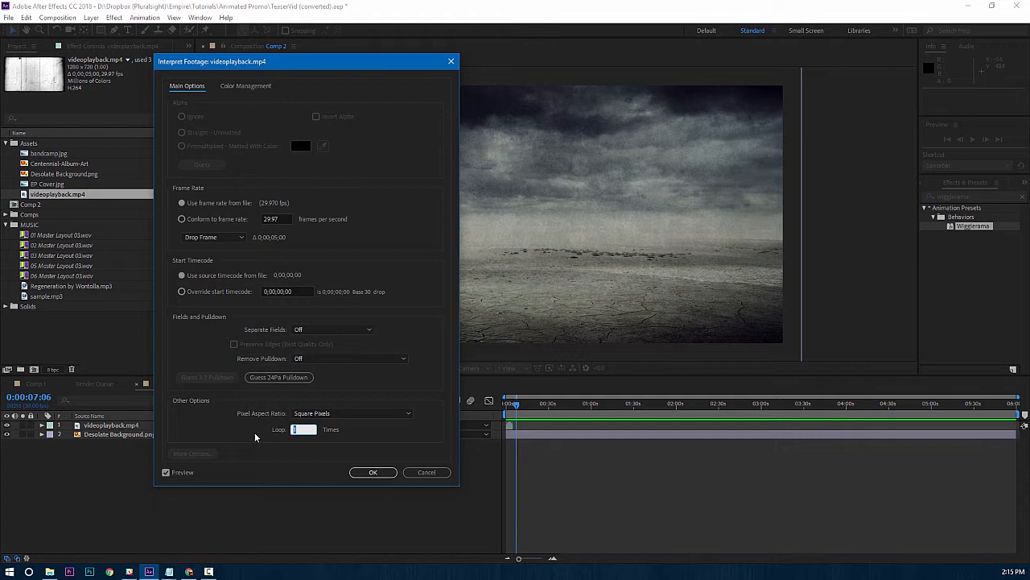
{"action": "type", "text": "200"}
{"action": "left_click", "coordinate": [368, 473]}
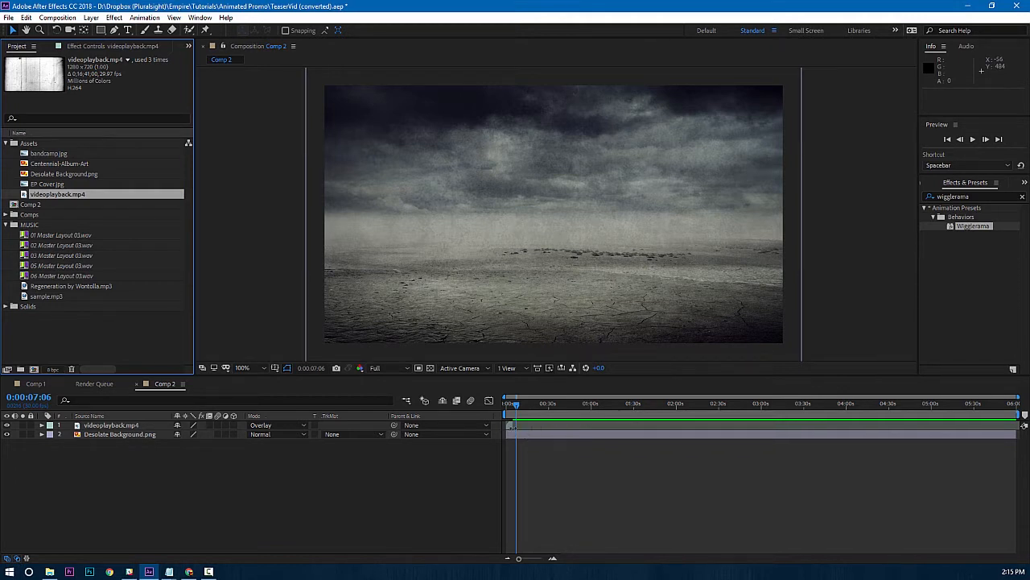
Extend the videoplayback.mp4 layer's out point to the end of the composition.
{"action": "left_click", "coordinate": [510, 425]}
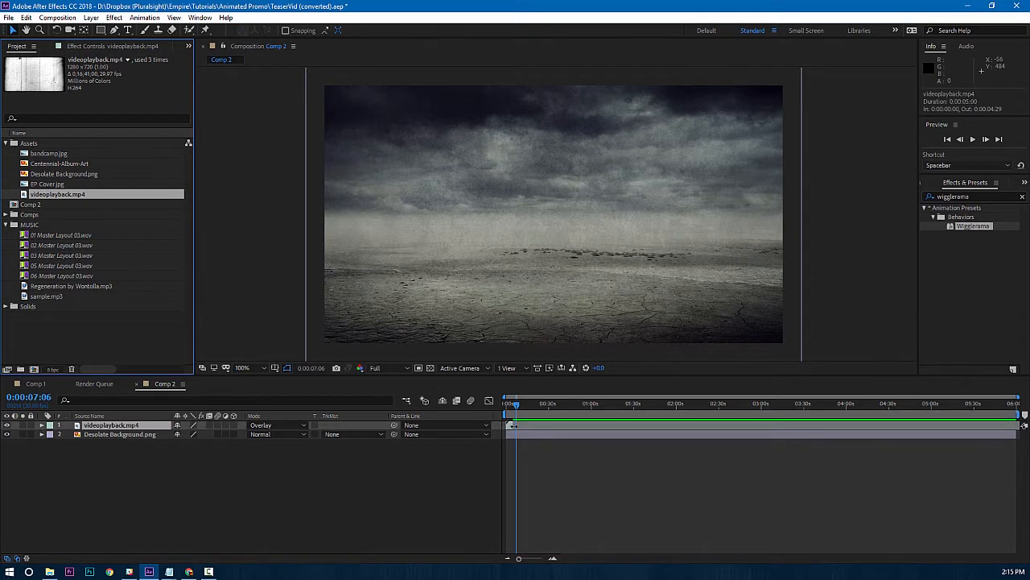
{"action": "left_click_drag", "start_coordinate": [512, 425], "coordinate": [1019, 425]}
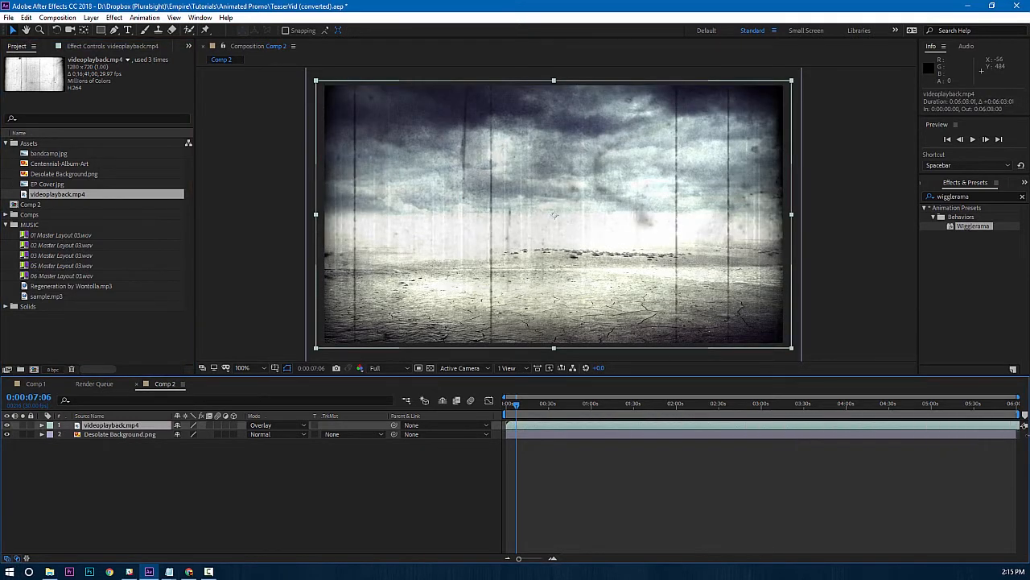
Preview the composition and compare the background with the videoplayback.mp4 overlay hidden and shown.
{"action": "left_click", "coordinate": [429, 499]}
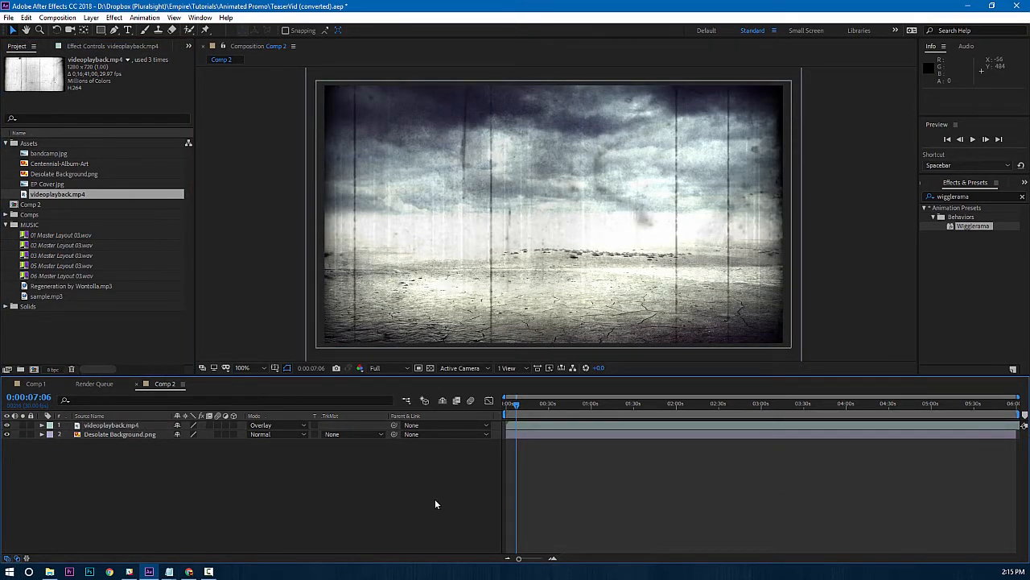
{"action": "key", "text": "space"}
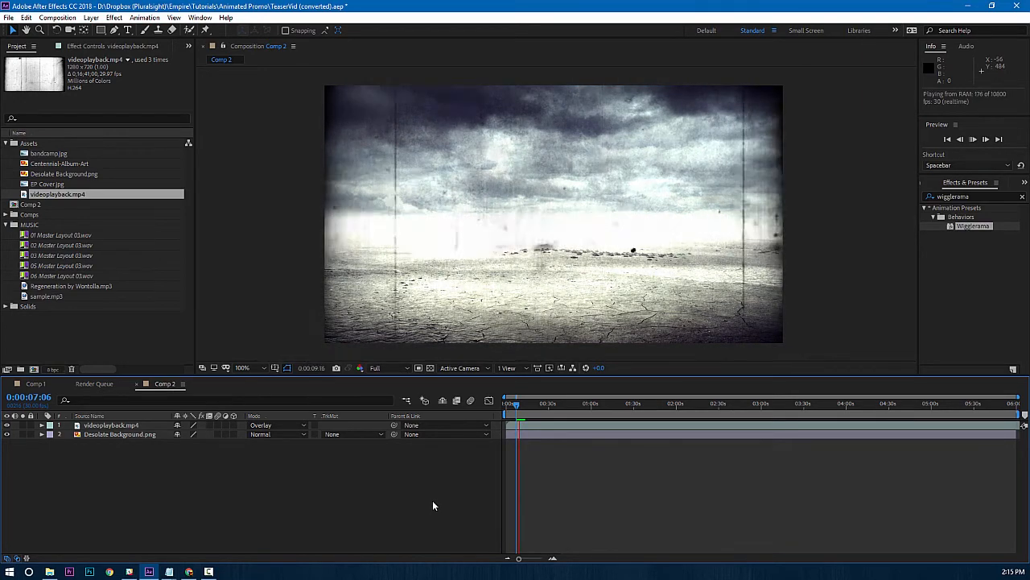
{"action": "key", "text": "space"}
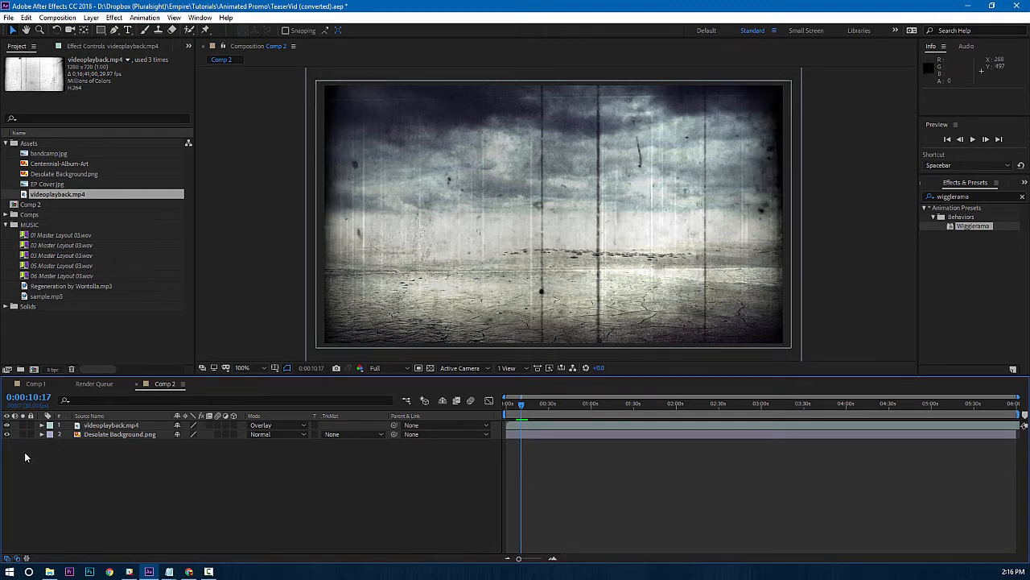
{"action": "left_click", "coordinate": [7, 425]}
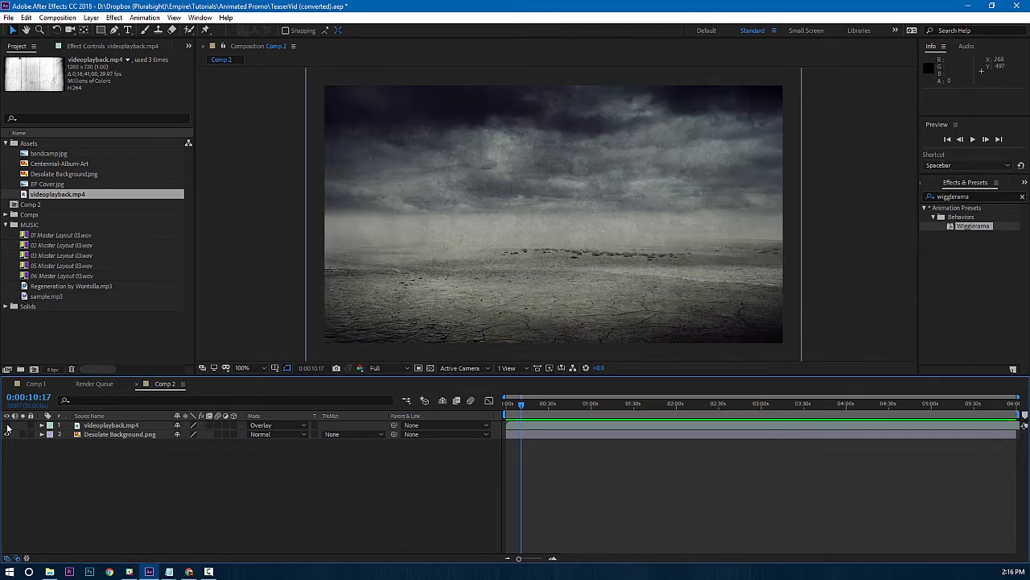
{"action": "left_click", "coordinate": [8, 425]}
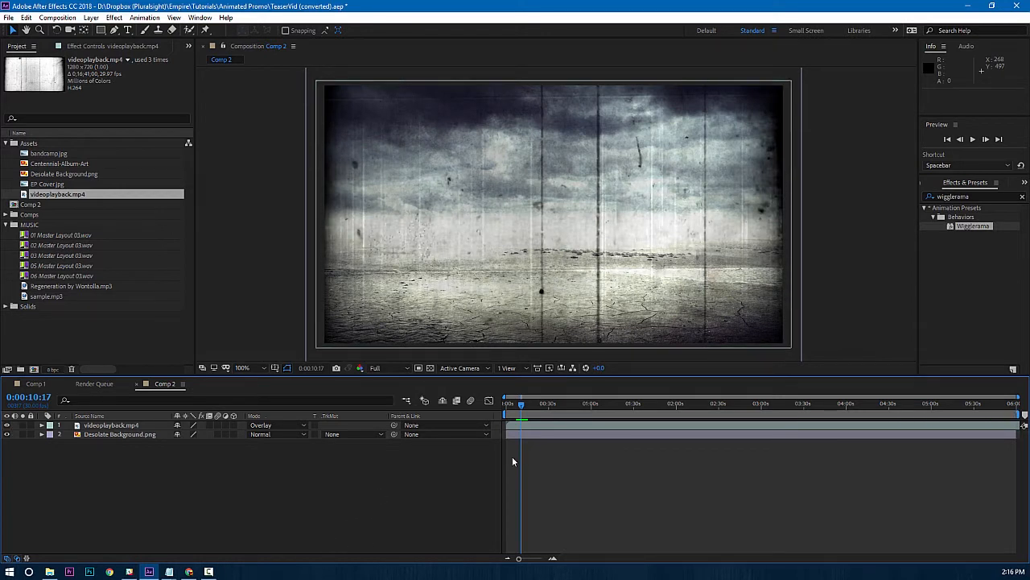
Find the Levels effect and apply it to the Desolate Background.png layer.
{"action": "left_click", "coordinate": [971, 197]}
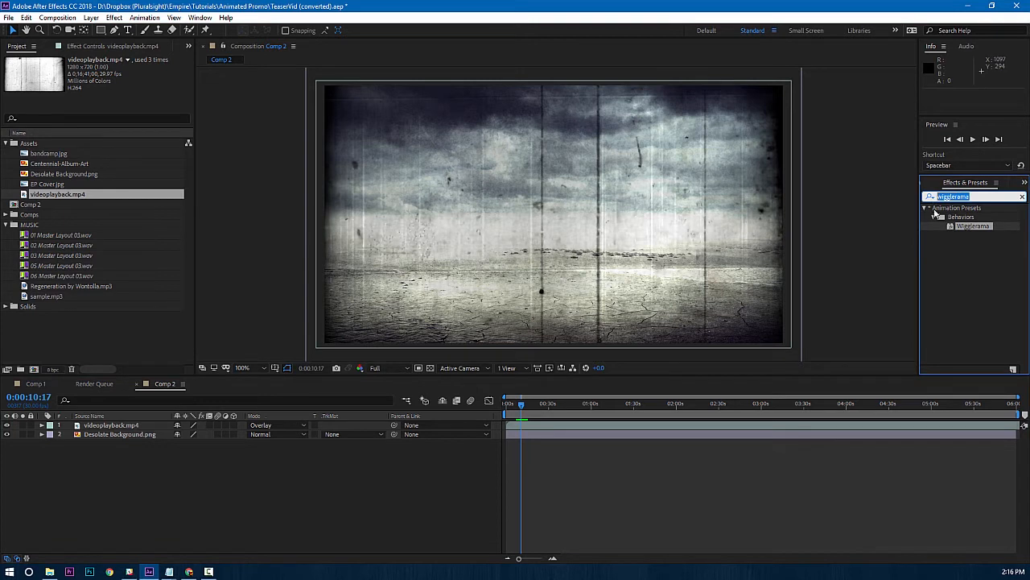
{"action": "type", "text": "level"}
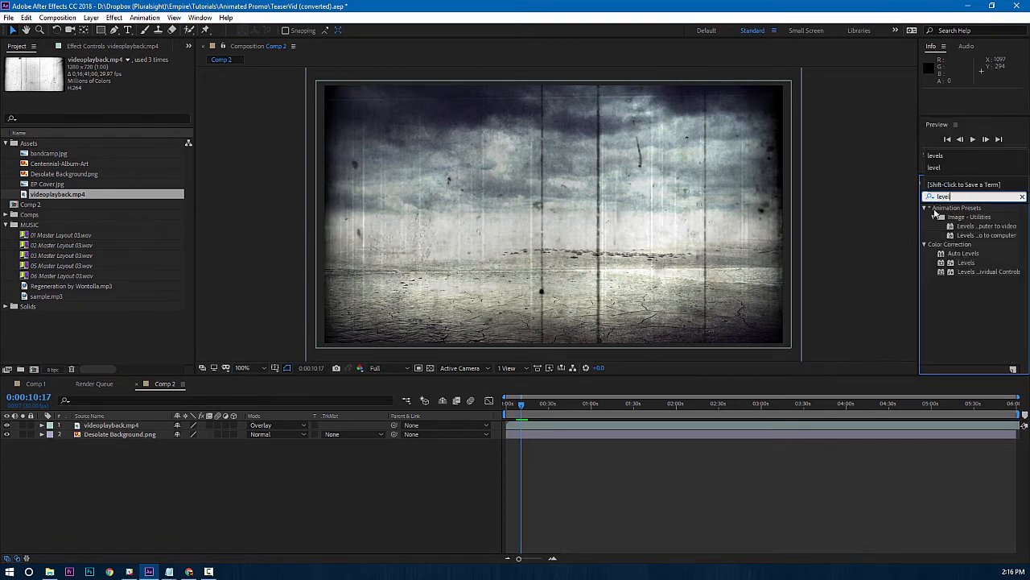
{"action": "type", "text": "s"}
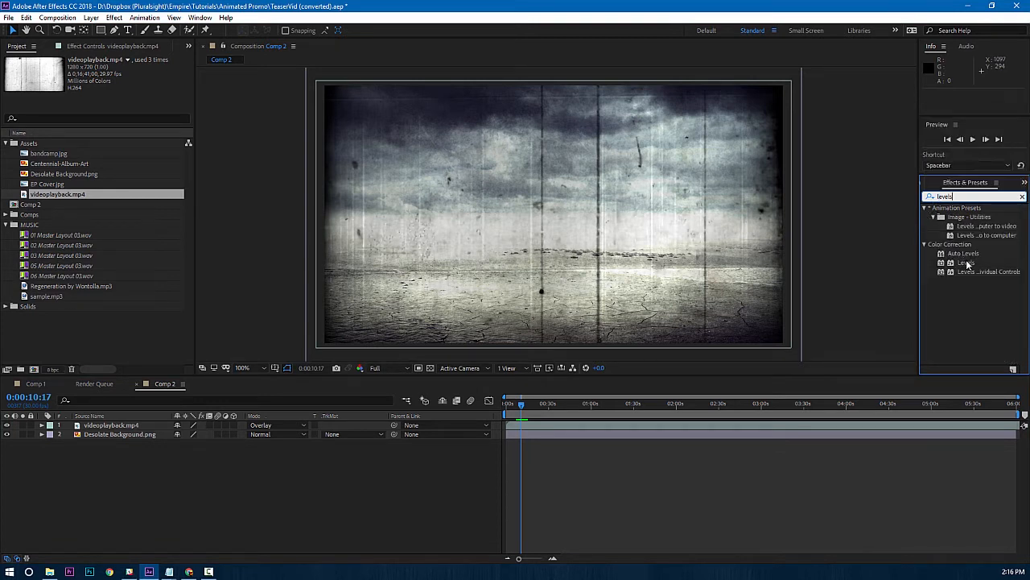
{"action": "left_click_drag", "start_coordinate": [967, 263], "coordinate": [115, 438]}
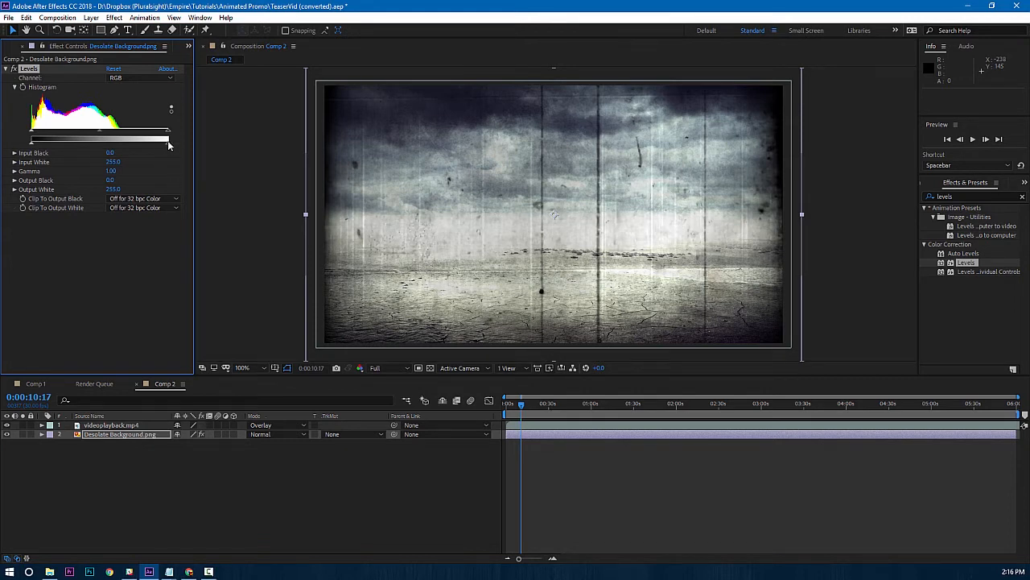
Adjust the background's Levels to Output White 163, Input White 199 and Gamma 0.94.
{"action": "left_click_drag", "start_coordinate": [167, 146], "coordinate": [119, 153]}
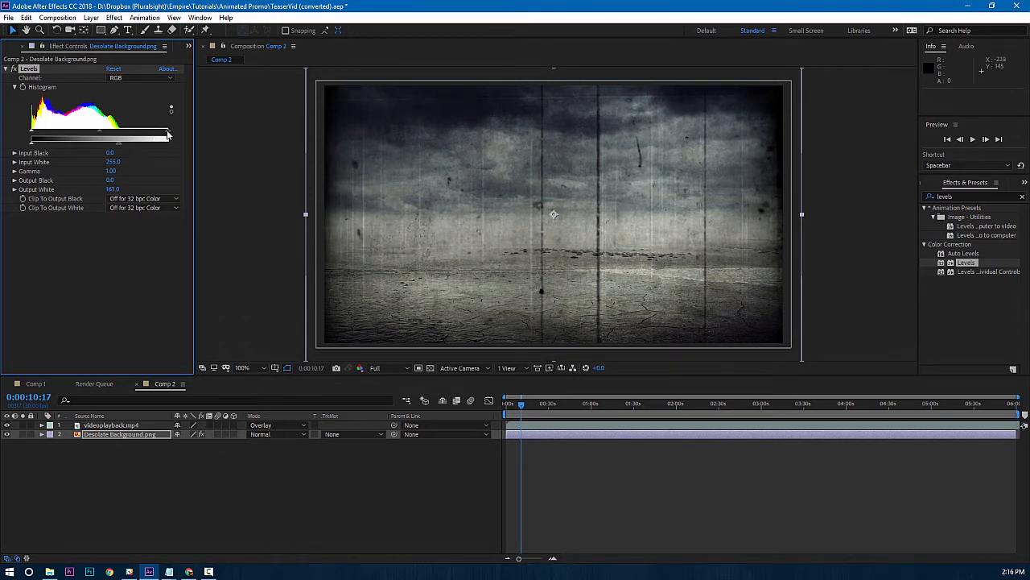
{"action": "left_click_drag", "start_coordinate": [167, 135], "coordinate": [139, 136]}
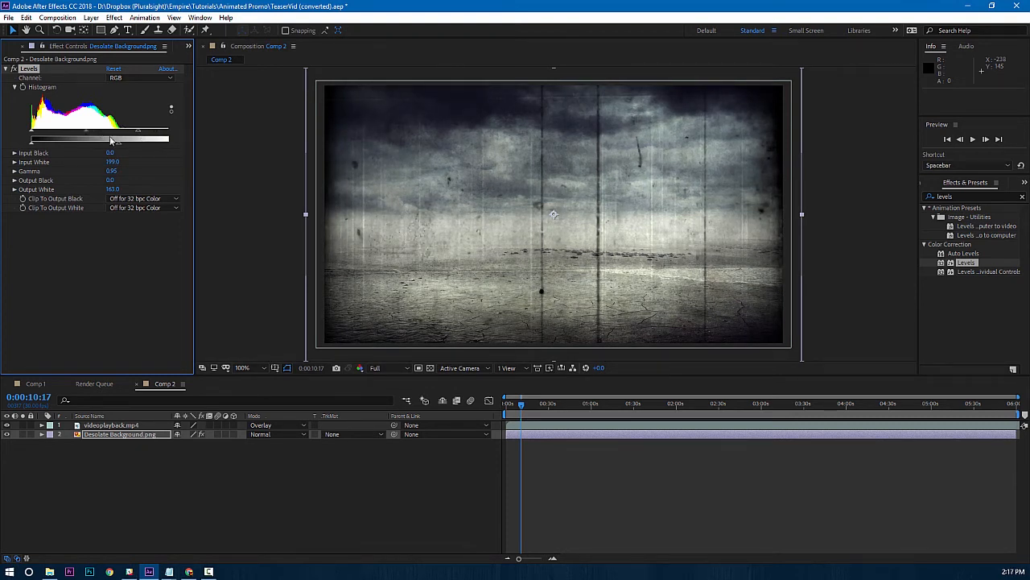
{"action": "left_click", "coordinate": [112, 259]}
{"action": "left_click", "coordinate": [233, 508]}
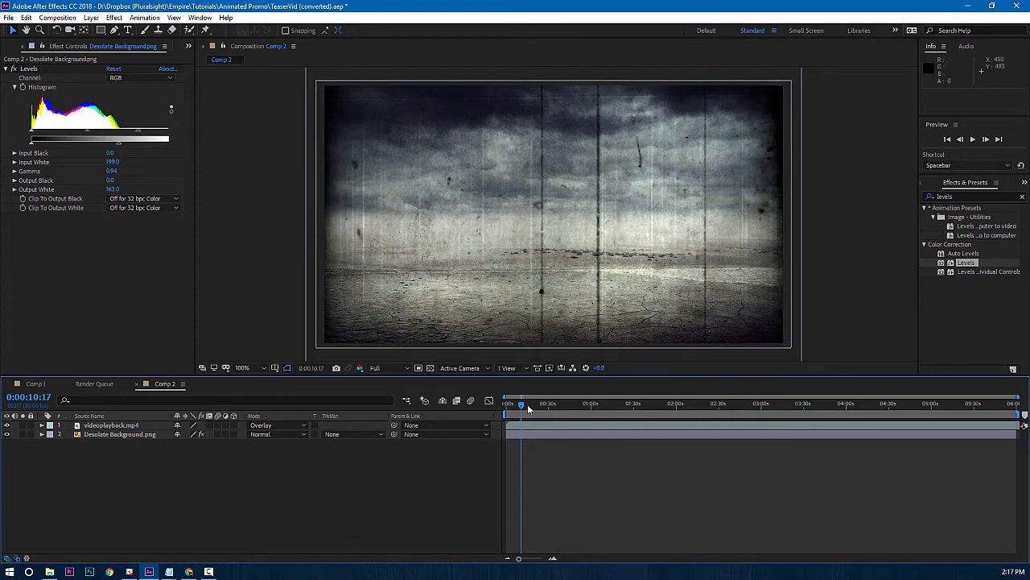
Preview the composition from its start to check the background's Levels adjustment.
{"action": "key", "text": "space"}
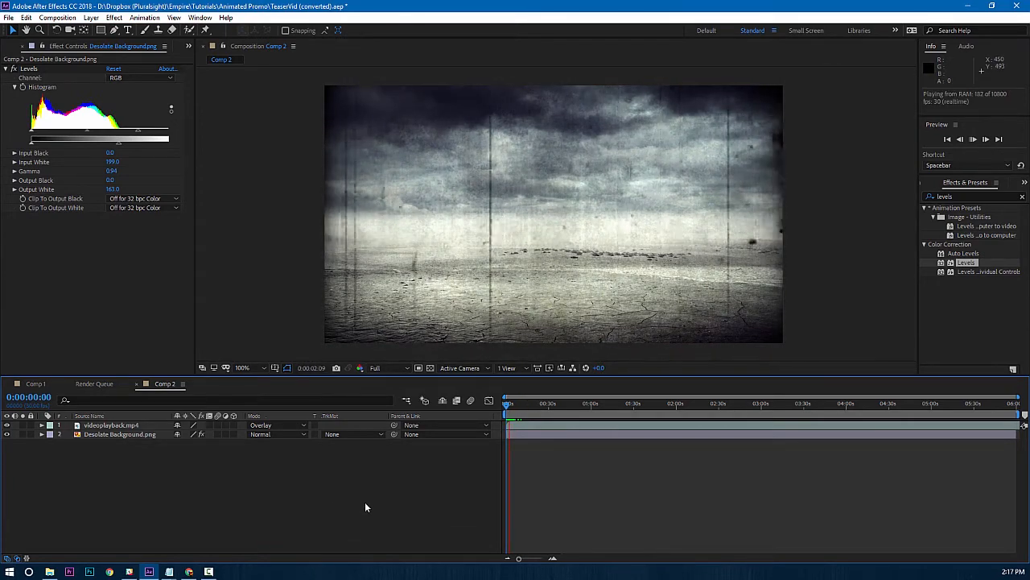
{"action": "key", "text": "space"}
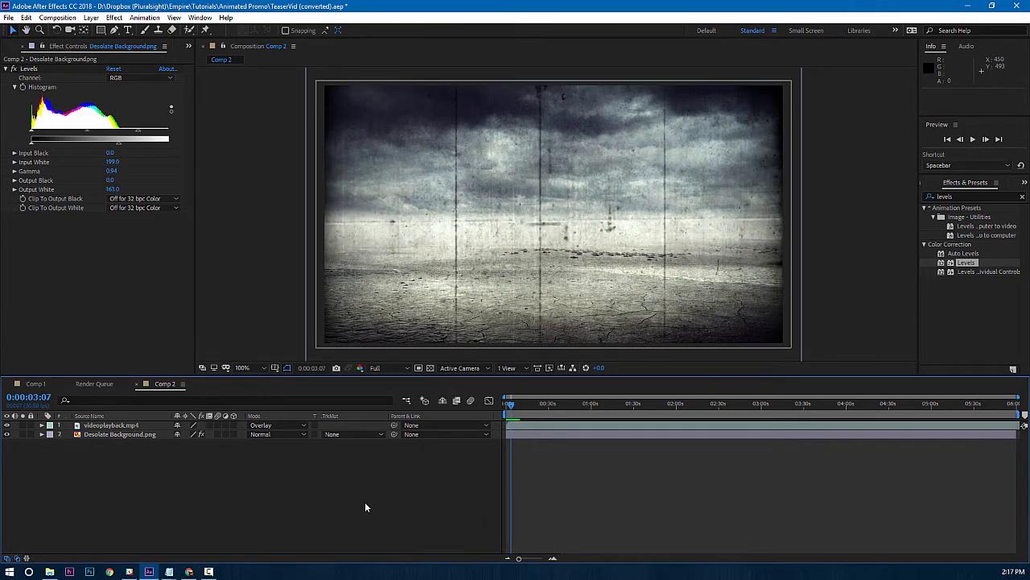
{"action": "left_click", "coordinate": [505, 411]}
{"action": "key", "text": "space"}
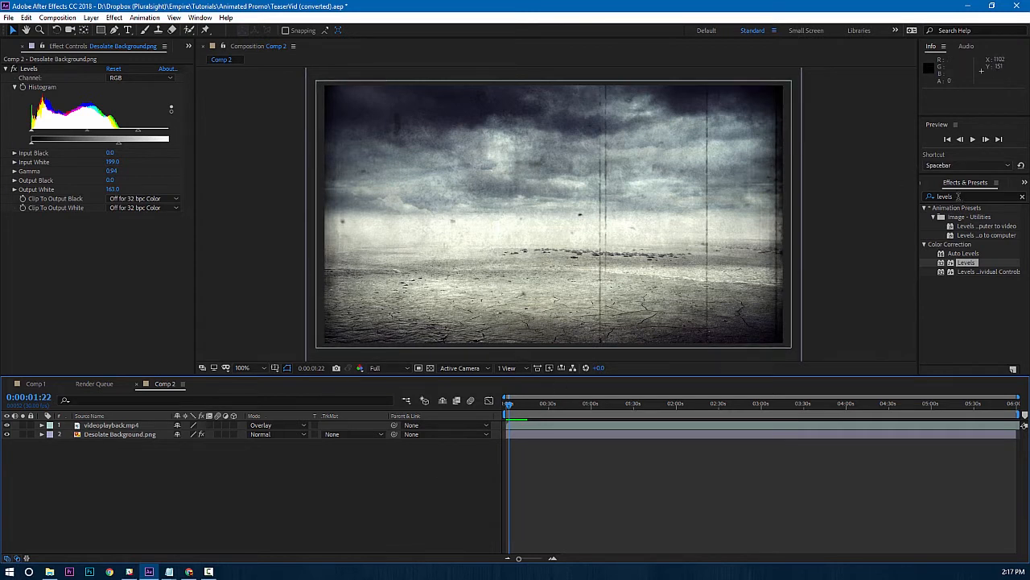
Apply the Wigglerama preset to the Desolate Background.png layer and collapse its Levels and Transform effect settings.
{"action": "left_click", "coordinate": [930, 197]}
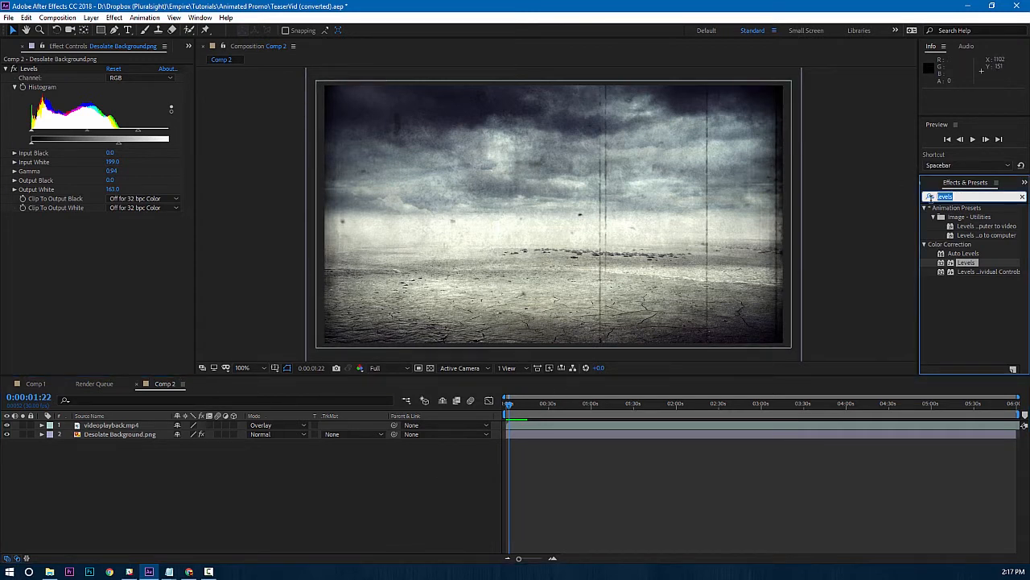
{"action": "type", "text": "wigglerama"}
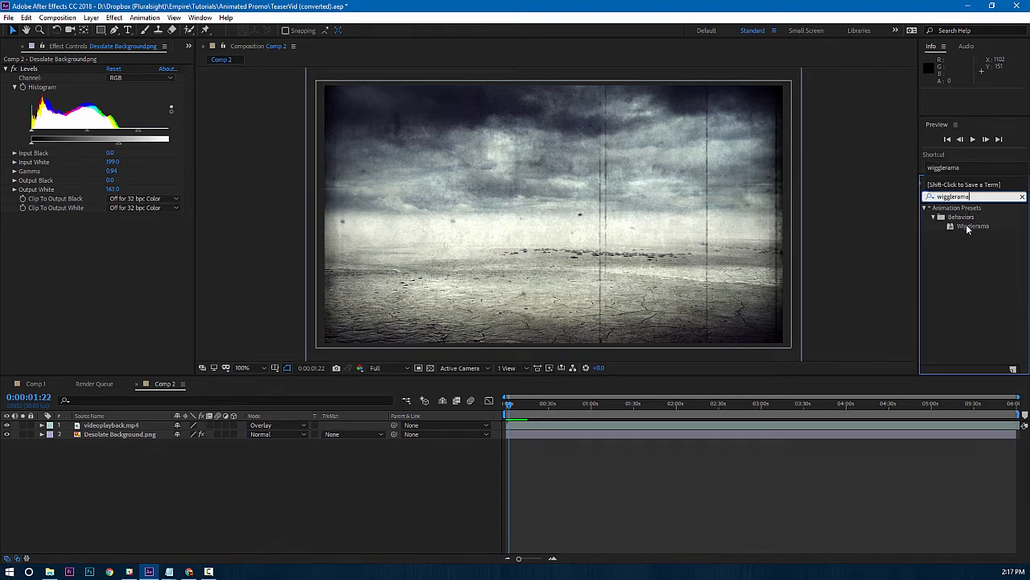
{"action": "left_click_drag", "start_coordinate": [968, 227], "coordinate": [115, 435]}
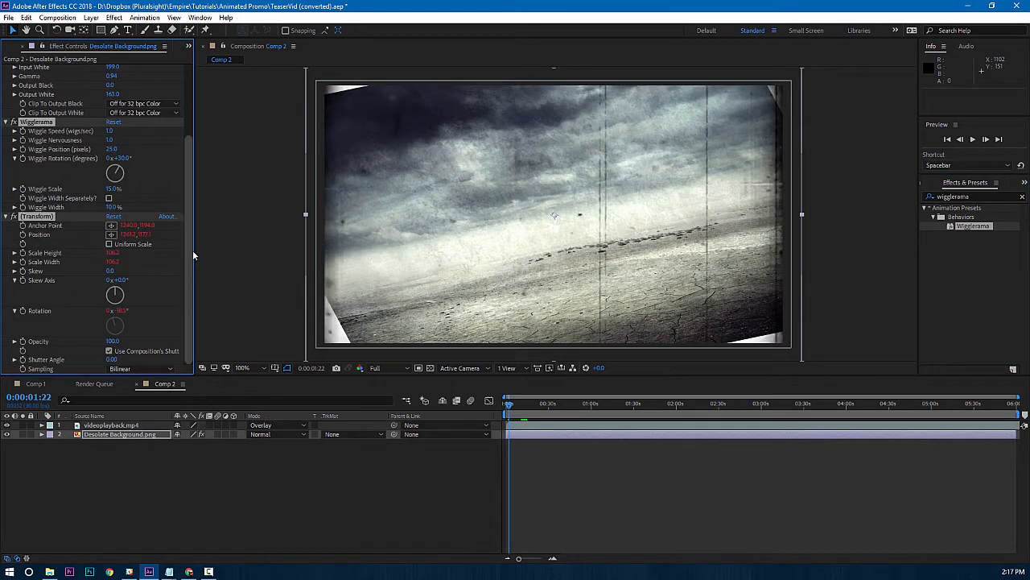
{"action": "scroll", "coordinate": [192, 252], "scroll_direction": "up", "scroll_amount": 3}
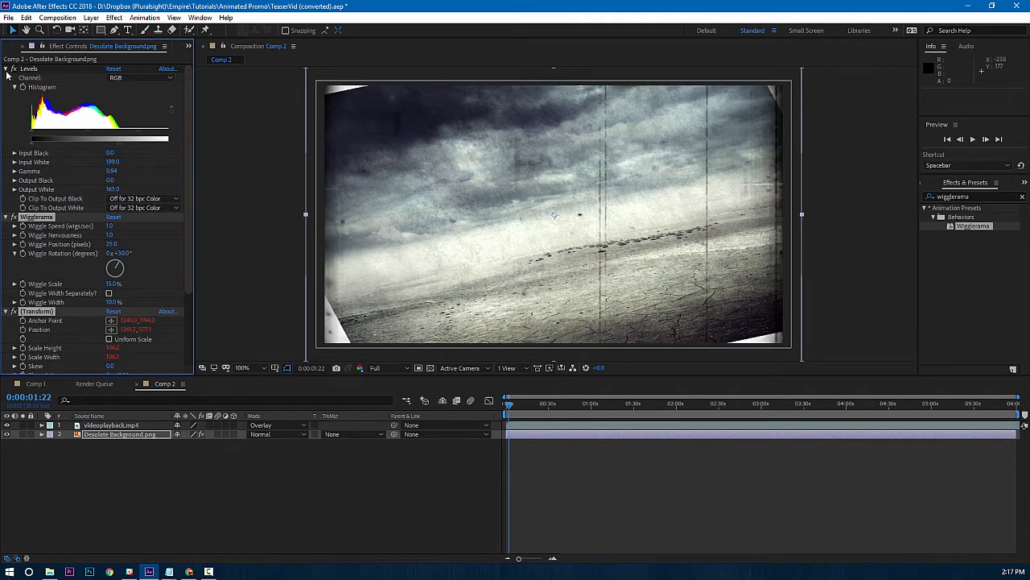
{"action": "left_click", "coordinate": [12, 69]}
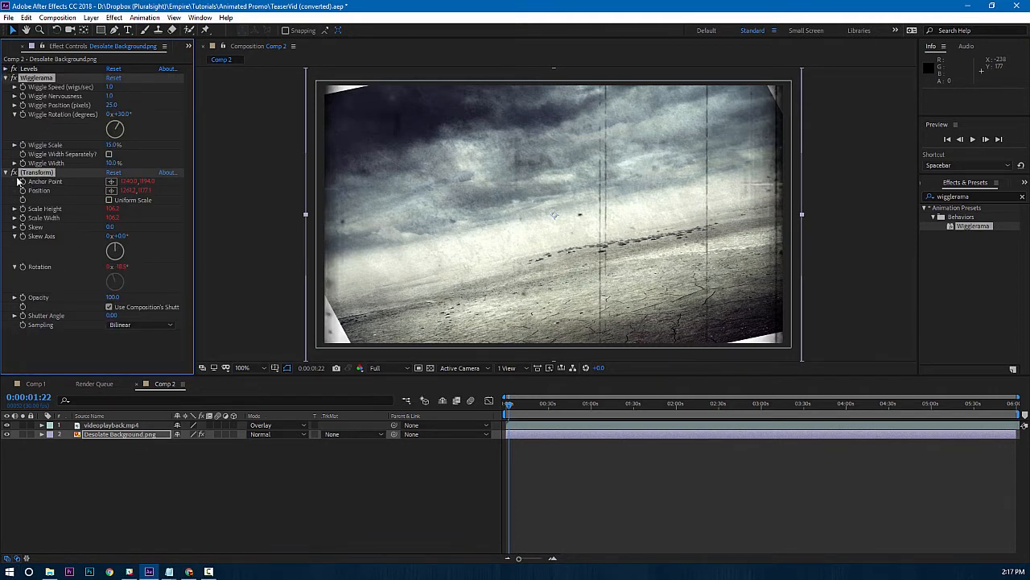
{"action": "left_click", "coordinate": [60, 348]}
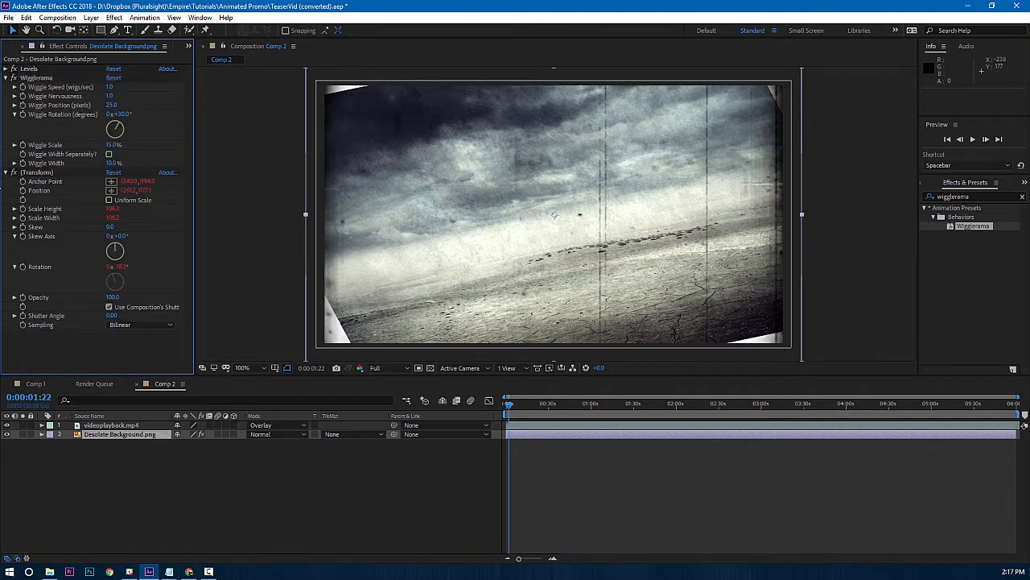
{"action": "left_click", "coordinate": [8, 173]}
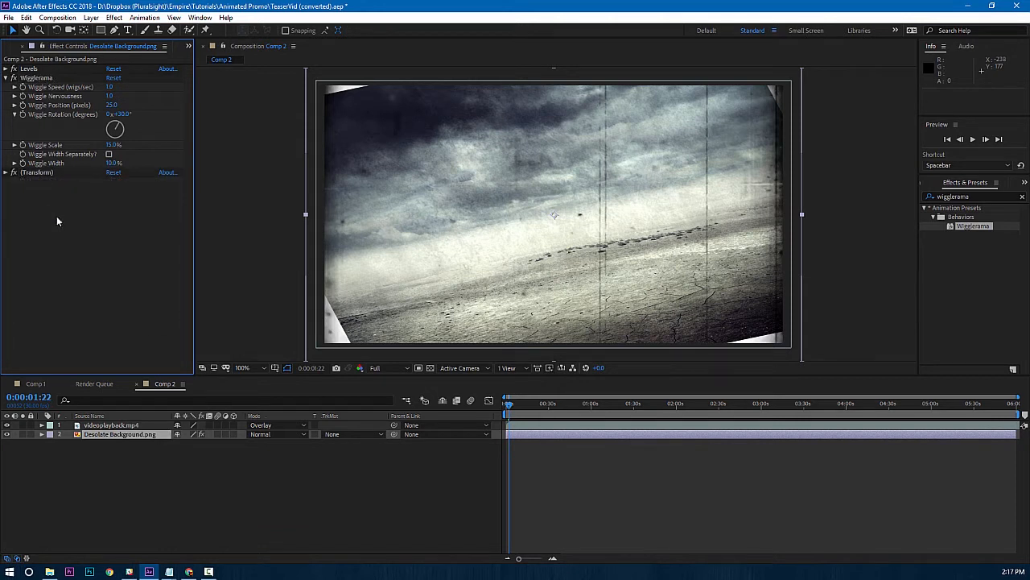
Preview the background's default Wigglerama motion and return to the start of the composition.
{"action": "left_click", "coordinate": [481, 502]}
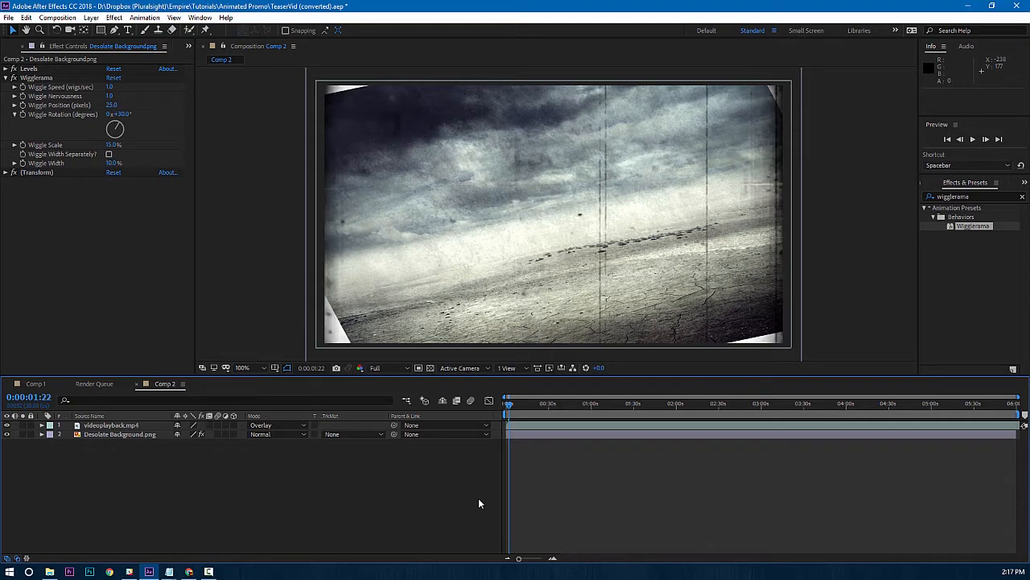
{"action": "key", "text": "space"}
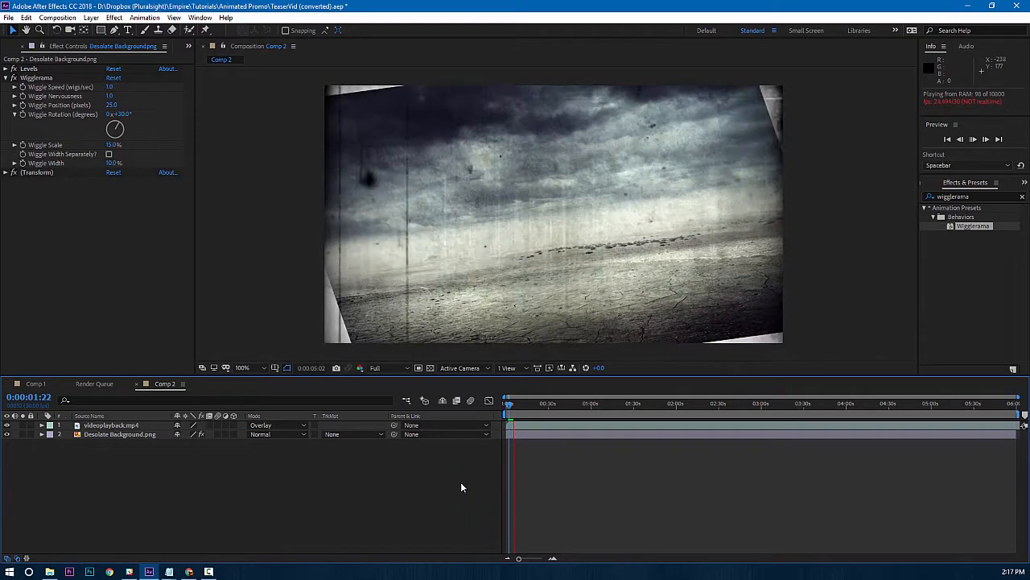
{"action": "key", "text": "space"}
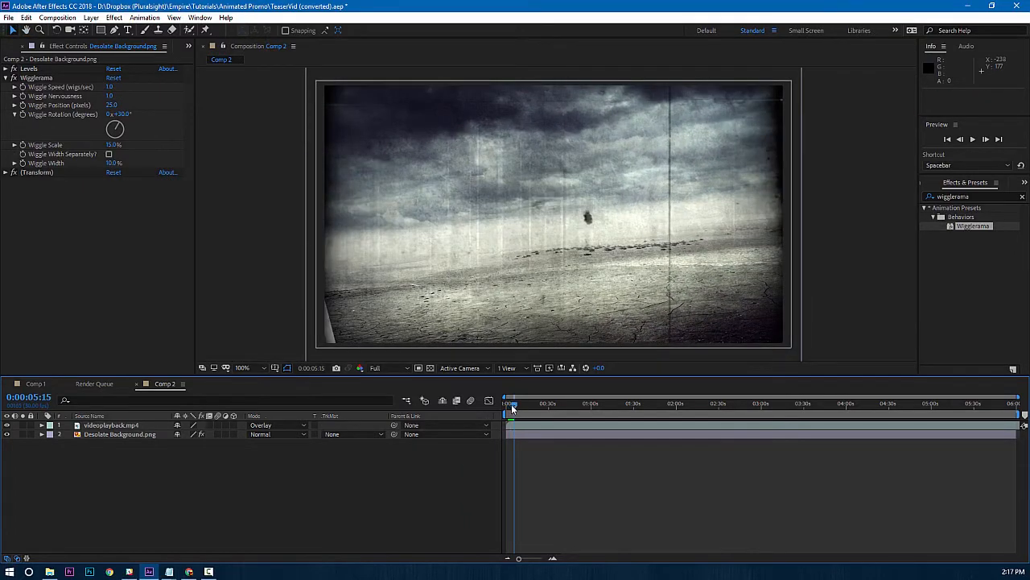
{"action": "left_click_drag", "start_coordinate": [512, 403], "coordinate": [505, 409]}
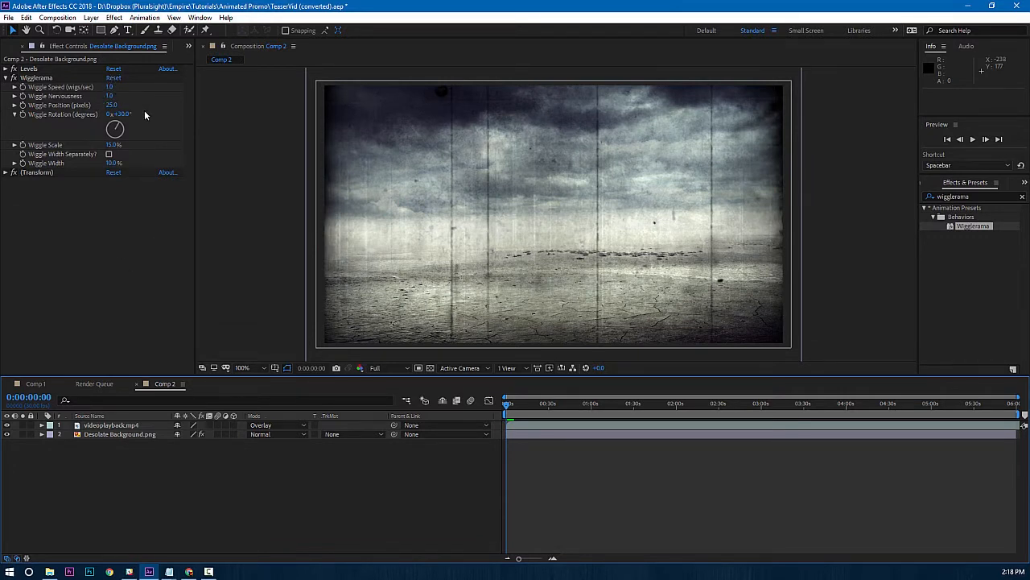
Set Wigglerama's Wiggle Nervousness to 10 and Wiggle Position to 15 pixels on the background layer.
{"action": "left_click", "coordinate": [111, 96]}
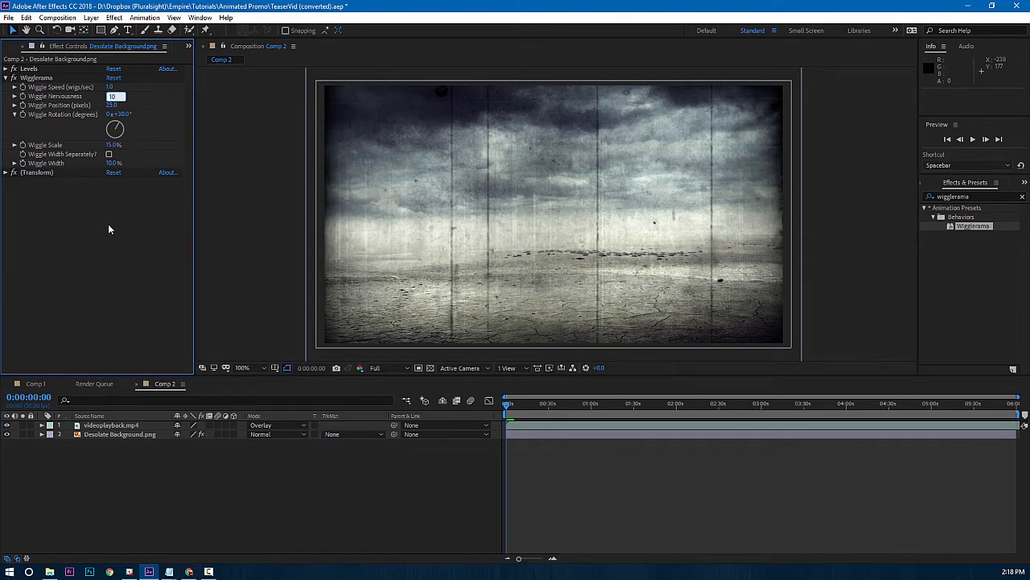
{"action": "key", "text": "Return"}
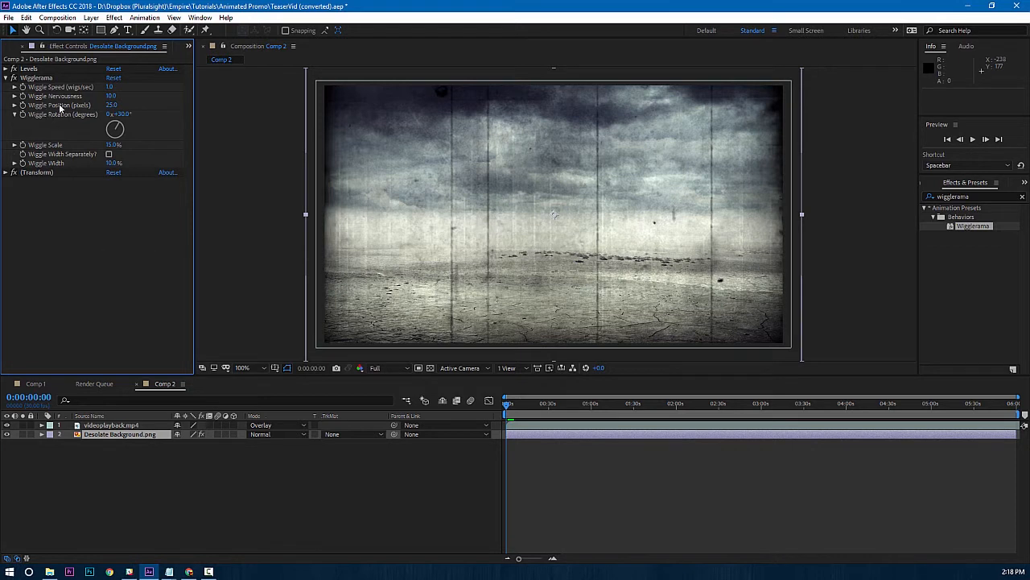
{"action": "left_click", "coordinate": [111, 106]}
{"action": "type", "text": "15"}
{"action": "key", "text": "Return"}
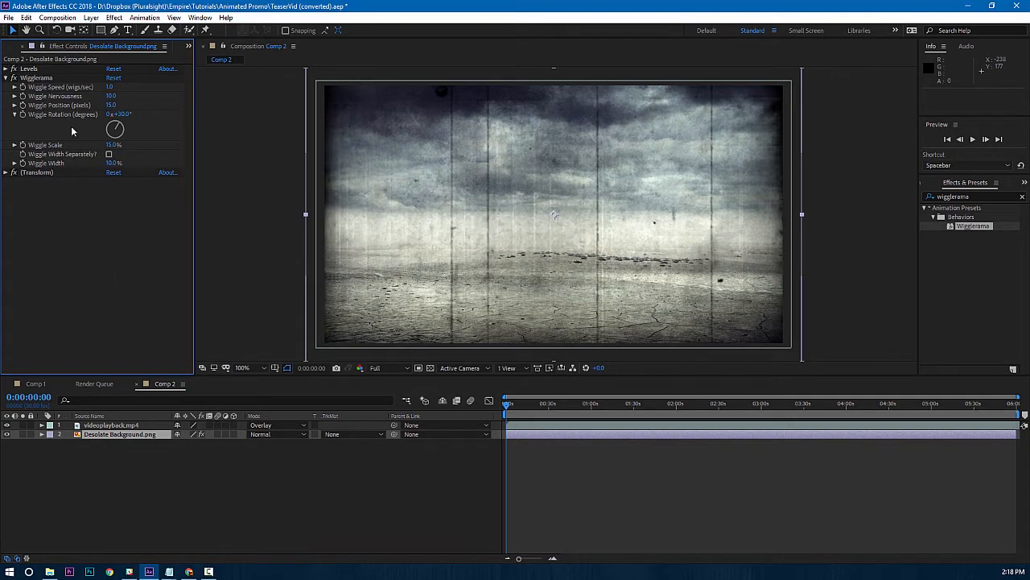
Preview the changed nervousness and position wiggle, then return to the composition's first frame.
{"action": "left_click", "coordinate": [480, 474]}
{"action": "key", "text": "space"}
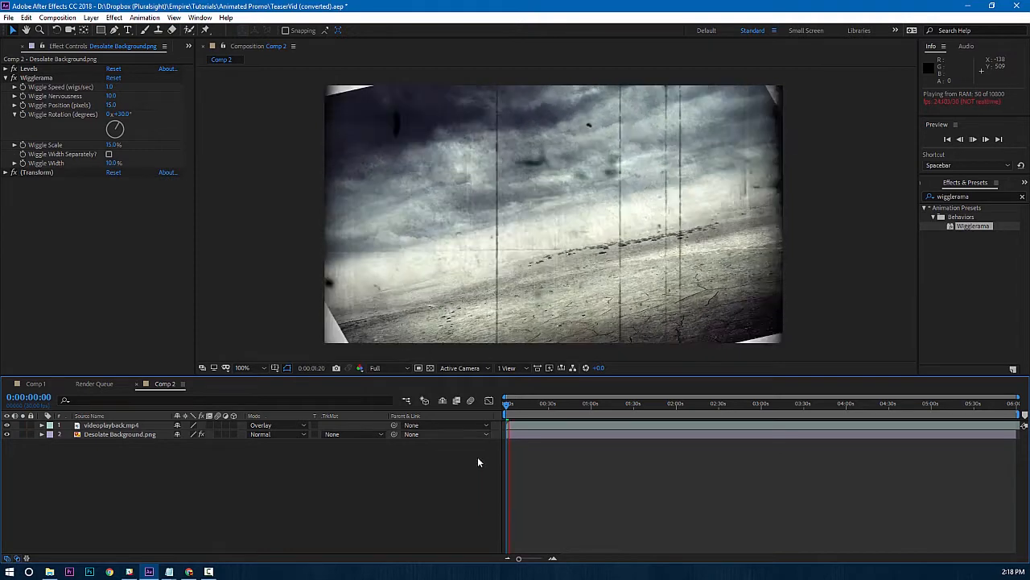
{"action": "left_click", "coordinate": [509, 406]}
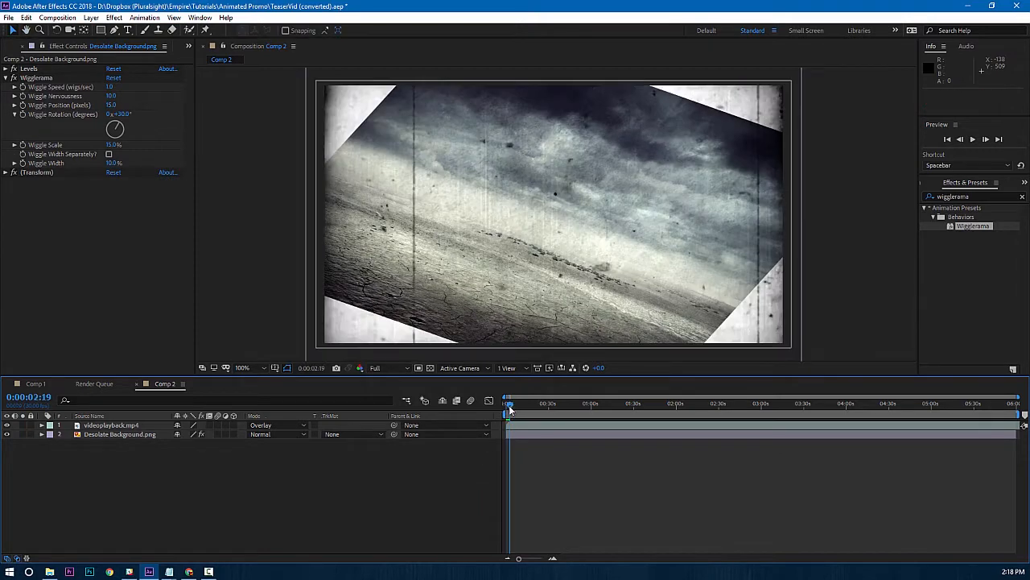
{"action": "left_click_drag", "start_coordinate": [510, 410], "coordinate": [505, 411]}
Set Wigglerama's Wiggle Rotation to 0 degrees and Wiggle Scale to 0%, and preview the background's motion.
{"action": "left_click", "coordinate": [120, 115]}
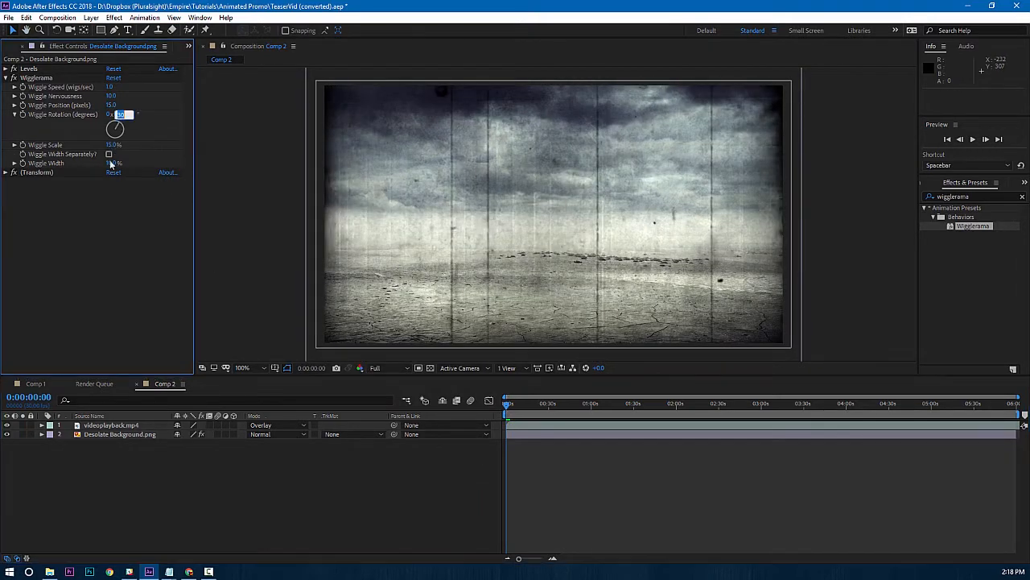
{"action": "type", "text": "0"}
{"action": "key", "text": "Return"}
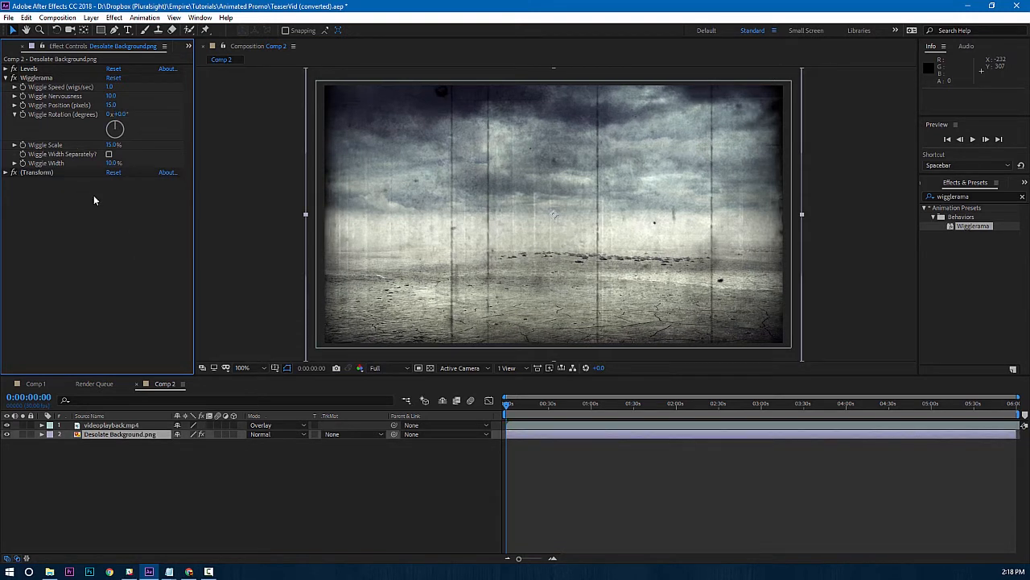
{"action": "left_click", "coordinate": [111, 145]}
{"action": "type", "text": "0"}
{"action": "left_click", "coordinate": [443, 482]}
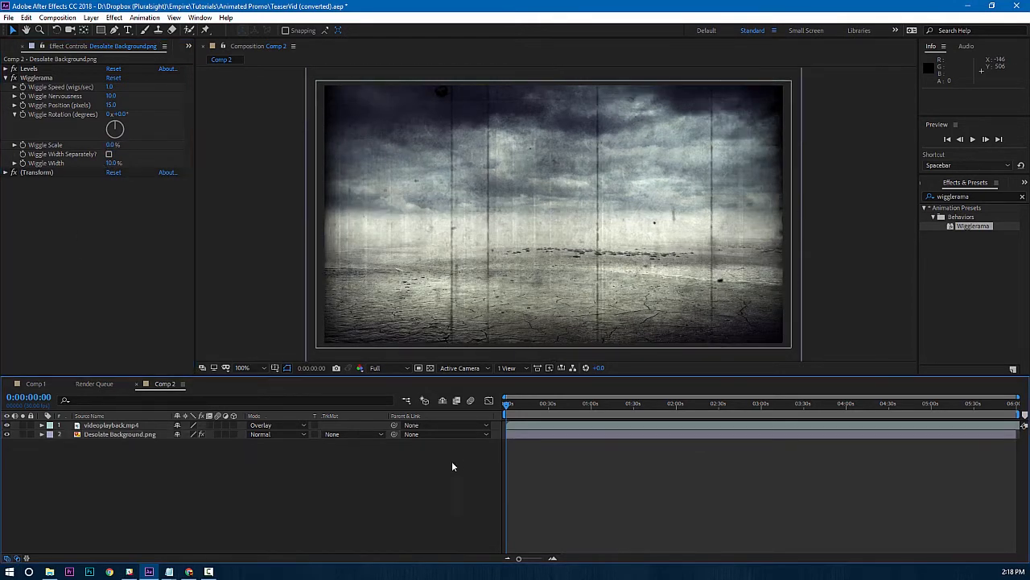
{"action": "key", "text": "space"}
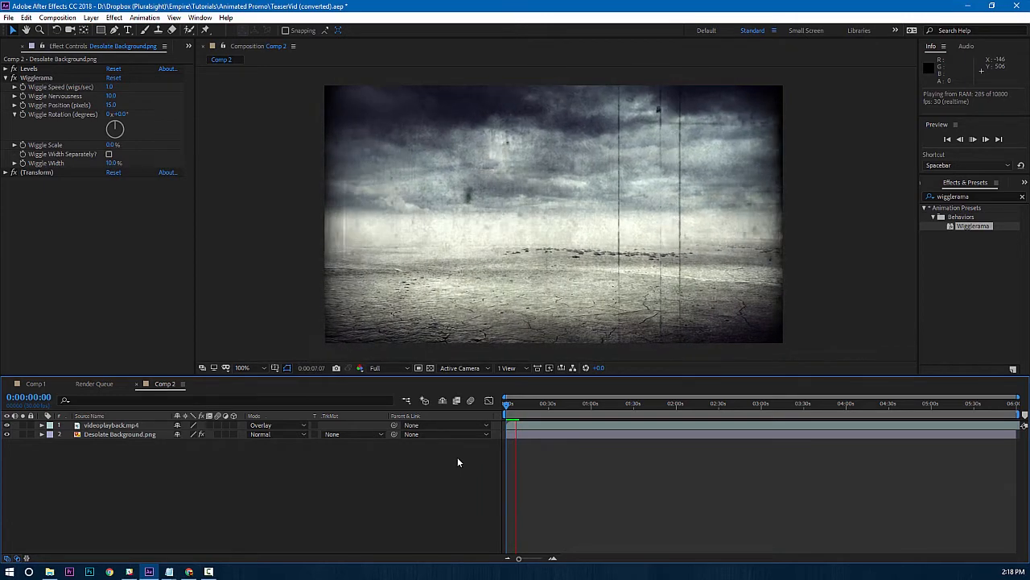
Replay the background's position wiggle from the composition's first frame with rotation and scale wiggle disabled.
{"action": "left_click_drag", "start_coordinate": [520, 407], "coordinate": [505, 406]}
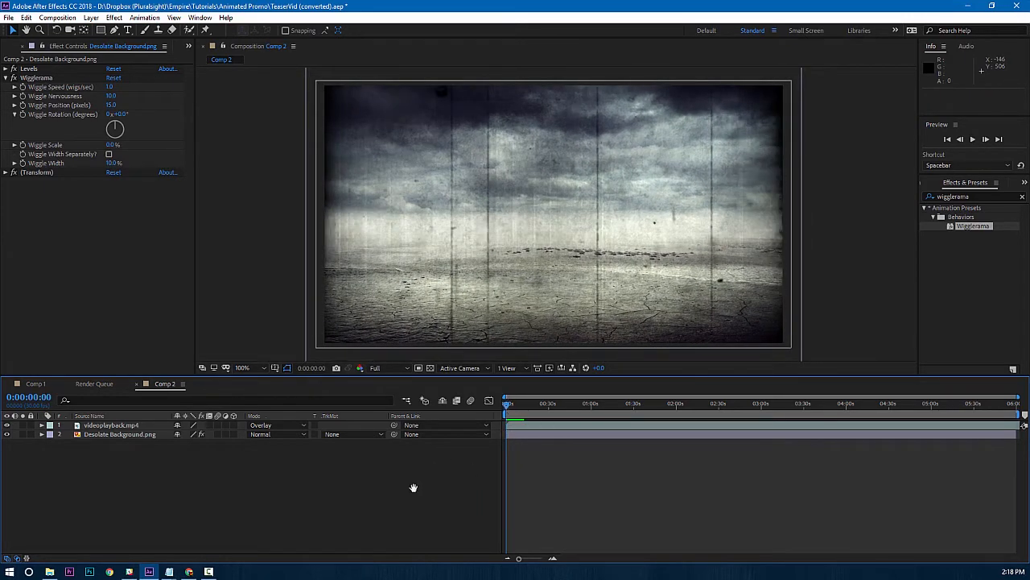
{"action": "key", "text": "space"}
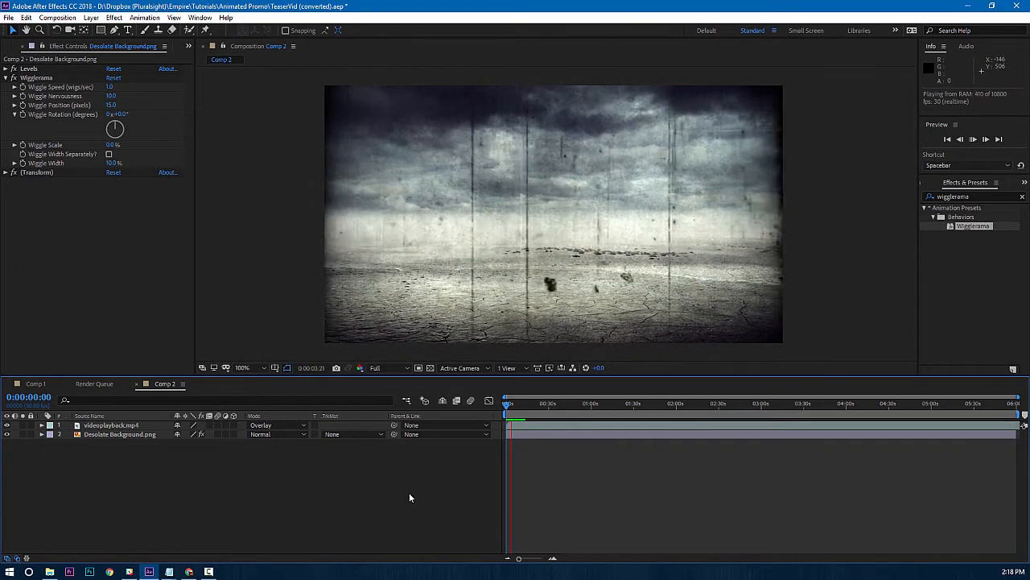
{"action": "key", "text": "space"}
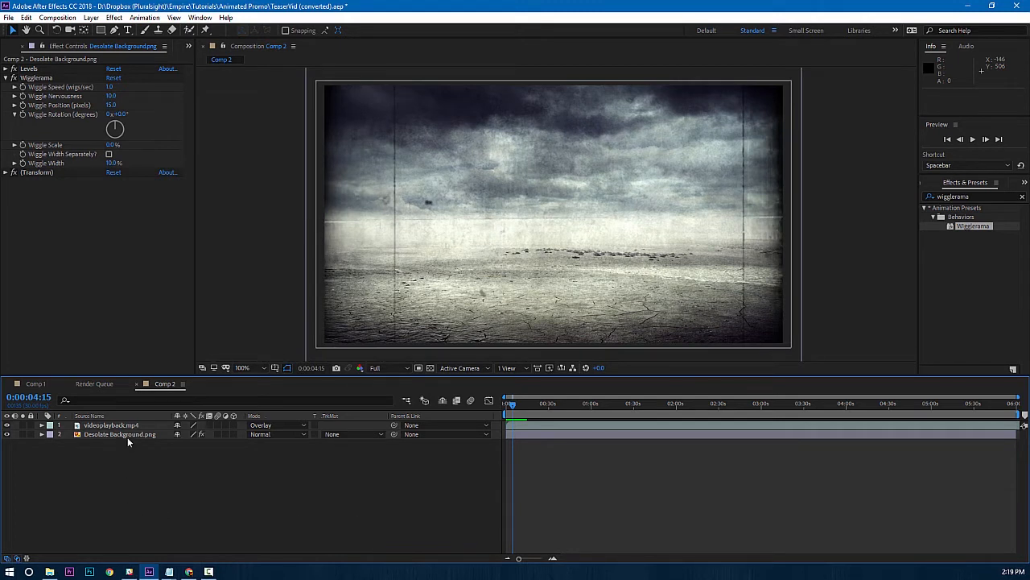
Pre-compose the videoplayback.mp4 and Desolate Background.png layers into a new composition named Background Comp.
{"action": "left_click", "coordinate": [105, 426]}
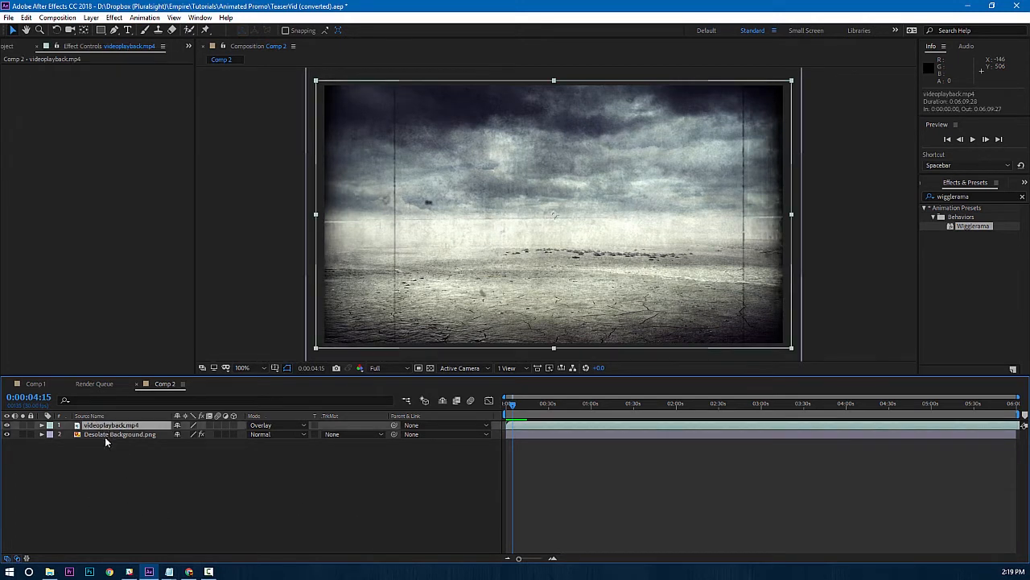
{"action": "left_click", "coordinate": [108, 434], "text": "shift"}
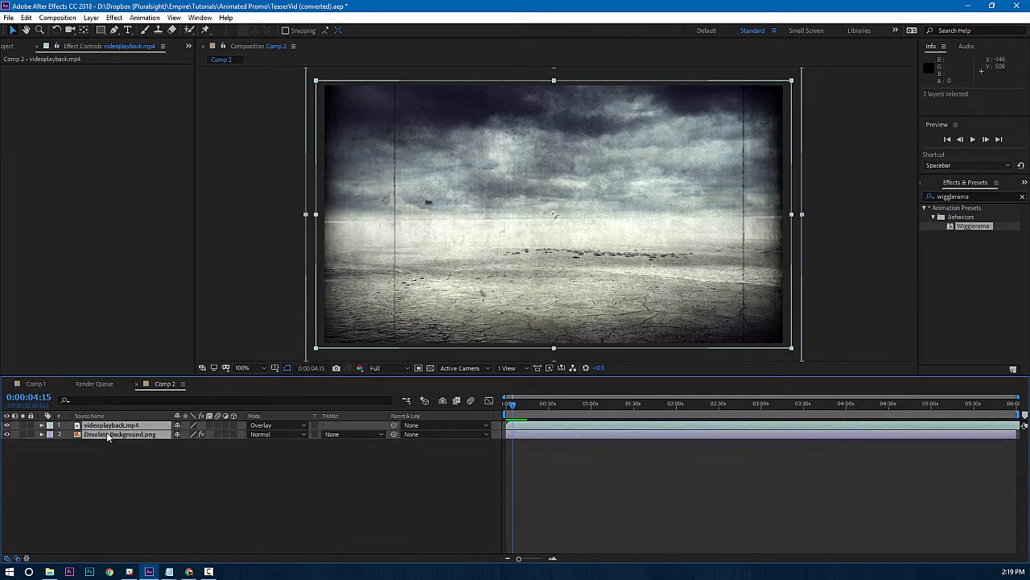
{"action": "right_click", "coordinate": [108, 436]}
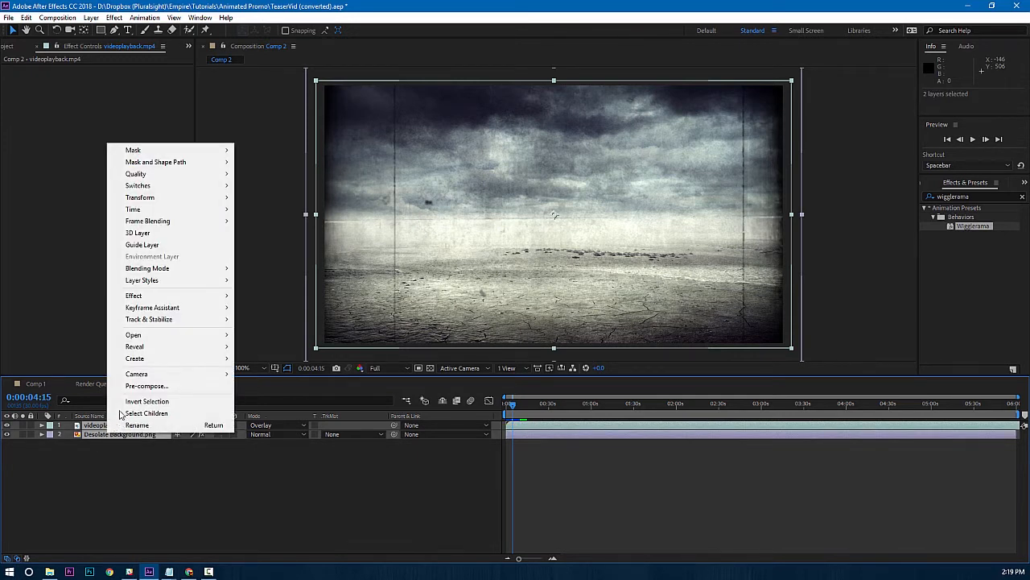
{"action": "left_click", "coordinate": [139, 386]}
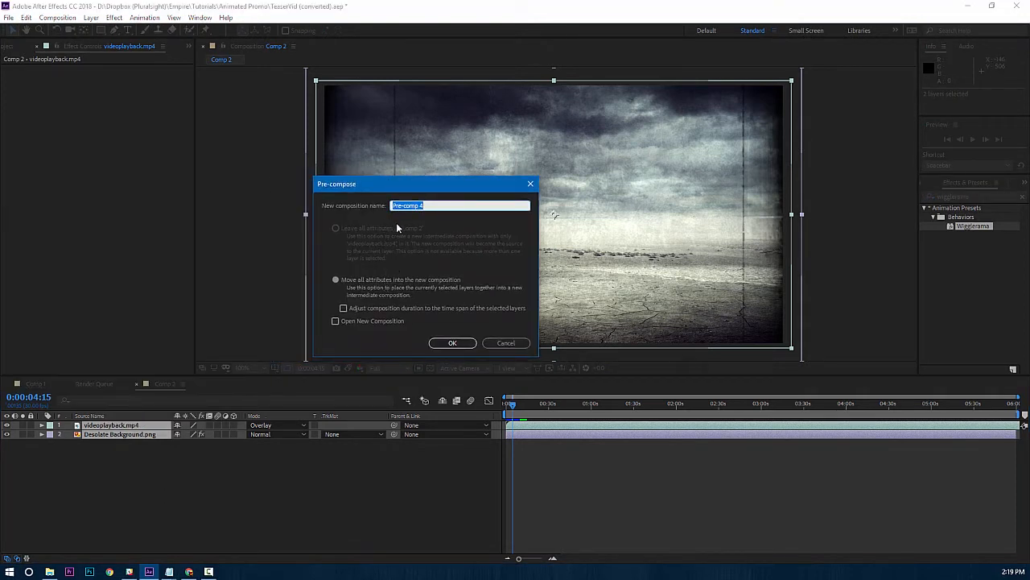
{"action": "type", "text": "Background Comp"}
{"action": "left_click", "coordinate": [451, 343]}
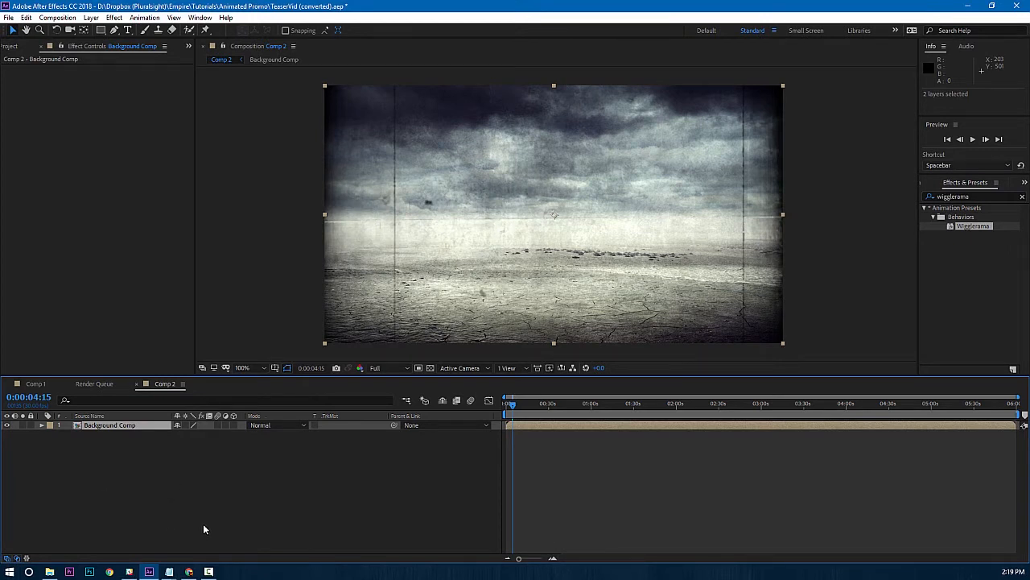
Preview the pre-composed background, return to the composition's first frame and deselect the layer.
{"action": "key", "text": "space"}
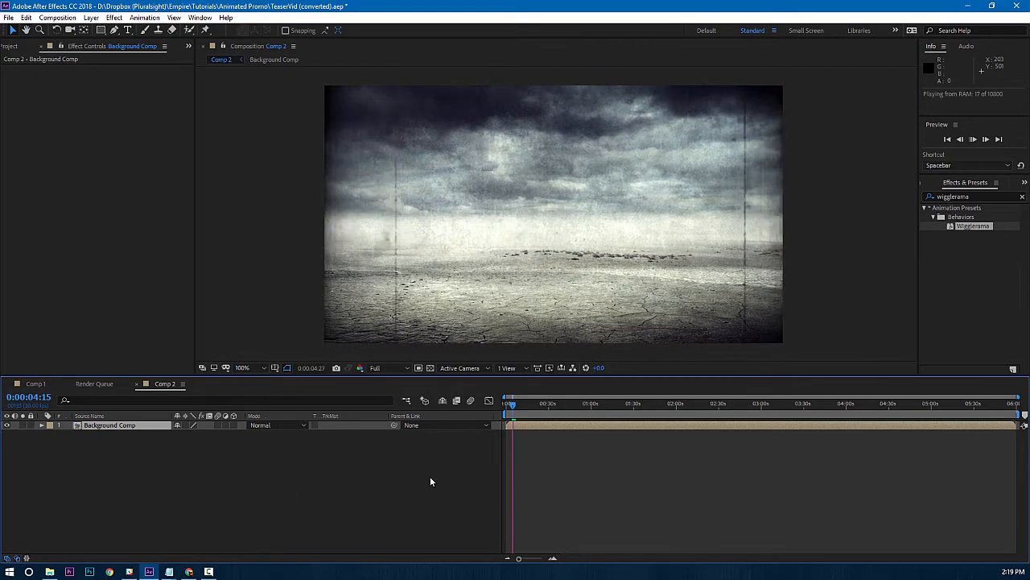
{"action": "left_click_drag", "start_coordinate": [519, 406], "coordinate": [506, 410]}
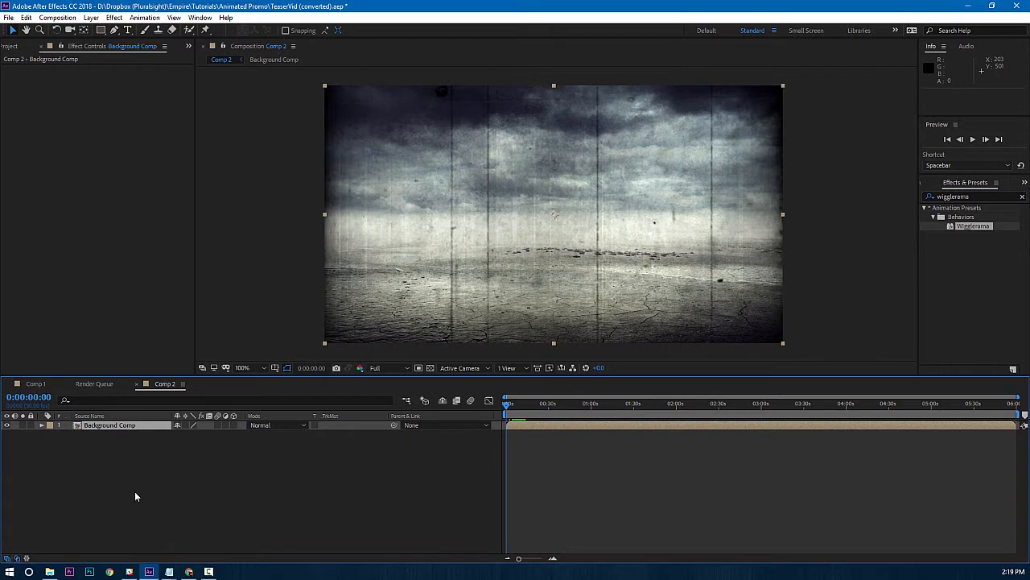
{"action": "left_click", "coordinate": [223, 477]}
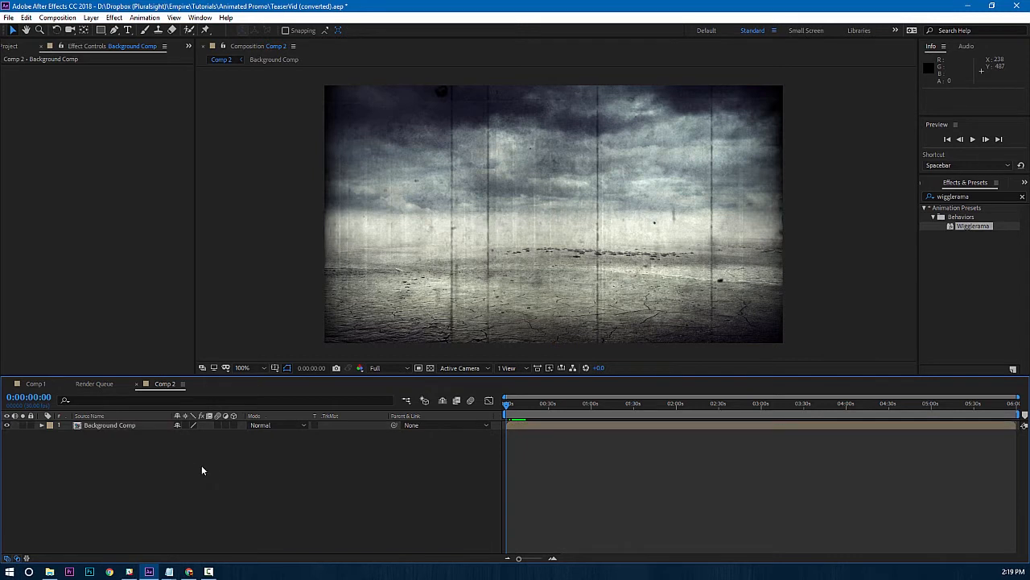
Add the Centennial-Album-Art asset to Comp 2 as a layer above Background Comp.
{"action": "left_click", "coordinate": [9, 46]}
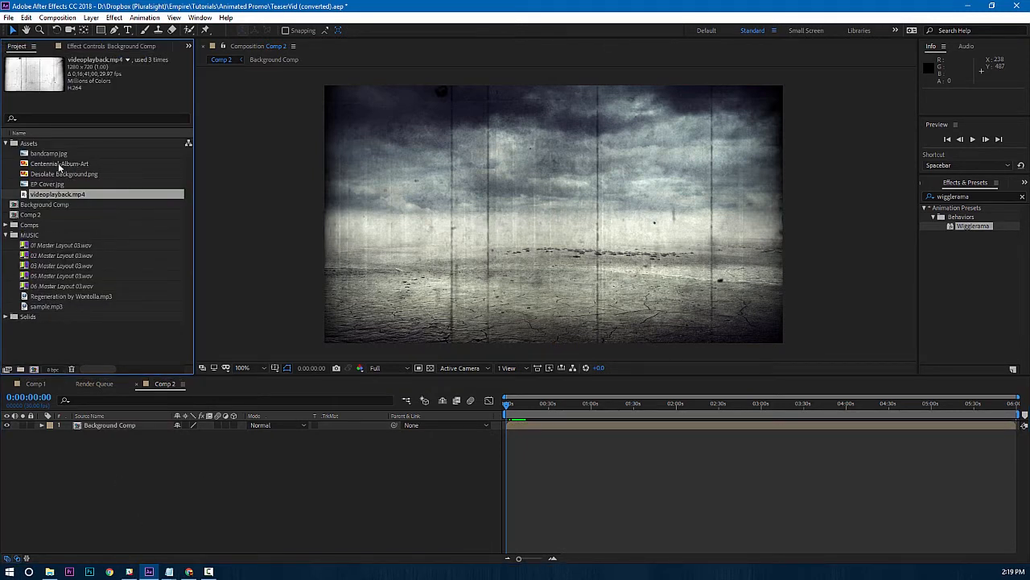
{"action": "left_click", "coordinate": [52, 163]}
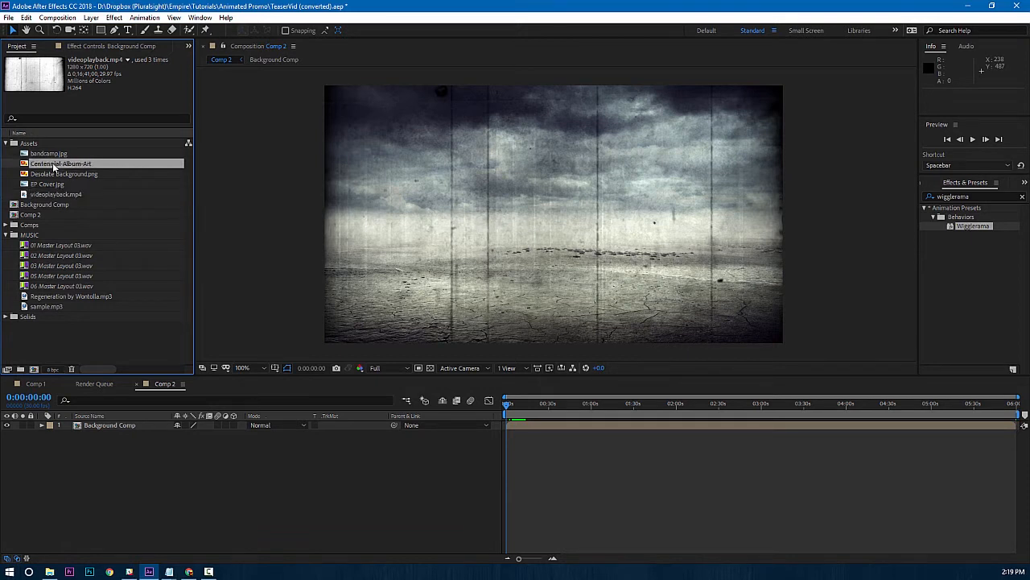
{"action": "left_click_drag", "start_coordinate": [54, 167], "coordinate": [117, 430]}
{"action": "left_click", "coordinate": [218, 482]}
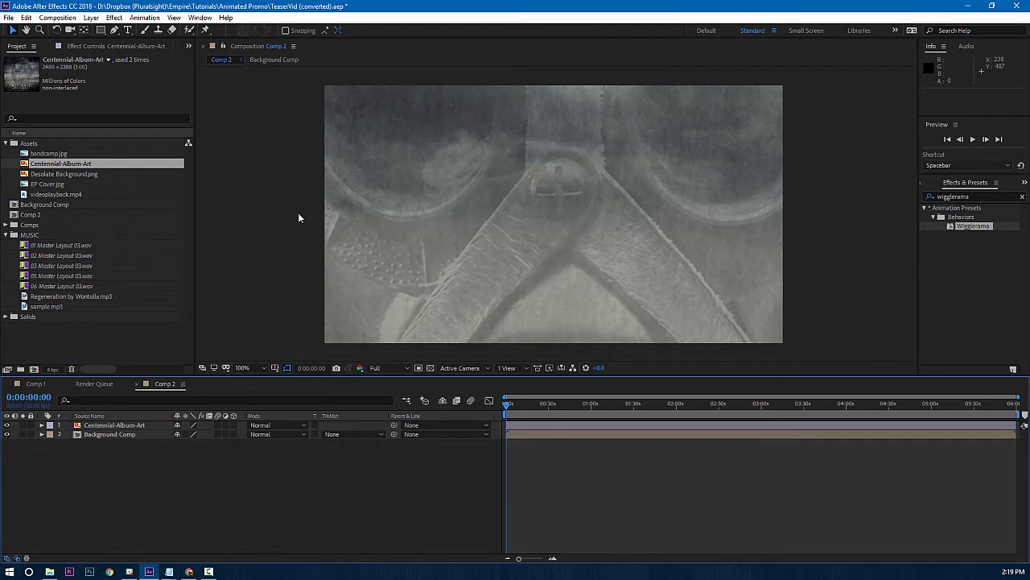
Scale the Centennial-Album-Art layer down proportionally to 10% so it fits inside the composition frame.
{"action": "scroll", "coordinate": [338, 253], "scroll_direction": "down", "scroll_amount": 5}
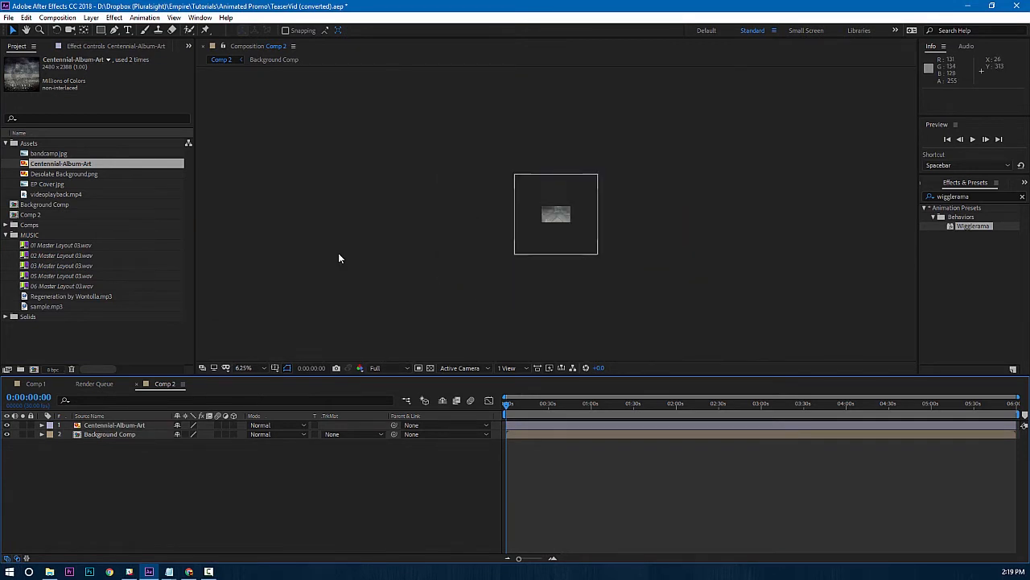
{"action": "left_click", "coordinate": [518, 177]}
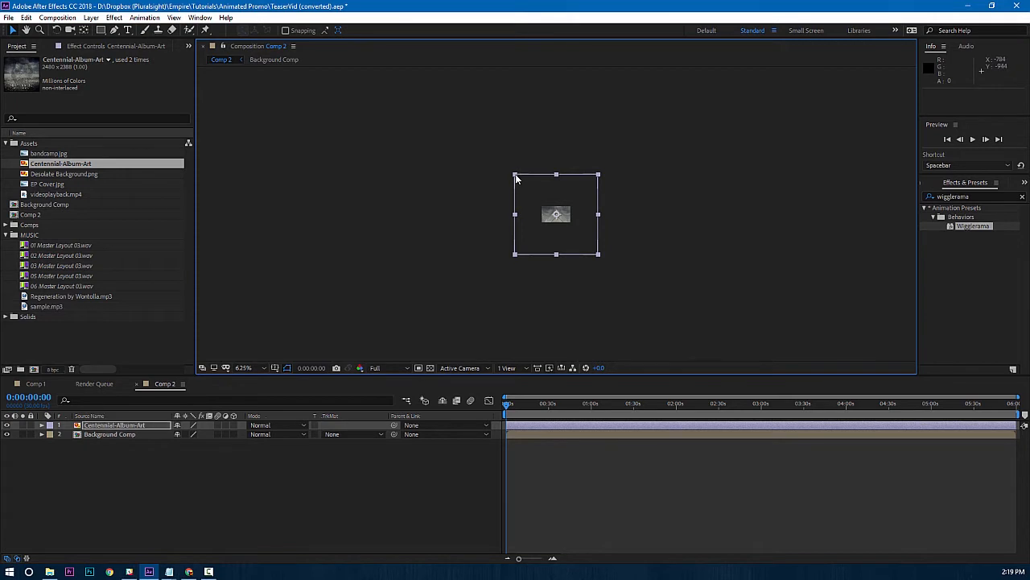
{"action": "left_click_drag", "start_coordinate": [516, 179], "coordinate": [548, 214]}
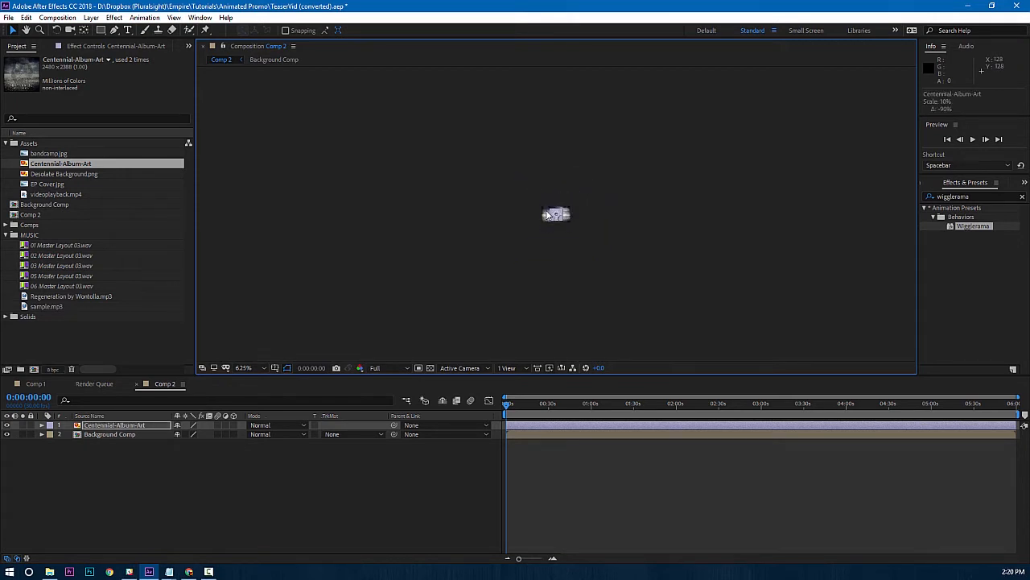
{"action": "scroll", "coordinate": [574, 241], "scroll_direction": "up", "scroll_amount": 4}
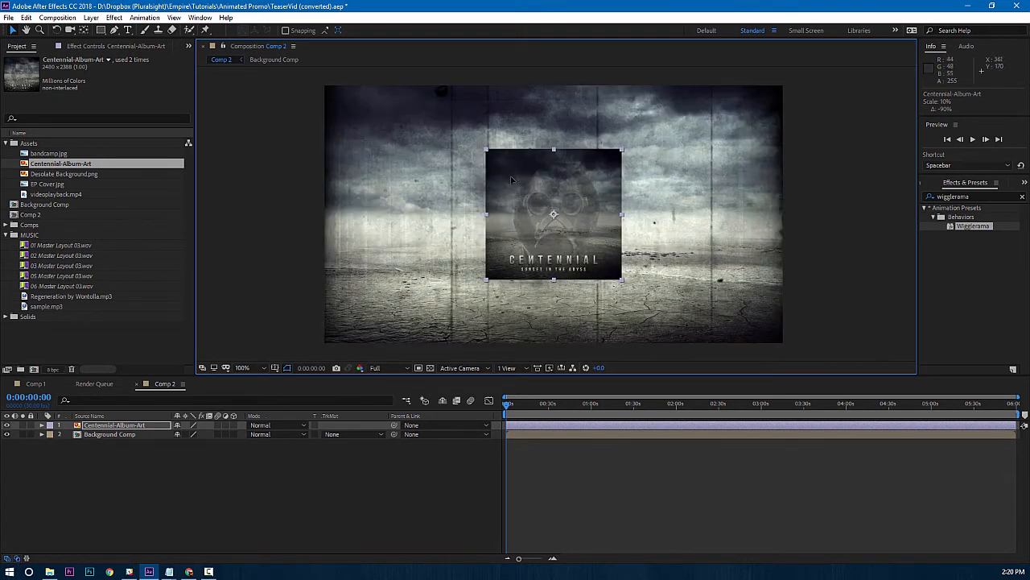
Enlarge the album art to most of the frame's height and place it in the left half, at about 234, 239.
{"action": "left_click_drag", "start_coordinate": [501, 166], "coordinate": [356, 123]}
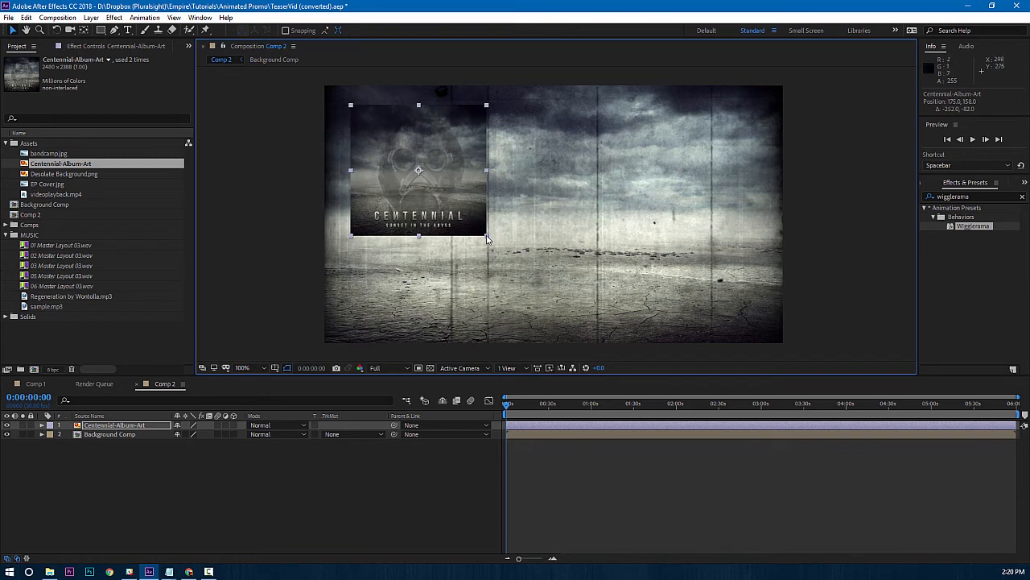
{"action": "left_click_drag", "start_coordinate": [487, 239], "coordinate": [527, 280]}
{"action": "left_click_drag", "start_coordinate": [499, 188], "coordinate": [529, 233]}
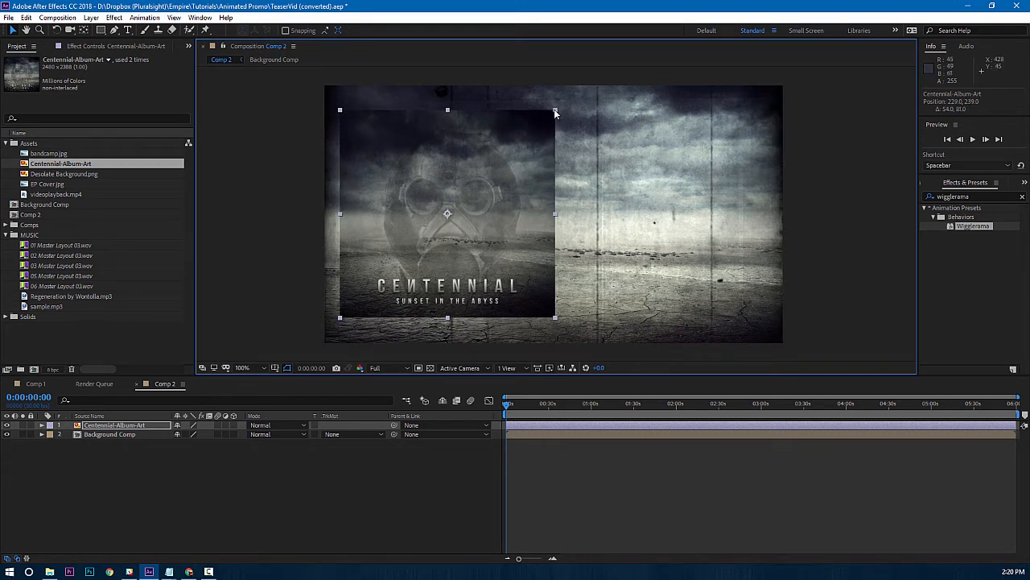
{"action": "left_click_drag", "start_coordinate": [555, 109], "coordinate": [562, 107]}
{"action": "left_click_drag", "start_coordinate": [512, 164], "coordinate": [509, 195]}
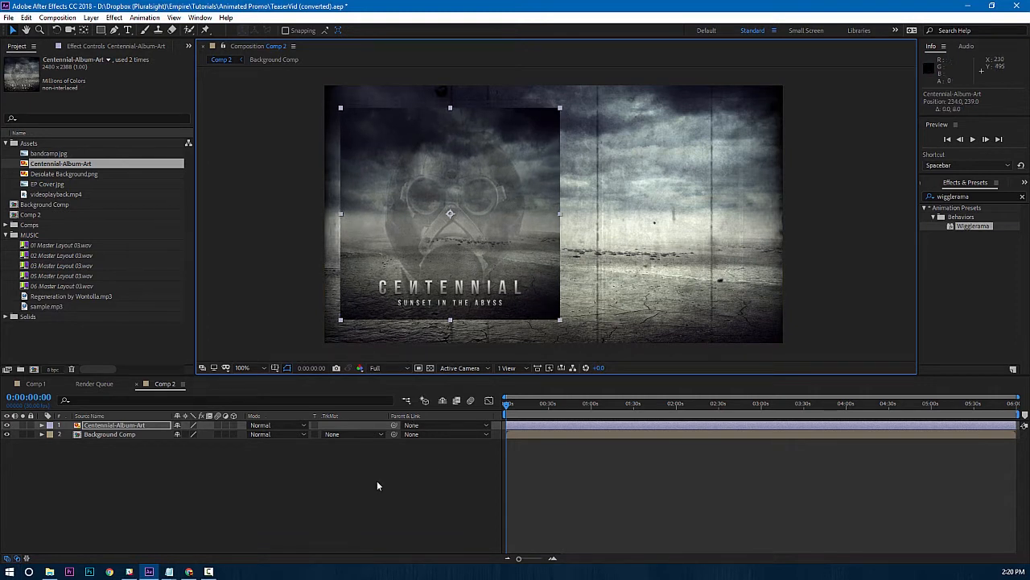
{"action": "left_click", "coordinate": [381, 502]}
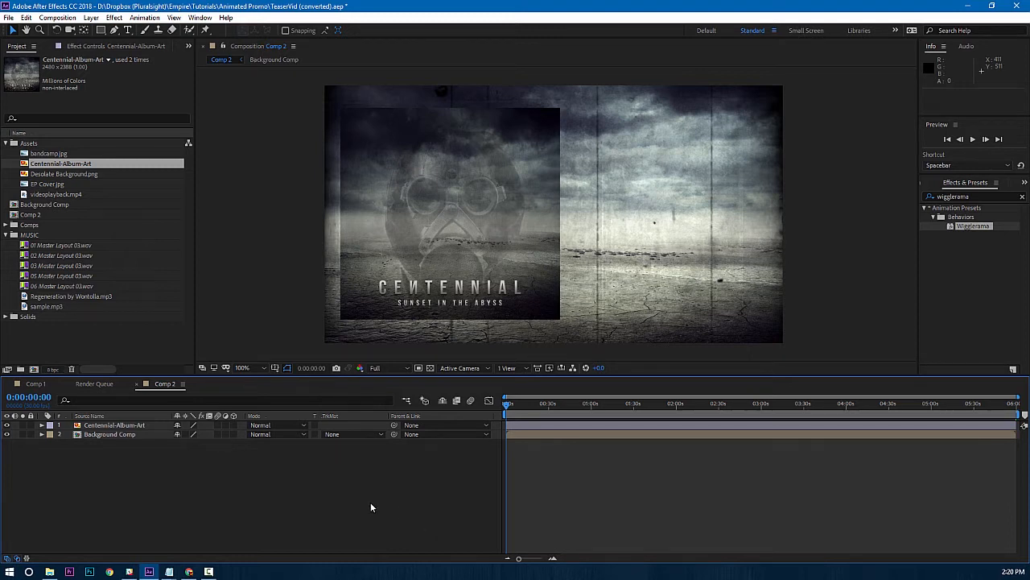
Apply the Stylize Glow effect to the album art layer and set its Glow Threshold to 68%.
{"action": "left_click", "coordinate": [974, 196]}
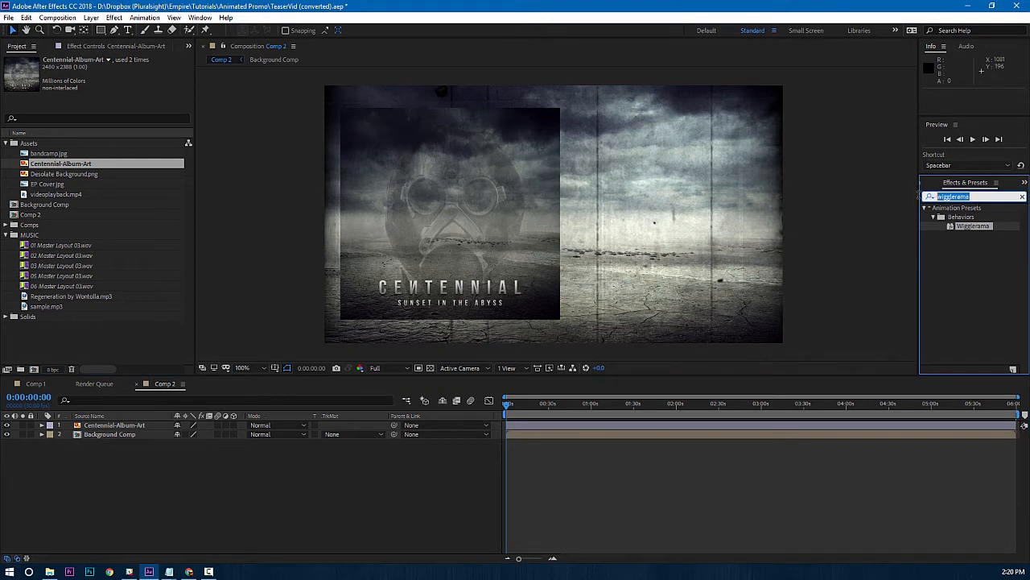
{"action": "type", "text": "glow"}
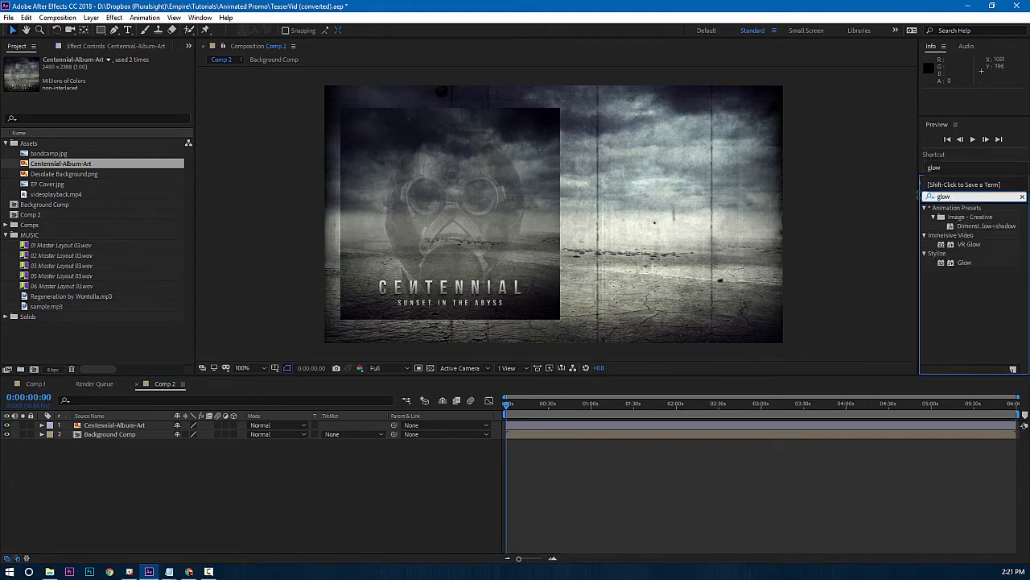
{"action": "left_click_drag", "start_coordinate": [968, 264], "coordinate": [436, 248]}
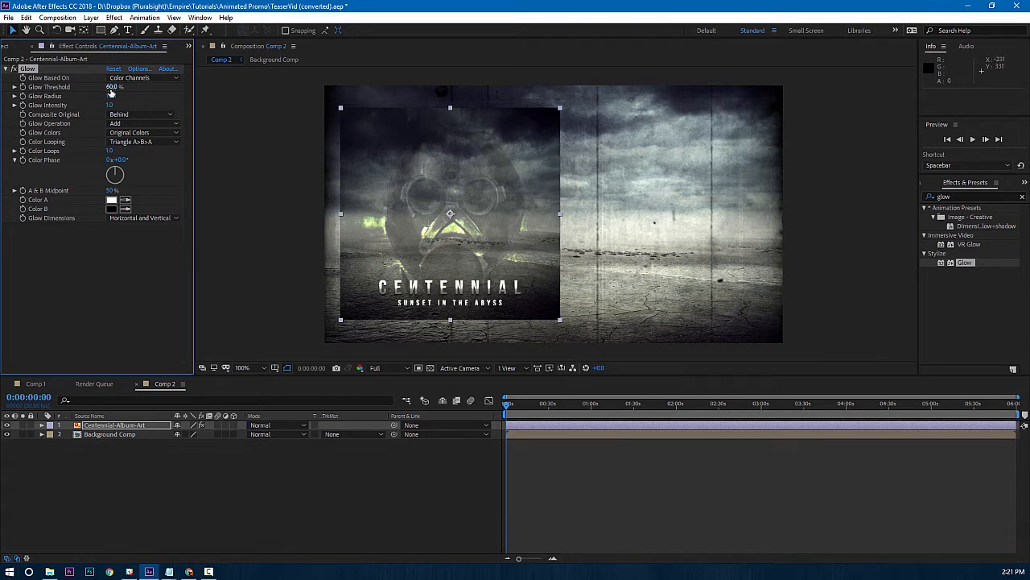
{"action": "left_click_drag", "start_coordinate": [112, 87], "coordinate": [127, 91]}
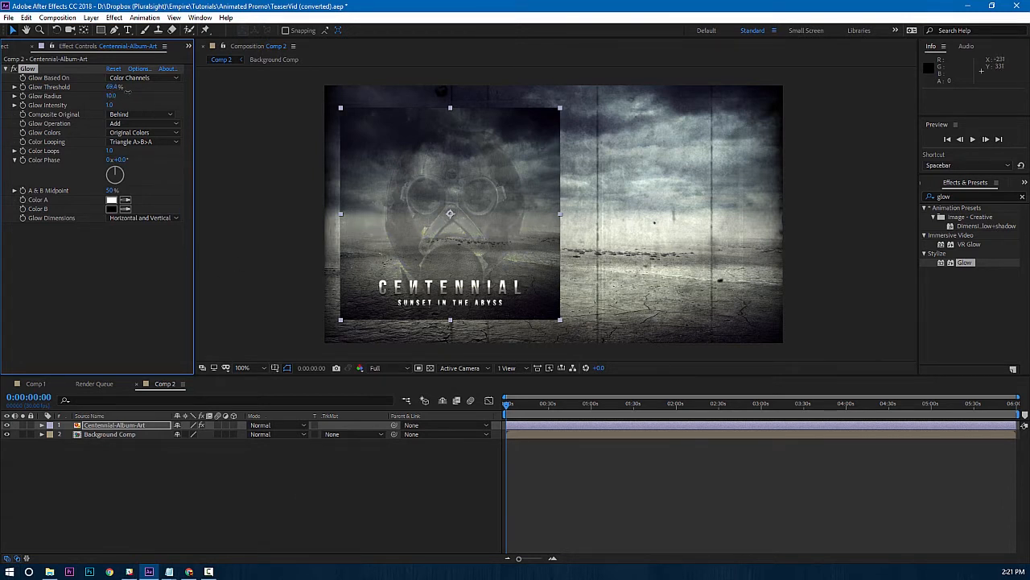
{"action": "left_click", "coordinate": [114, 87]}
{"action": "type", "text": "68"}
{"action": "key", "text": "Return"}
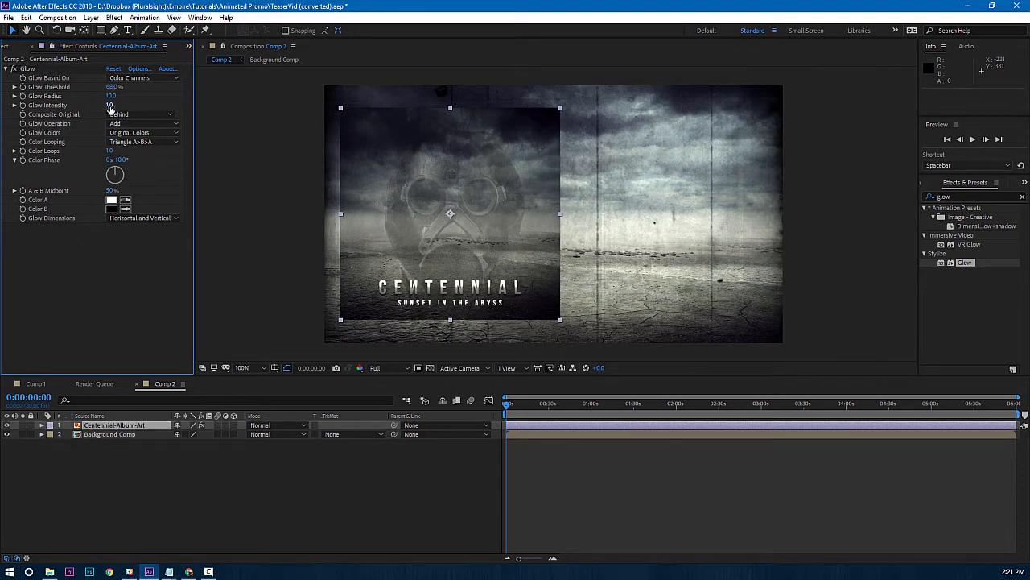
Set the album art's Glow Radius to 75.
{"action": "left_click", "coordinate": [111, 97]}
{"action": "type", "text": "50"}
{"action": "key", "text": "Return"}
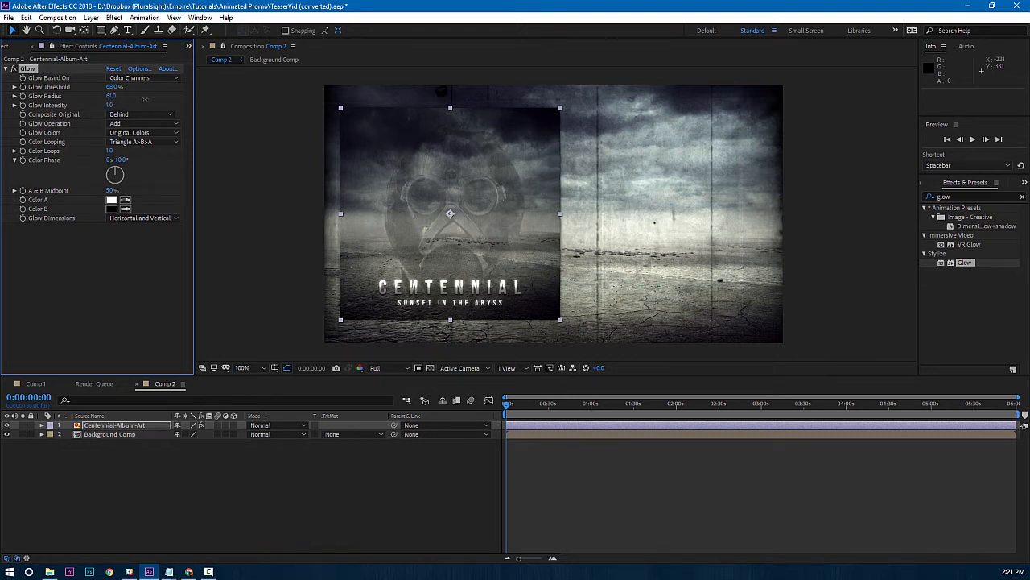
{"action": "left_click", "coordinate": [112, 95]}
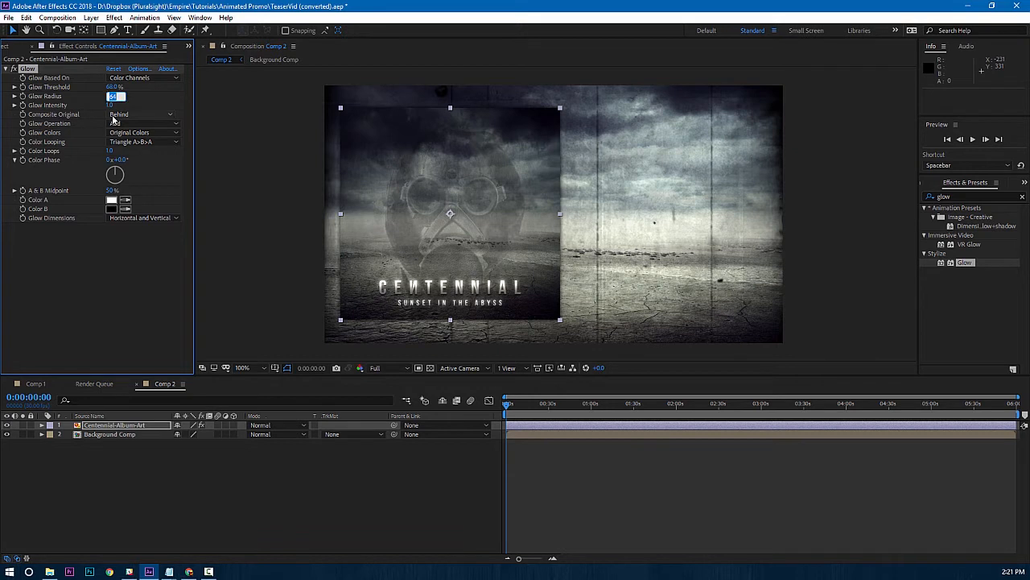
{"action": "type", "text": "75"}
{"action": "key", "text": "Return"}
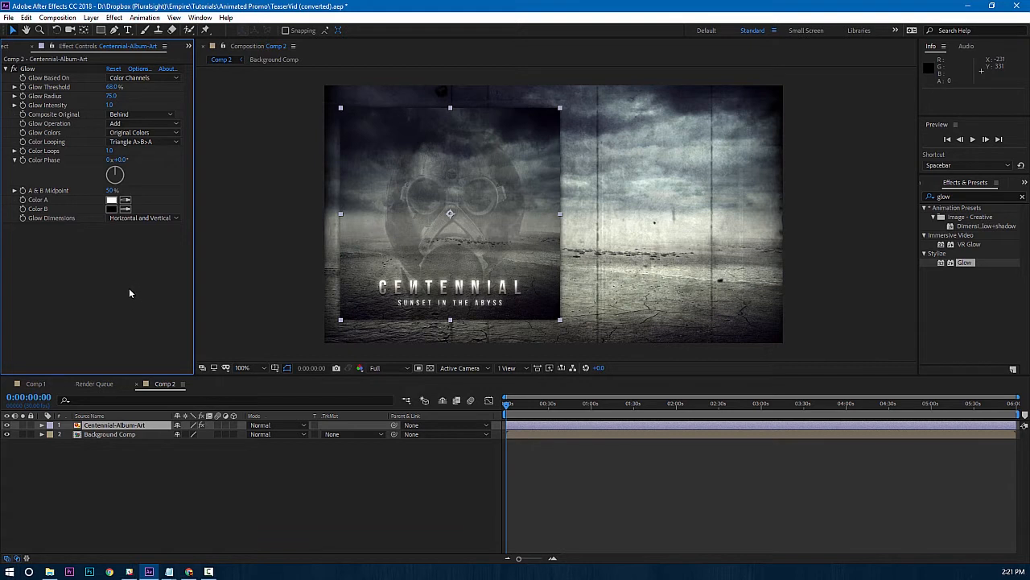
Set the Glow's Composite Original to On Top, Glow Intensity to 1.2 and Color B to white.
{"action": "left_click", "coordinate": [170, 117]}
{"action": "left_click", "coordinate": [122, 122]}
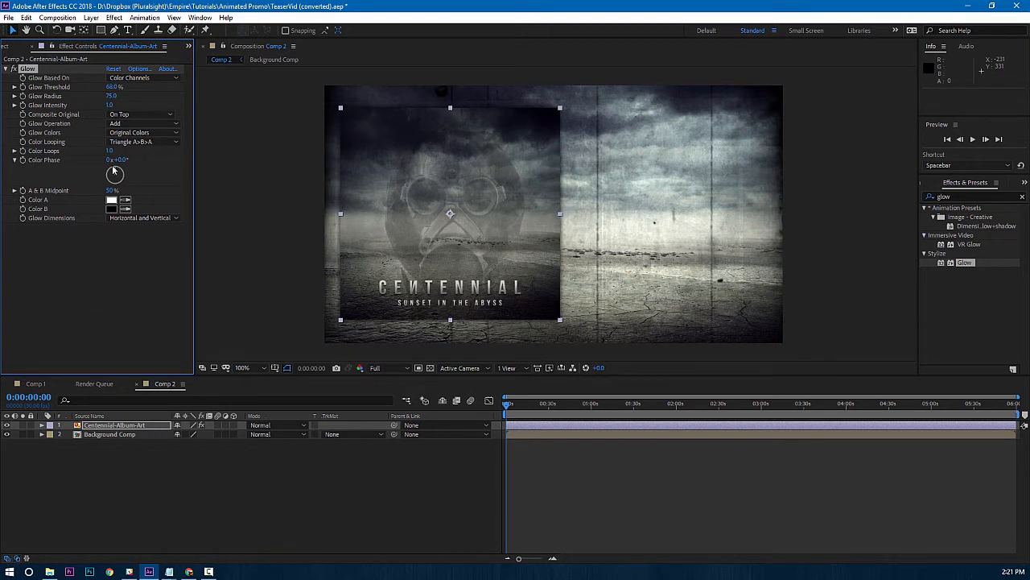
{"action": "left_click", "coordinate": [111, 105]}
{"action": "type", "text": "12"}
{"action": "left_click", "coordinate": [129, 271]}
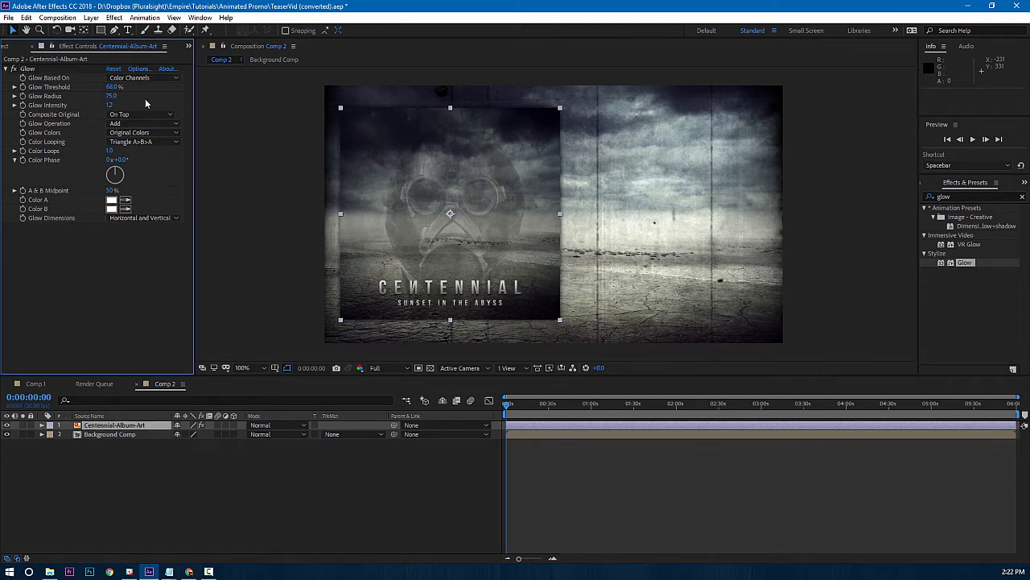
Base the album art's glow on the Alpha Channel and set Glow Colors to A & B Colors.
{"action": "left_click", "coordinate": [142, 78]}
{"action": "left_click", "coordinate": [165, 87]}
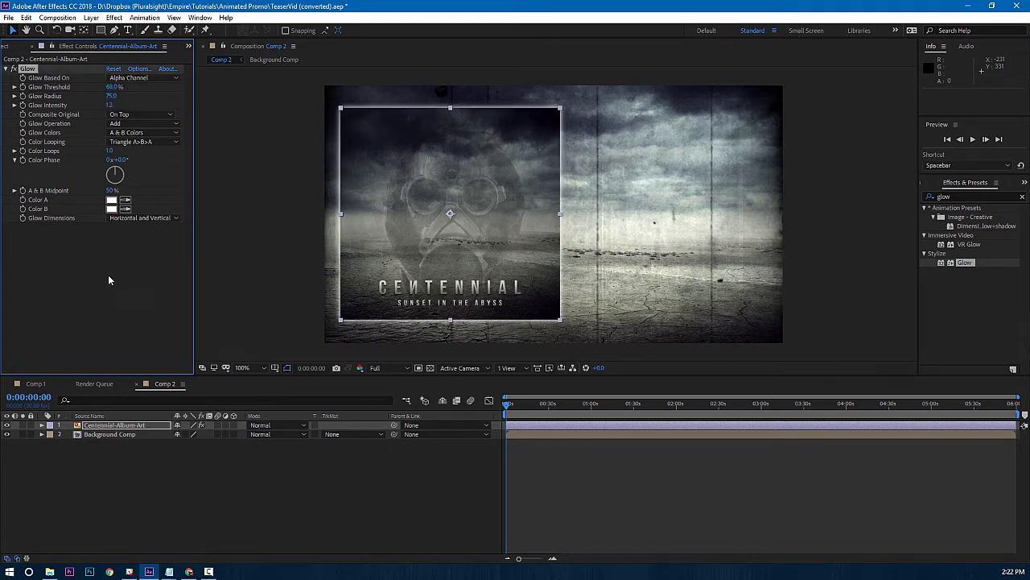
{"action": "left_click", "coordinate": [126, 82]}
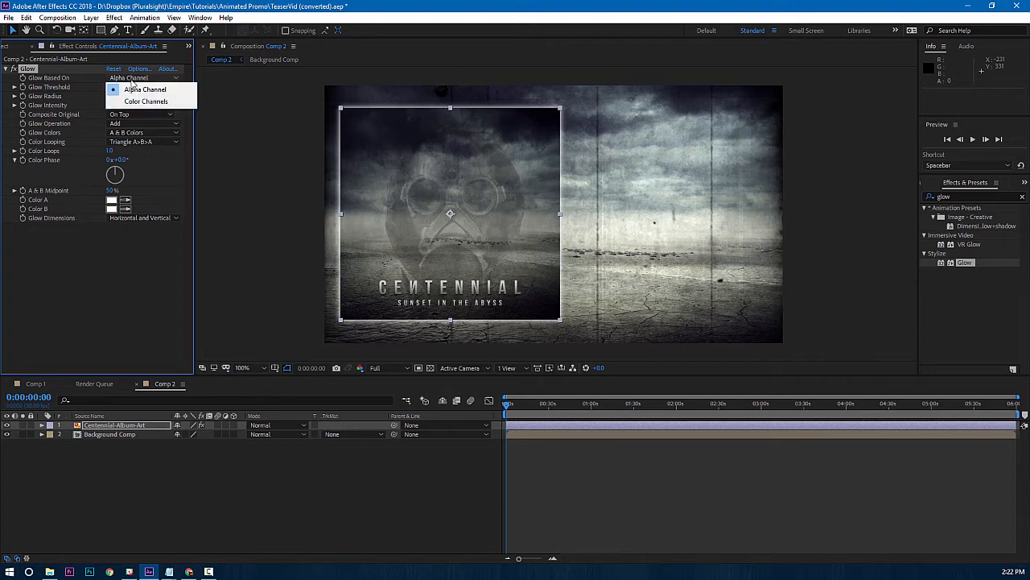
{"action": "left_click", "coordinate": [128, 261]}
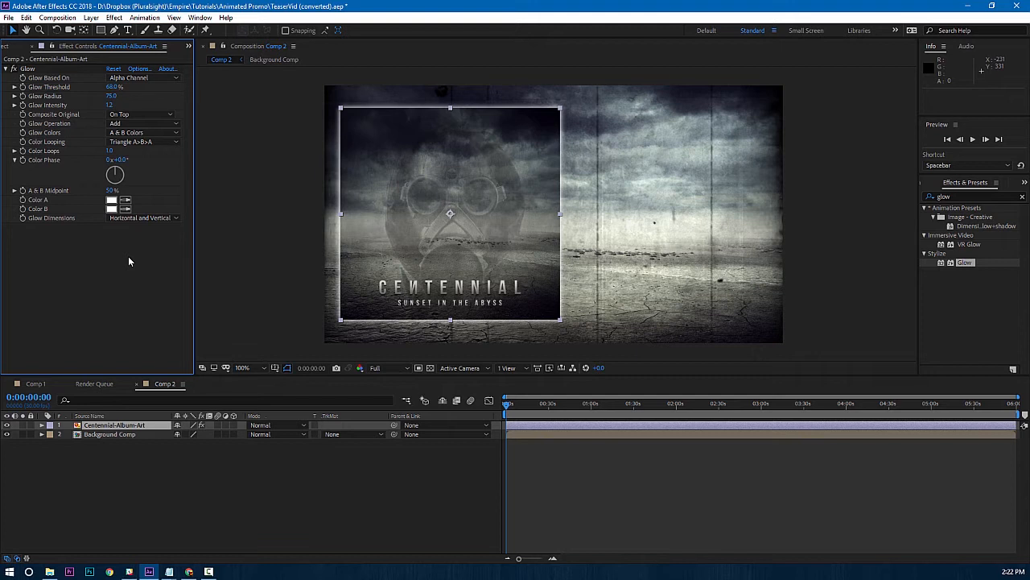
Apply the Perspective Drop Shadow effect to the album art layer and set its Opacity to 59%.
{"action": "left_click", "coordinate": [941, 197]}
{"action": "left_click_drag", "start_coordinate": [952, 197], "coordinate": [936, 199]}
{"action": "type", "text": "drop"}
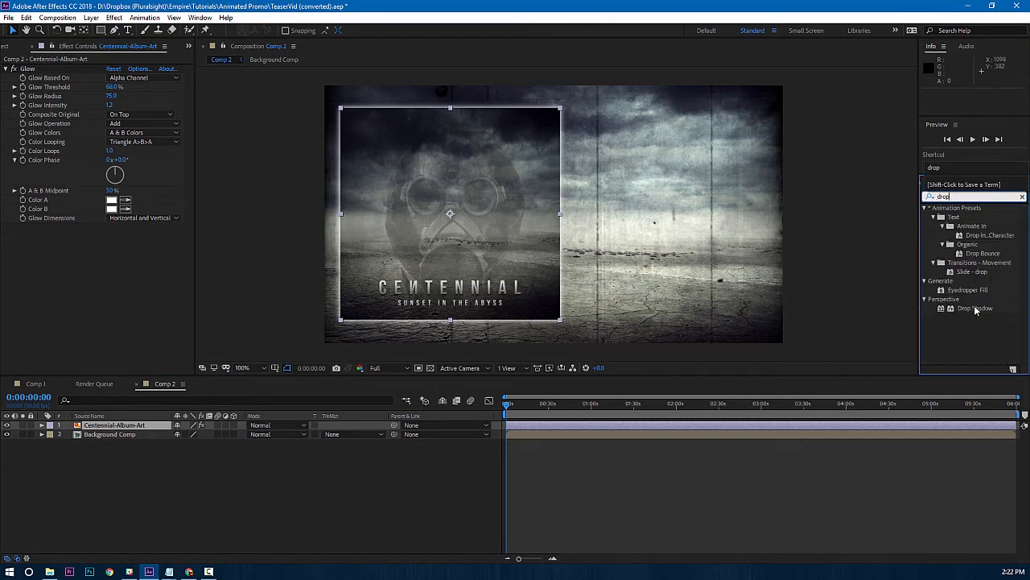
{"action": "left_click_drag", "start_coordinate": [974, 307], "coordinate": [425, 231]}
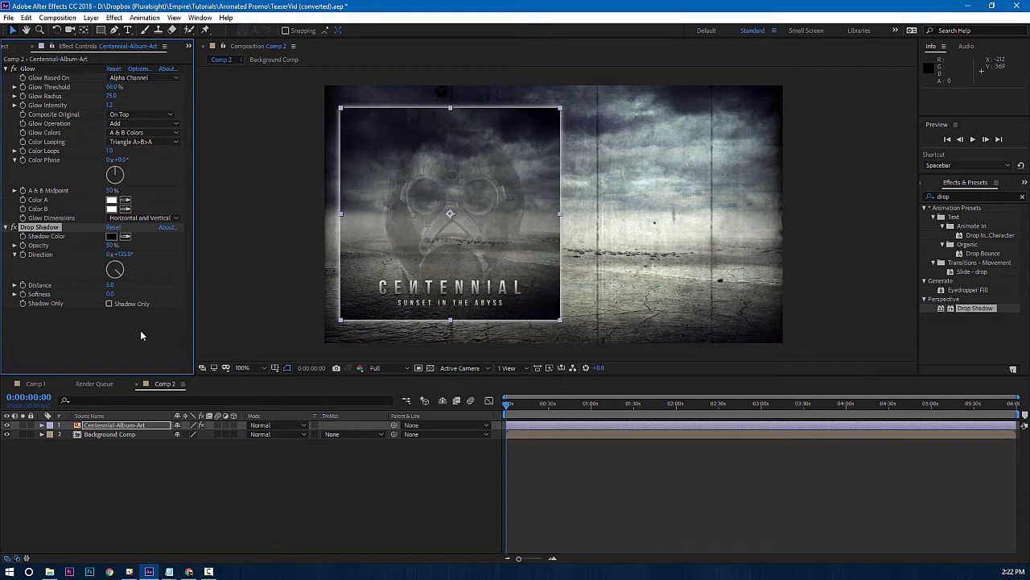
{"action": "left_click", "coordinate": [113, 245]}
{"action": "type", "text": "55"}
{"action": "key", "text": "Return"}
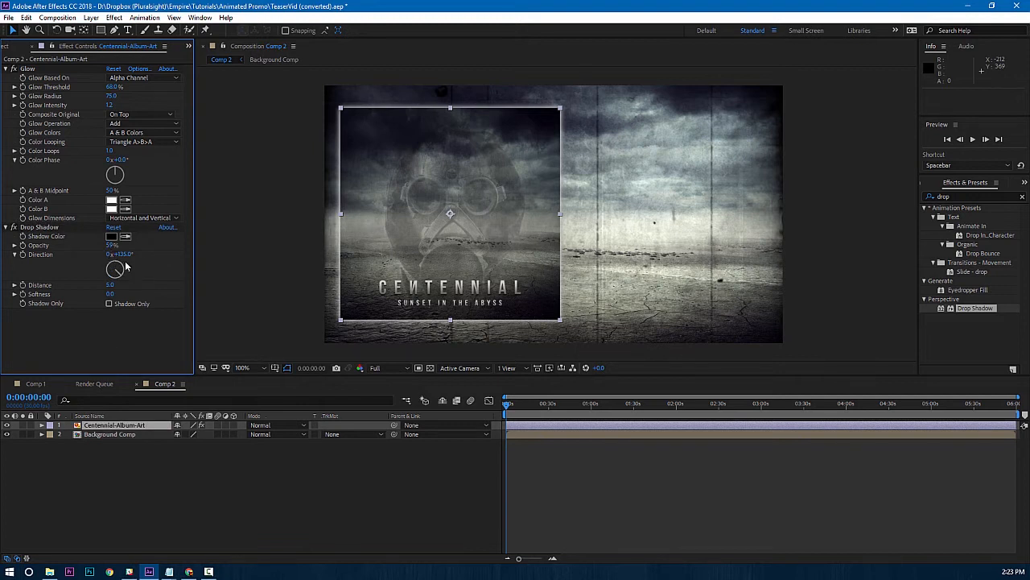
Set the album art's Drop Shadow Softness to 70 and Distance to 62, and preview the composition.
{"action": "left_click", "coordinate": [110, 285]}
{"action": "type", "text": "0"}
{"action": "key", "text": "Tab"}
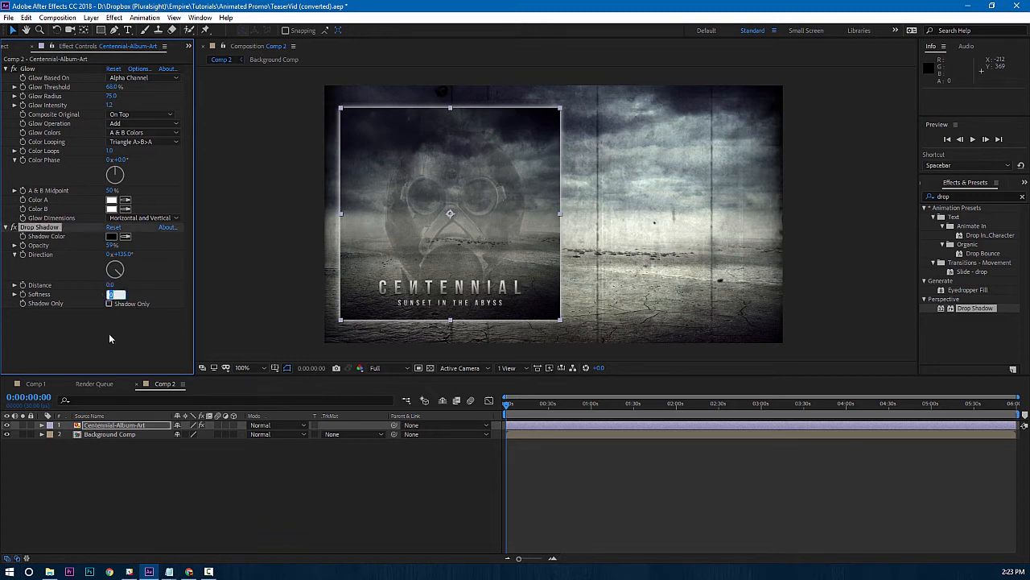
{"action": "type", "text": "70"}
{"action": "key", "text": "Return"}
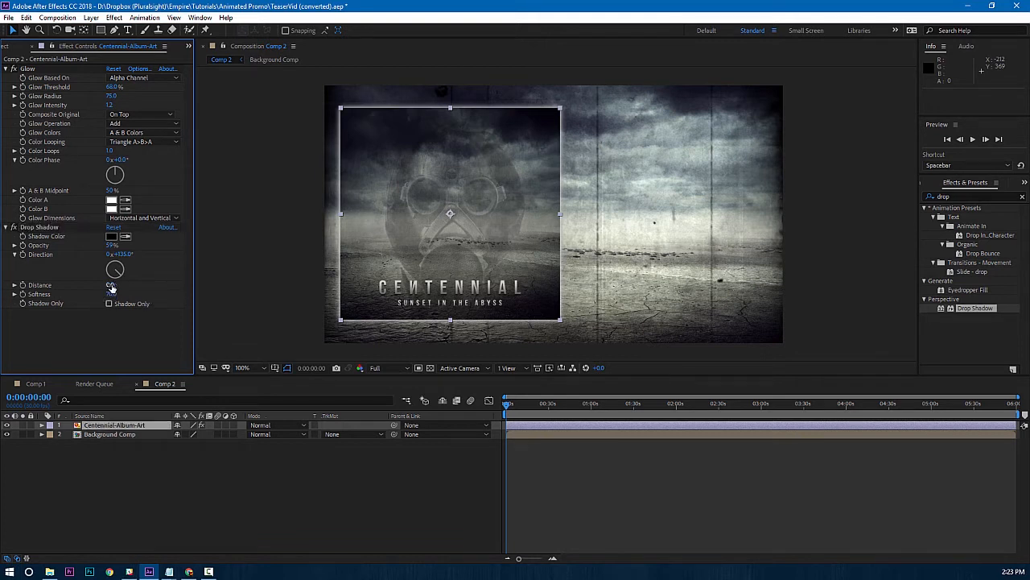
{"action": "left_click_drag", "start_coordinate": [111, 287], "coordinate": [150, 293]}
{"action": "left_click", "coordinate": [111, 334]}
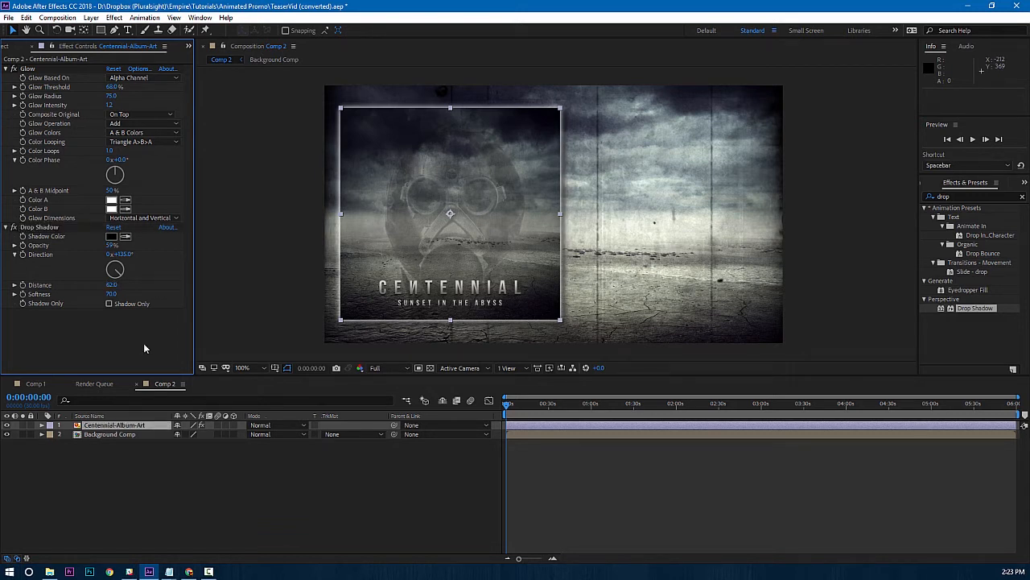
{"action": "left_click", "coordinate": [404, 481]}
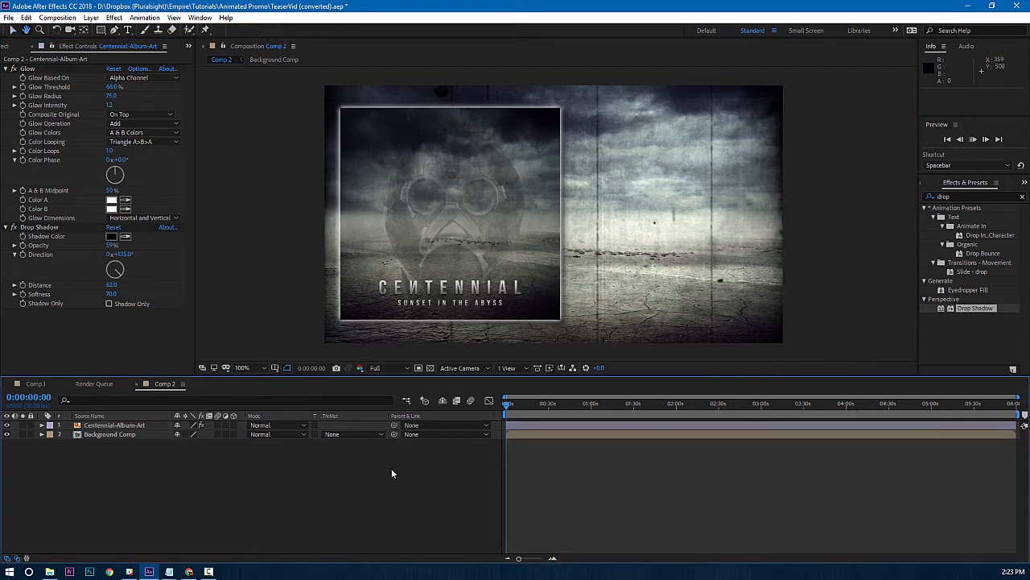
{"action": "key", "text": "space"}
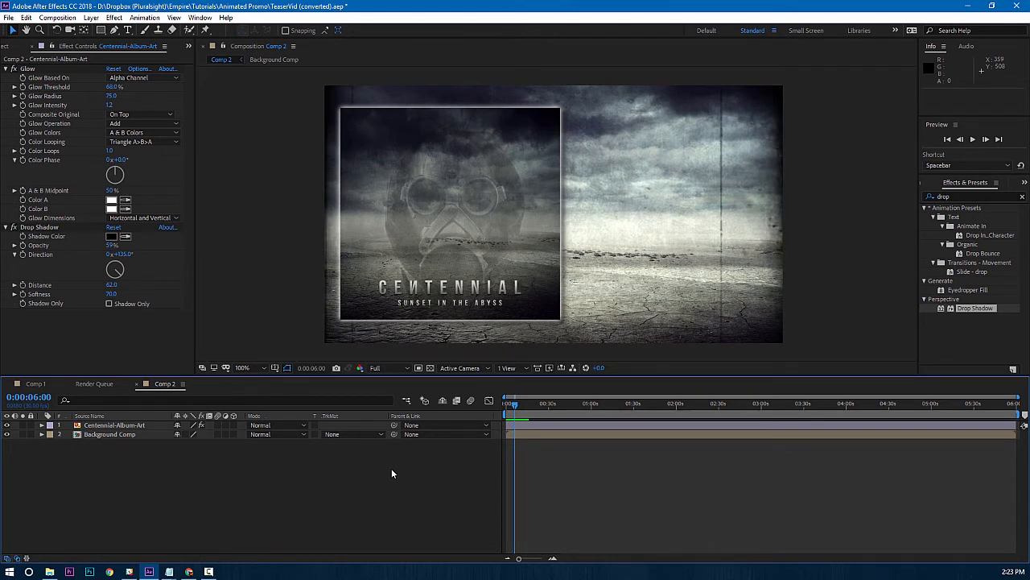
Add the white Bebas Neue text "You are listening to" over the background beside the album art.
{"action": "left_click", "coordinate": [127, 31]}
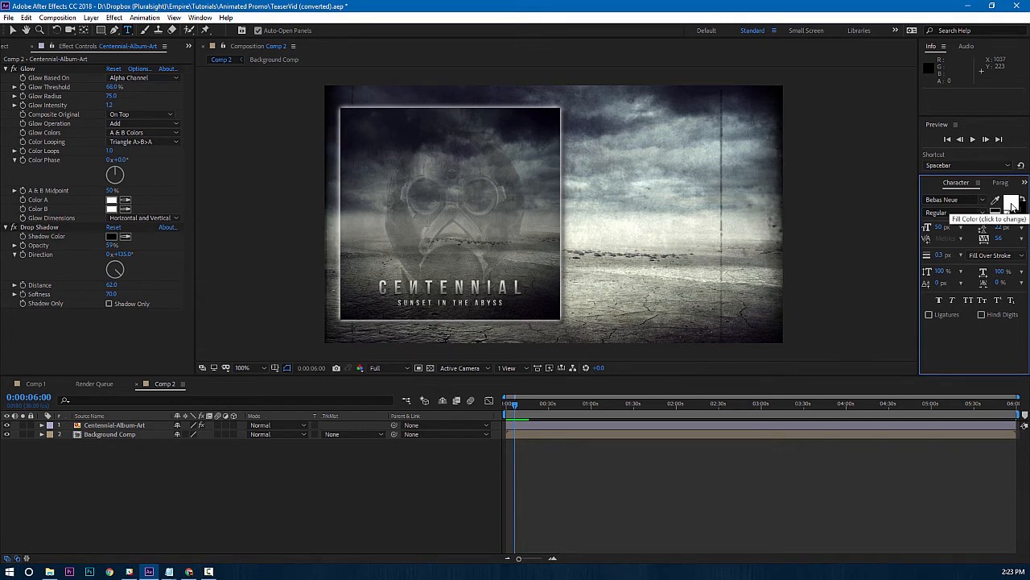
{"action": "left_click", "coordinate": [665, 156]}
{"action": "type", "text": "You are listening to"}
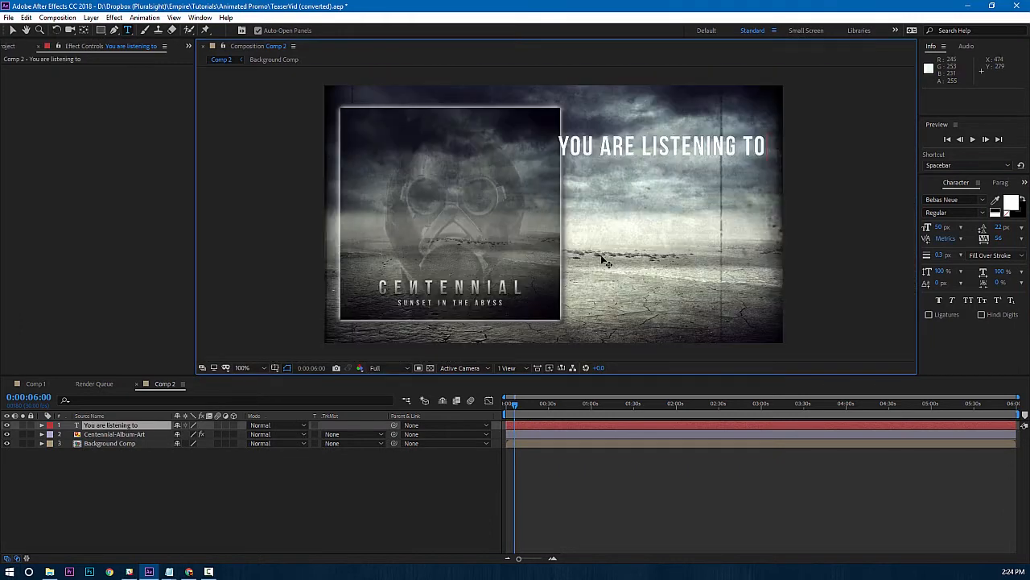
{"action": "left_click", "coordinate": [301, 521]}
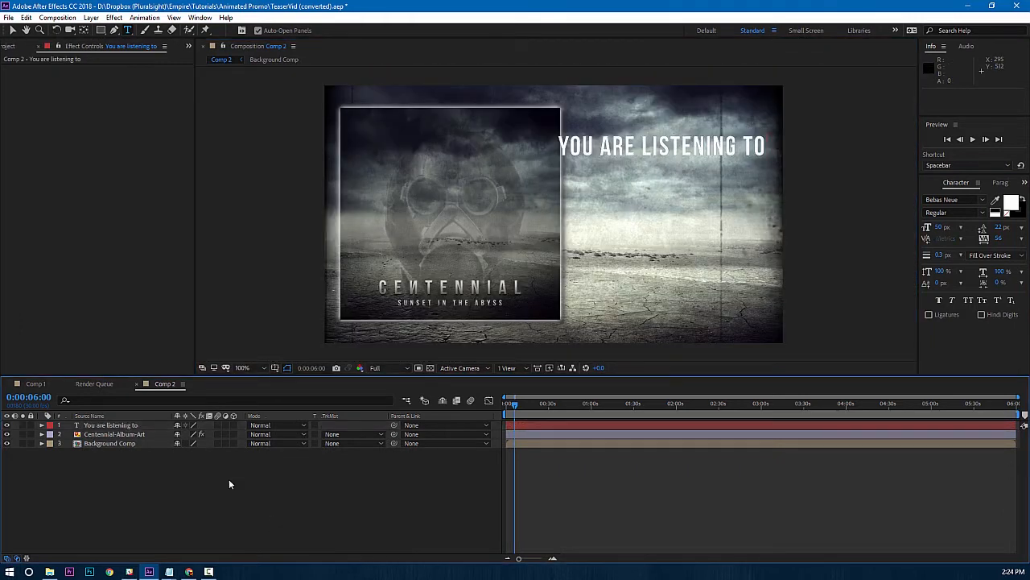
Scale the "You are listening to" text layer to 76% and move it to about 662, 166.
{"action": "left_click", "coordinate": [121, 426]}
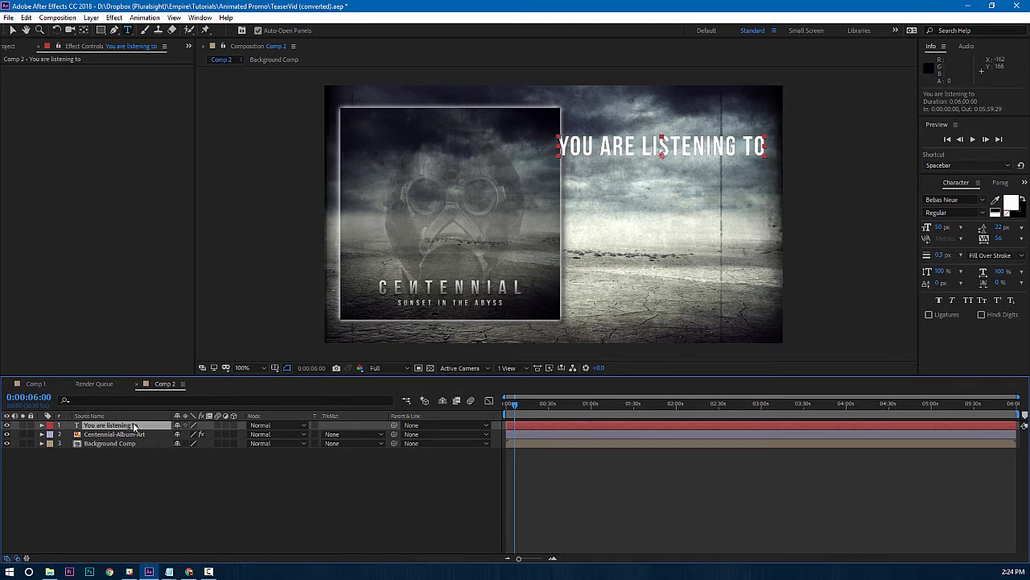
{"action": "key", "text": "s"}
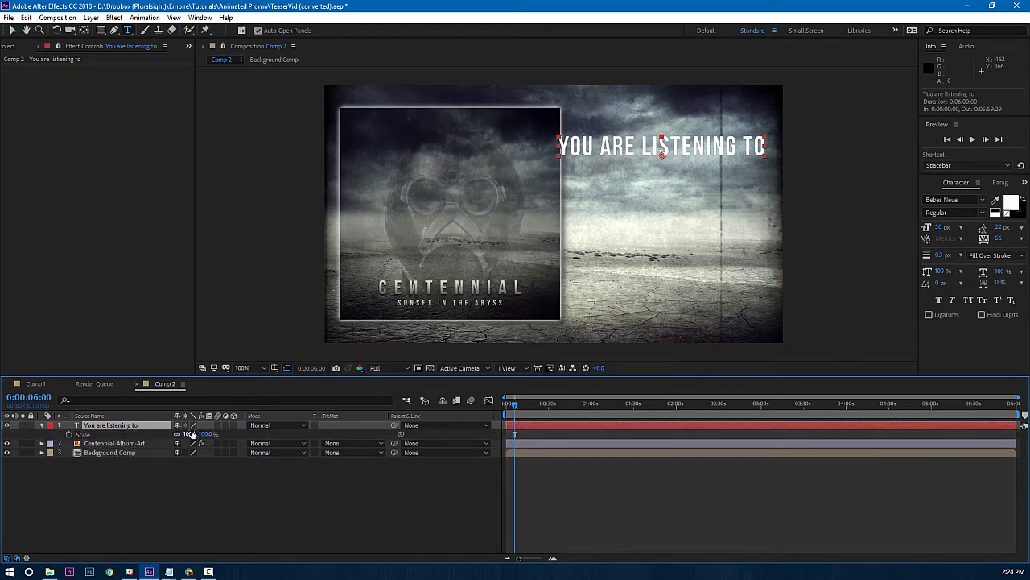
{"action": "left_click_drag", "start_coordinate": [197, 434], "coordinate": [184, 434]}
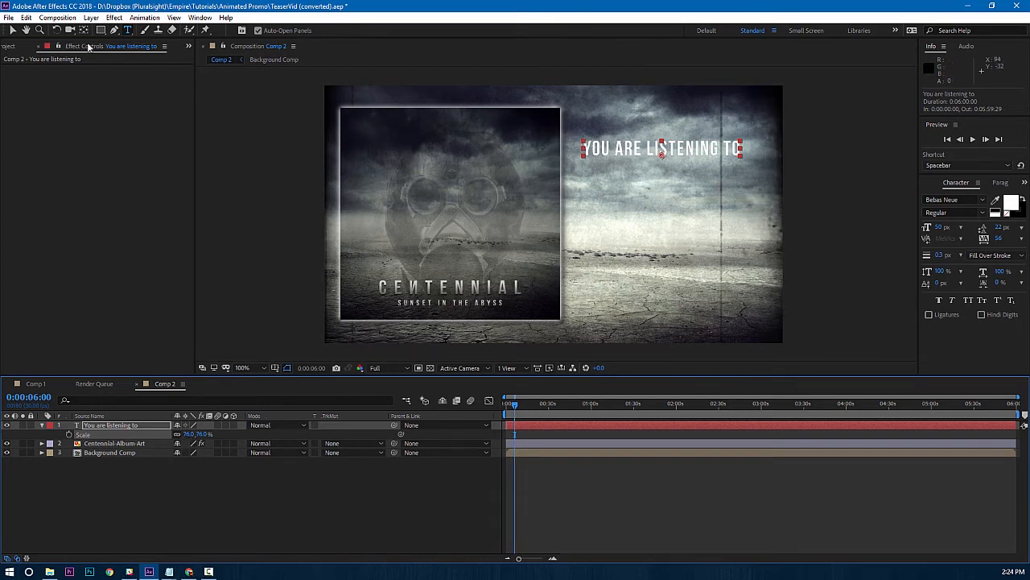
{"action": "left_click", "coordinate": [12, 29]}
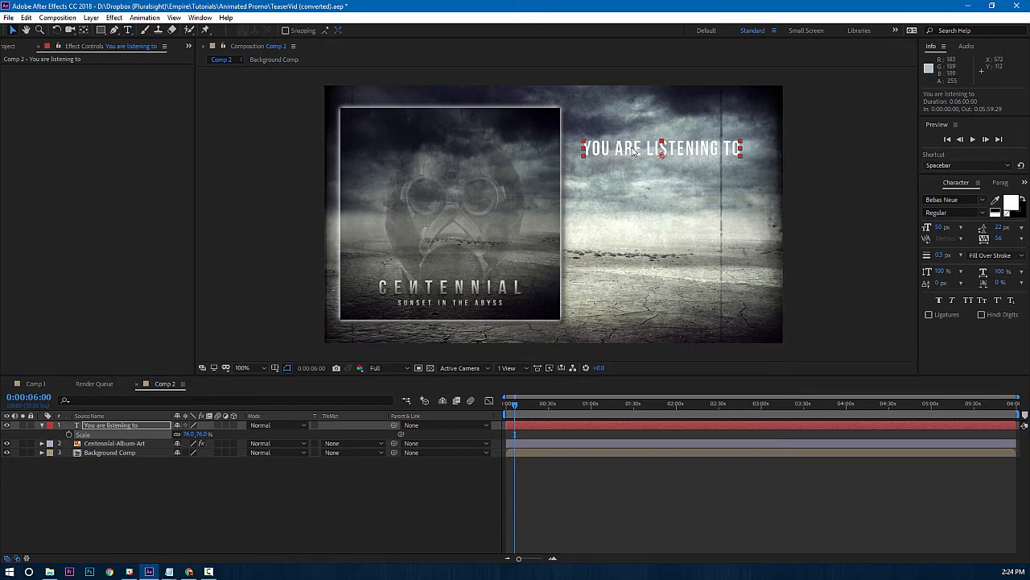
{"action": "left_click_drag", "start_coordinate": [636, 151], "coordinate": [652, 171]}
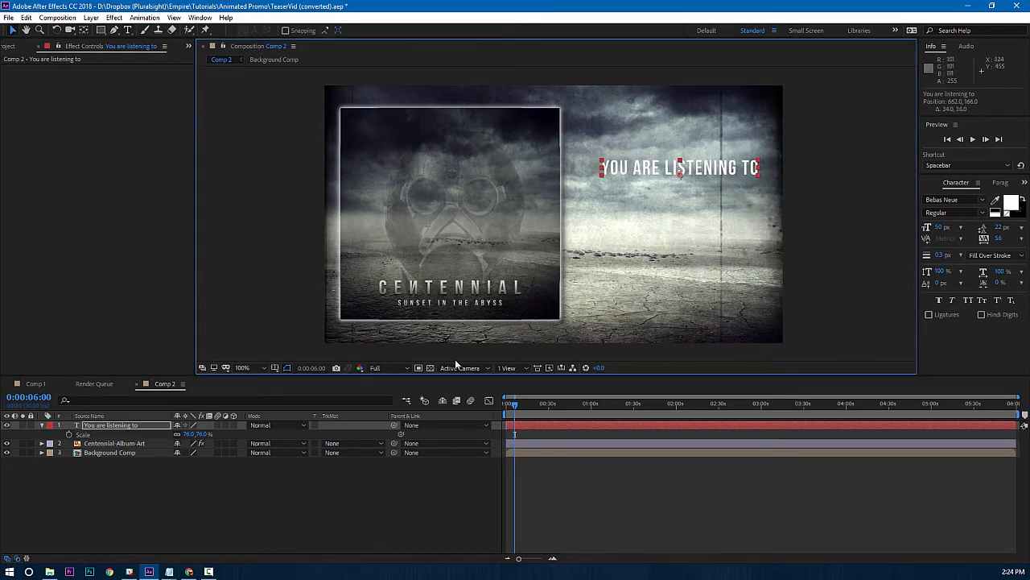
Shift the "You are listening to" text to about 650, 169 using temporary Title/Action Safe guides, and hide the guides again.
{"action": "left_click", "coordinate": [274, 368]}
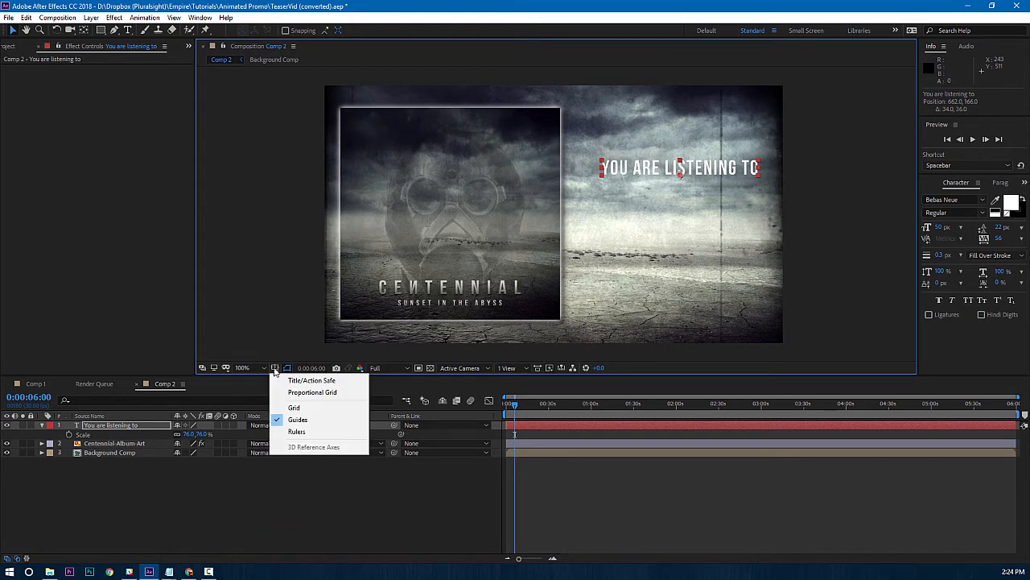
{"action": "left_click", "coordinate": [269, 382]}
{"action": "left_click_drag", "start_coordinate": [703, 168], "coordinate": [694, 170]}
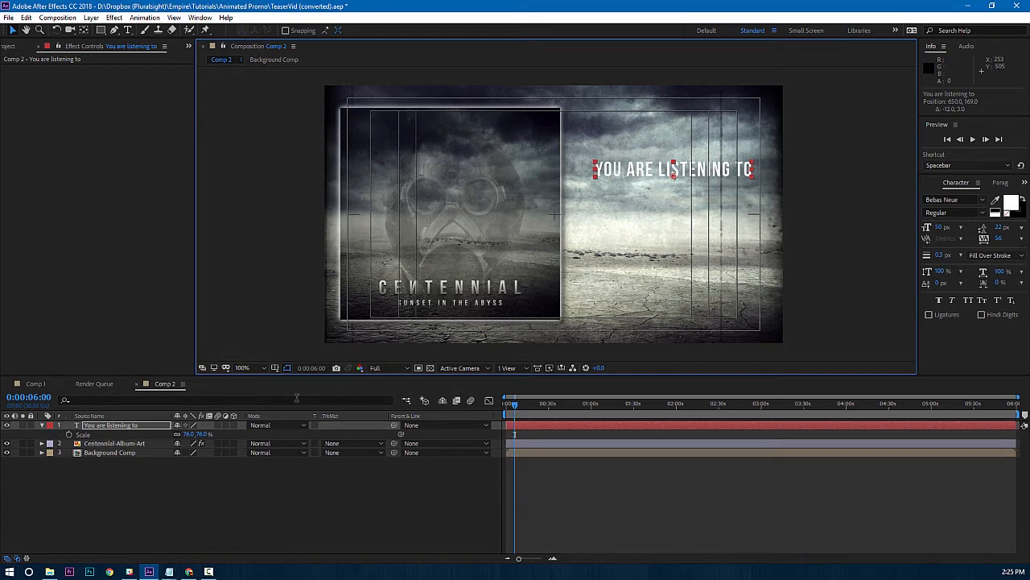
{"action": "left_click", "coordinate": [323, 515]}
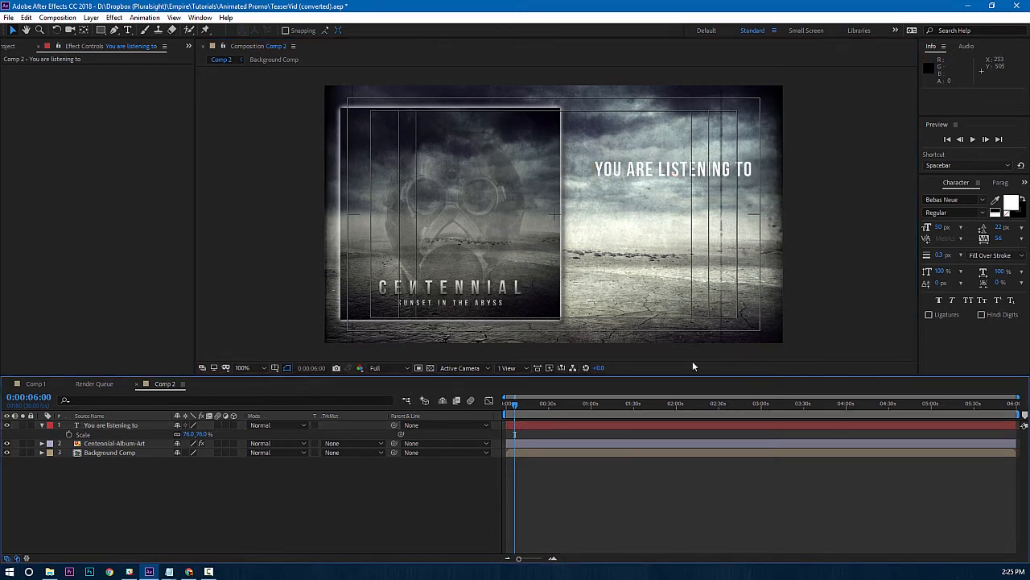
{"action": "left_click", "coordinate": [275, 368]}
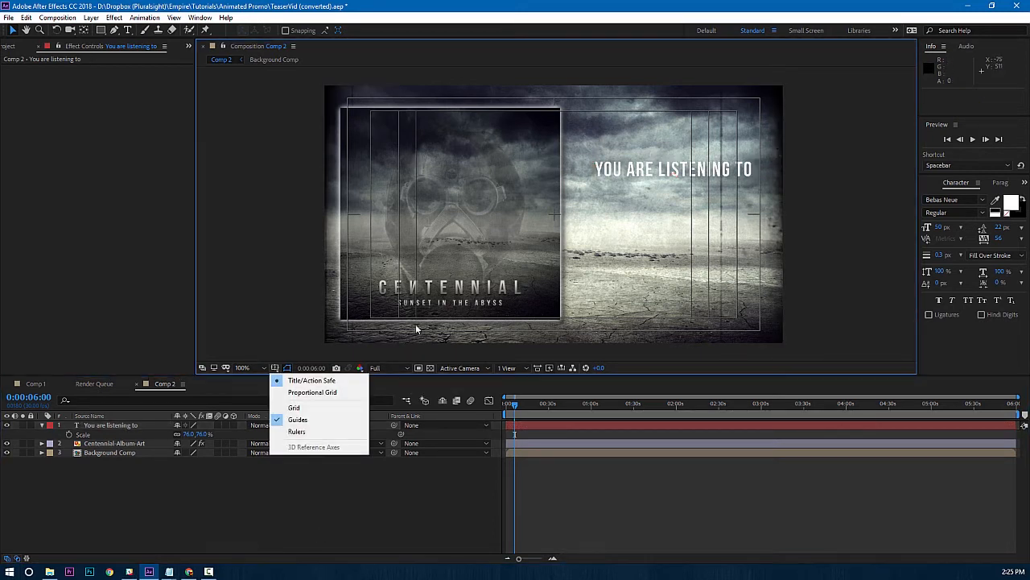
{"action": "left_click", "coordinate": [282, 380]}
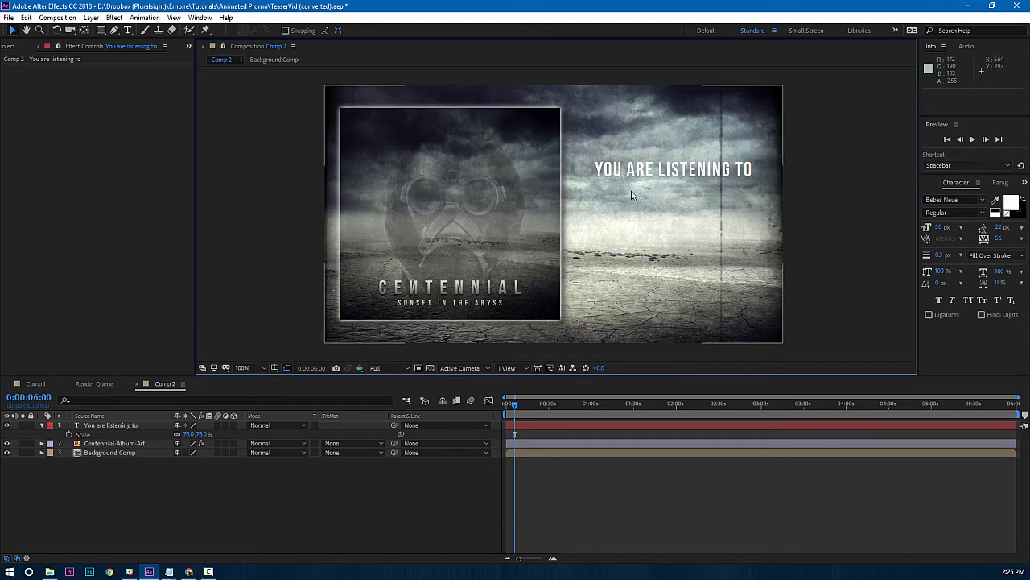
Add a separate text layer reading "PARABALOID" near the "You are listening to" line.
{"action": "left_click", "coordinate": [127, 29]}
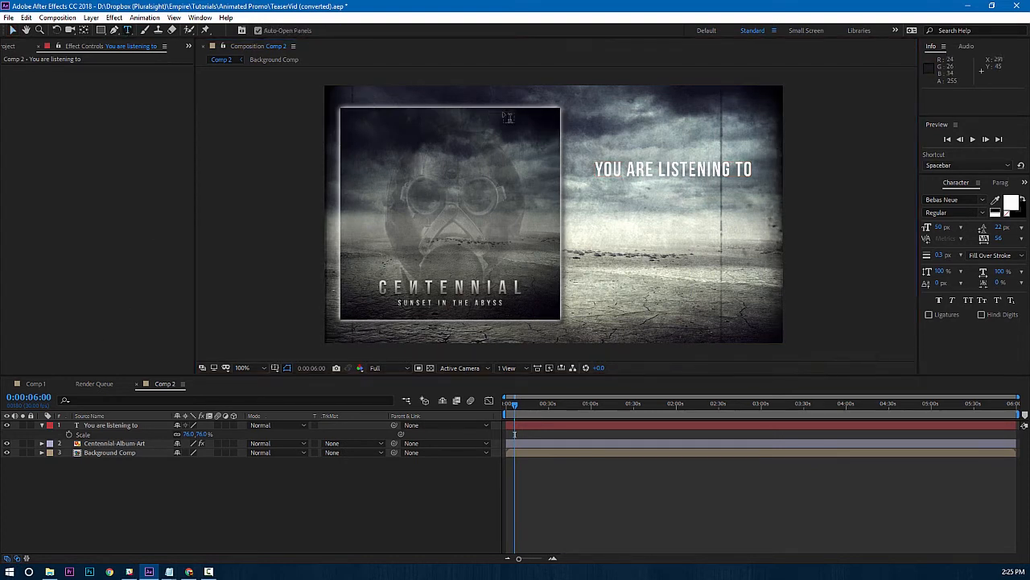
{"action": "left_click", "coordinate": [669, 195]}
{"action": "type", "text": "PARABALOID"}
{"action": "key", "text": "Escape"}
{"action": "key", "text": "v"}
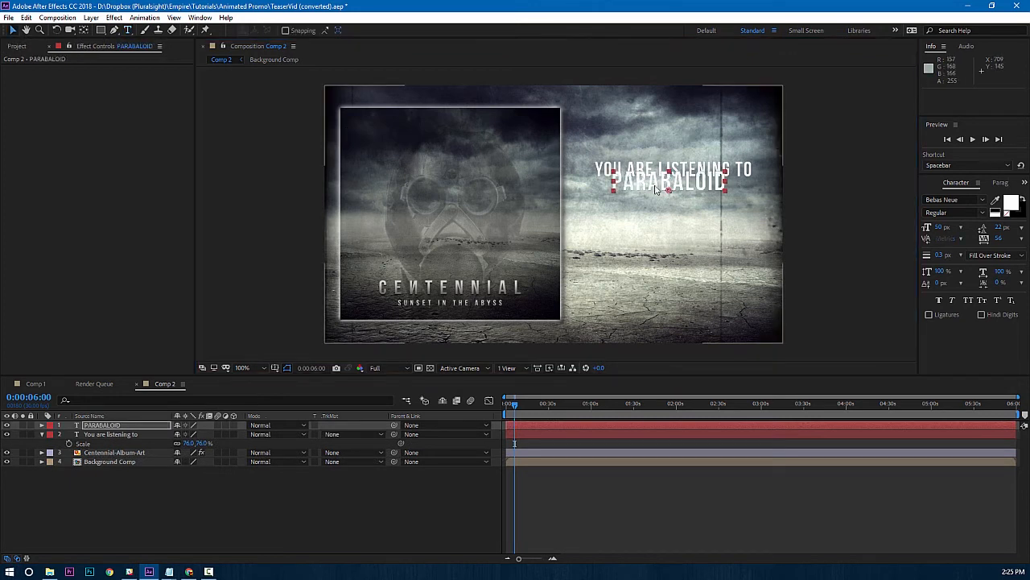
Place PARABALOID at about 653, 214 beneath the first text line and stretch it to about that line's width.
{"action": "left_click_drag", "start_coordinate": [650, 188], "coordinate": [658, 199]}
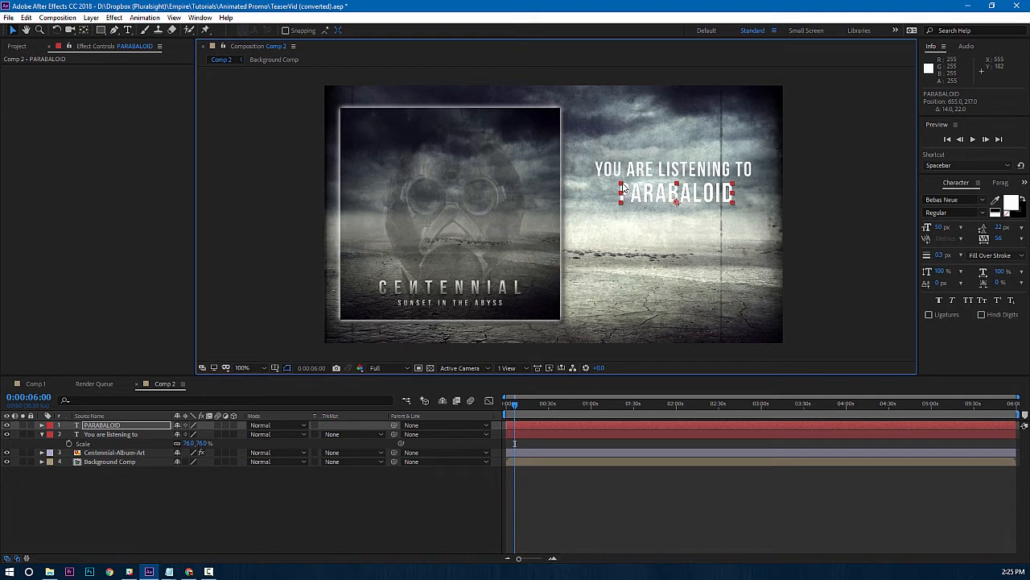
{"action": "mouse_move", "coordinate": [622, 187]}
{"action": "left_mouse_down"}
{"action": "mouse_move", "coordinate": [603, 186]}
{"action": "mouse_move", "coordinate": [635, 192]}
{"action": "mouse_move", "coordinate": [597, 183]}
{"action": "mouse_move", "coordinate": [639, 190]}
{"action": "left_mouse_up"}
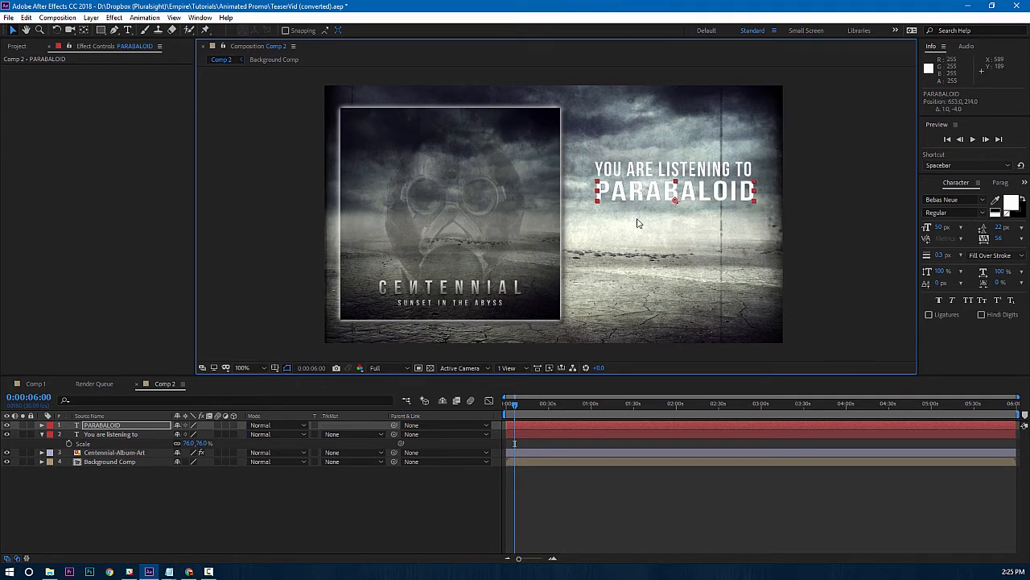
{"action": "left_click", "coordinate": [711, 162]}
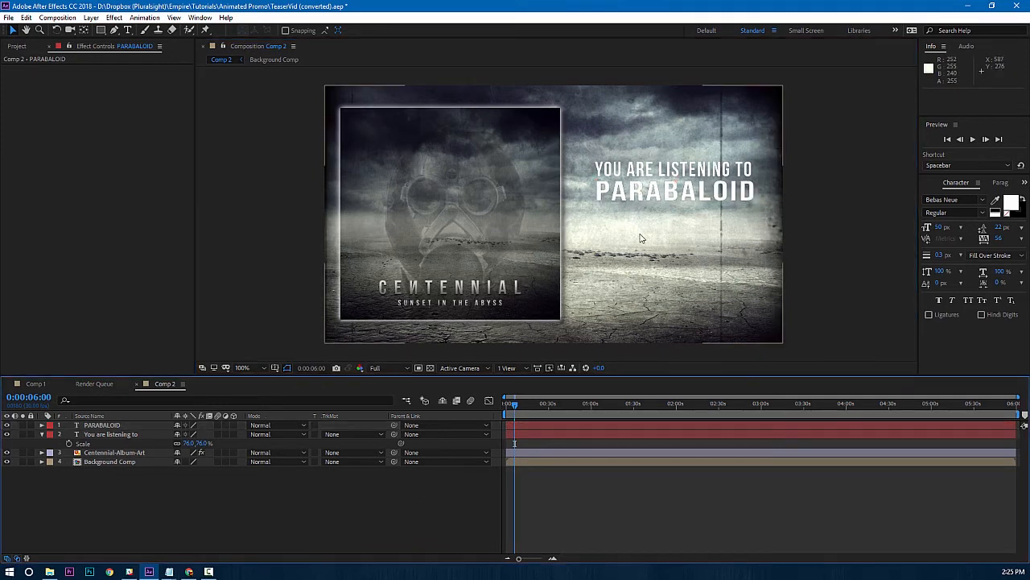
Add the text lines "FROM THE ALBUM" and "SUNSET IN THE ABYSS" stacked beneath PARABALOID.
{"action": "left_click", "coordinate": [126, 30]}
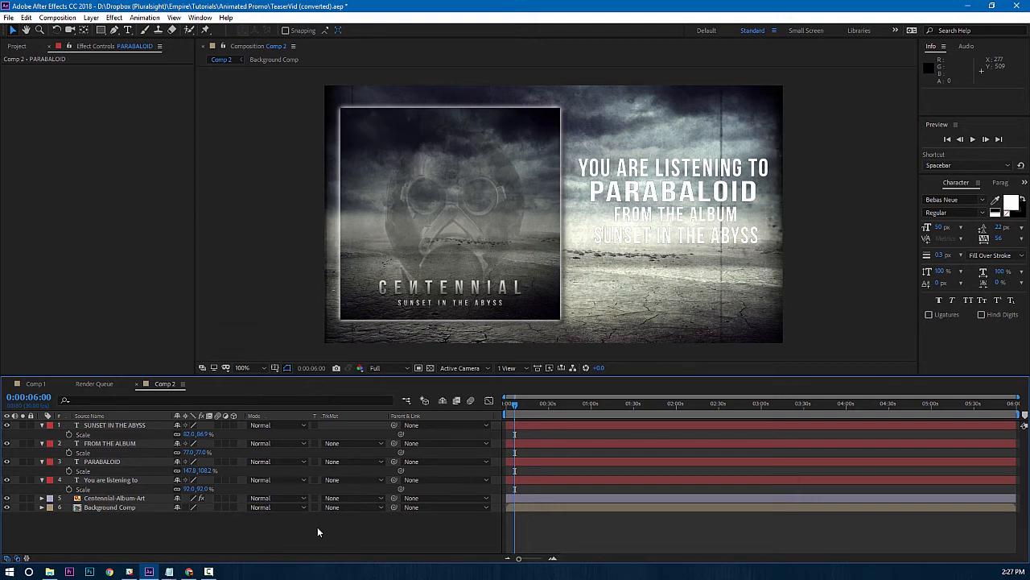
Scale the SUNSET IN THE ABYSS text uniformly to 86.9% and position it at about 657, 294.
{"action": "left_click", "coordinate": [127, 426]}
{"action": "left_click", "coordinate": [127, 424]}
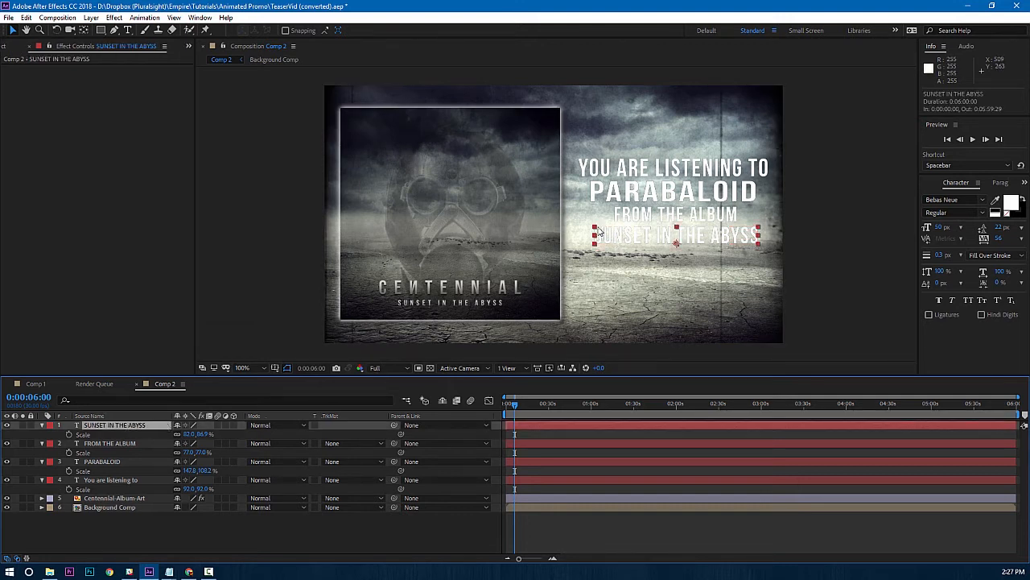
{"action": "left_click_drag", "start_coordinate": [598, 231], "coordinate": [628, 238]}
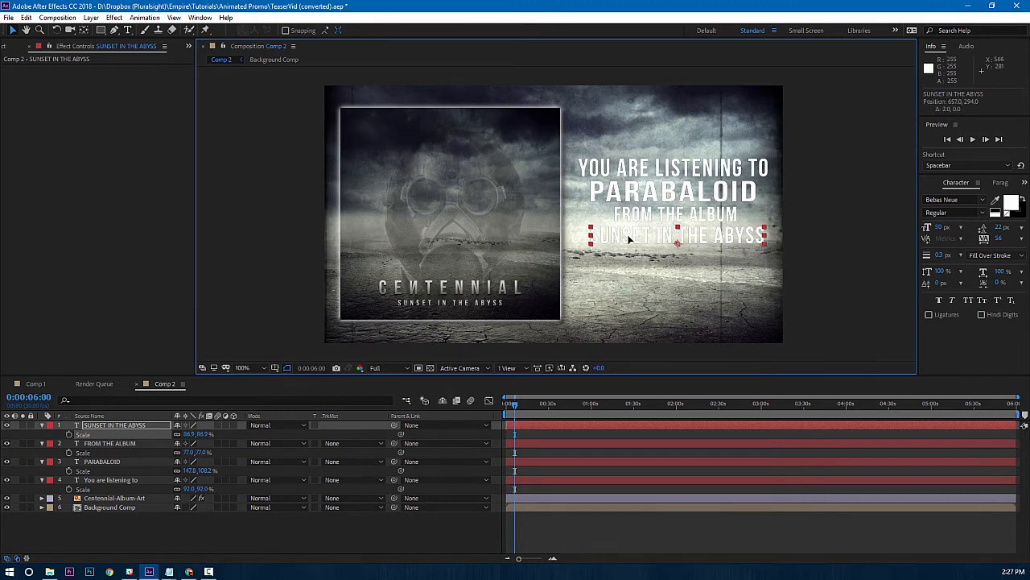
Recolour the PARABALOID text's fill to the grey hex value ACB1A8.
{"action": "left_click", "coordinate": [662, 191]}
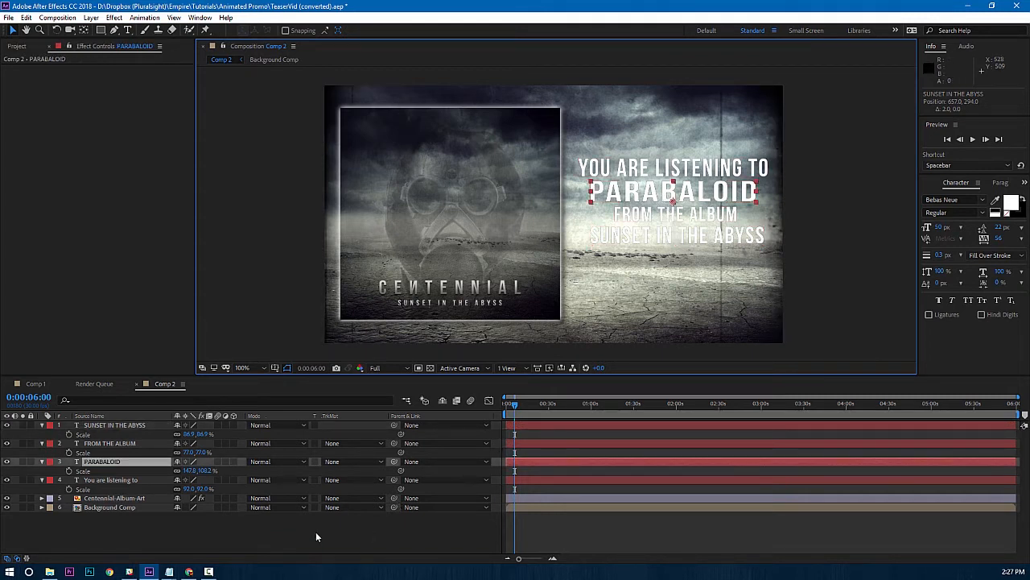
{"action": "left_click", "coordinate": [261, 532]}
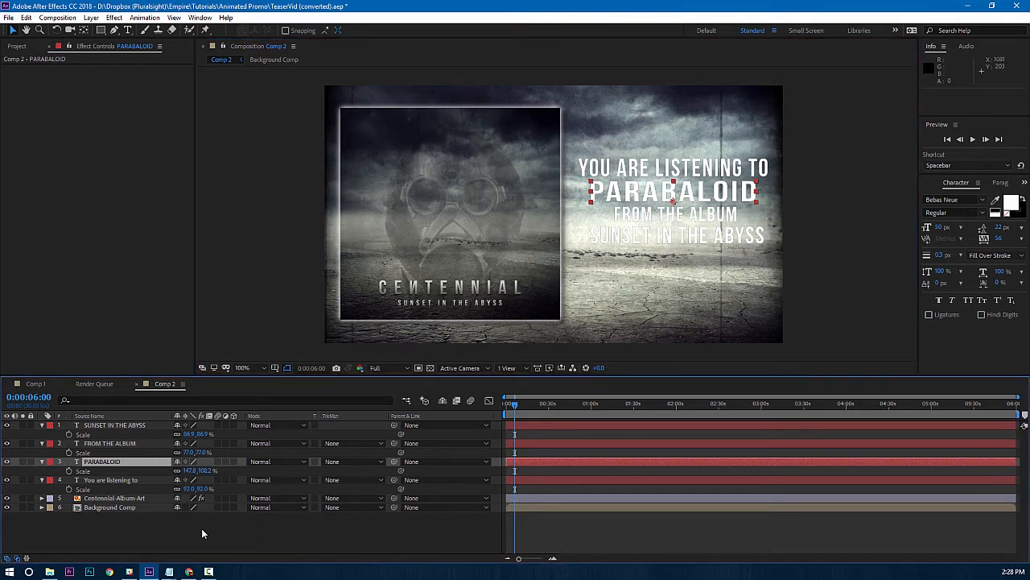
{"action": "left_click", "coordinate": [127, 30]}
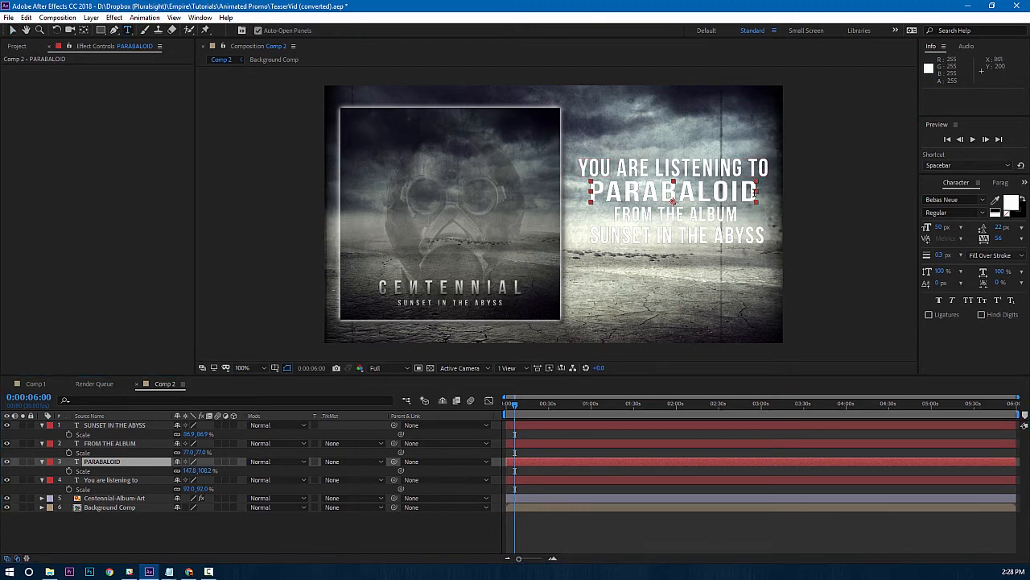
{"action": "left_click_drag", "start_coordinate": [755, 191], "coordinate": [597, 189]}
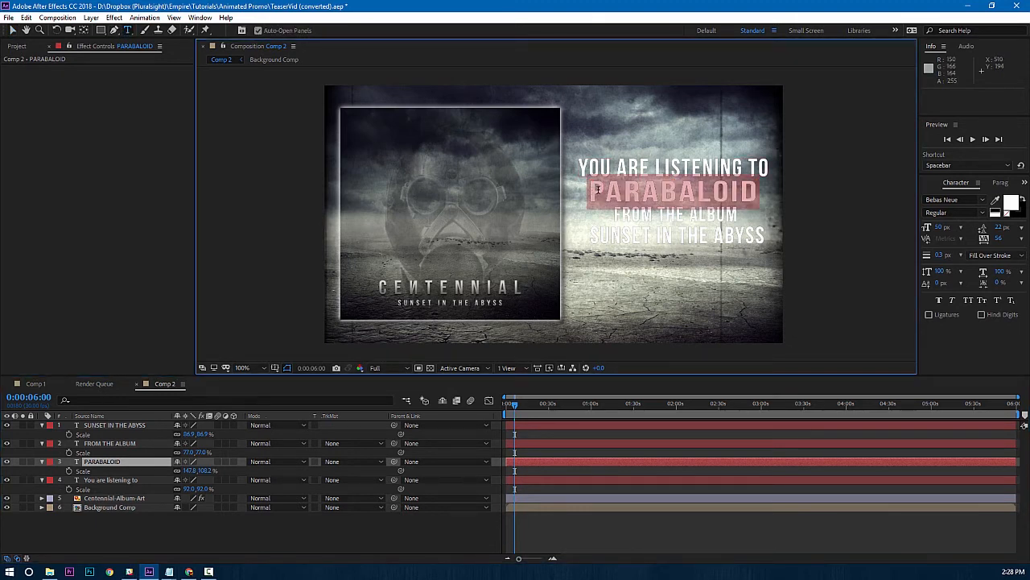
{"action": "left_click", "coordinate": [1012, 205]}
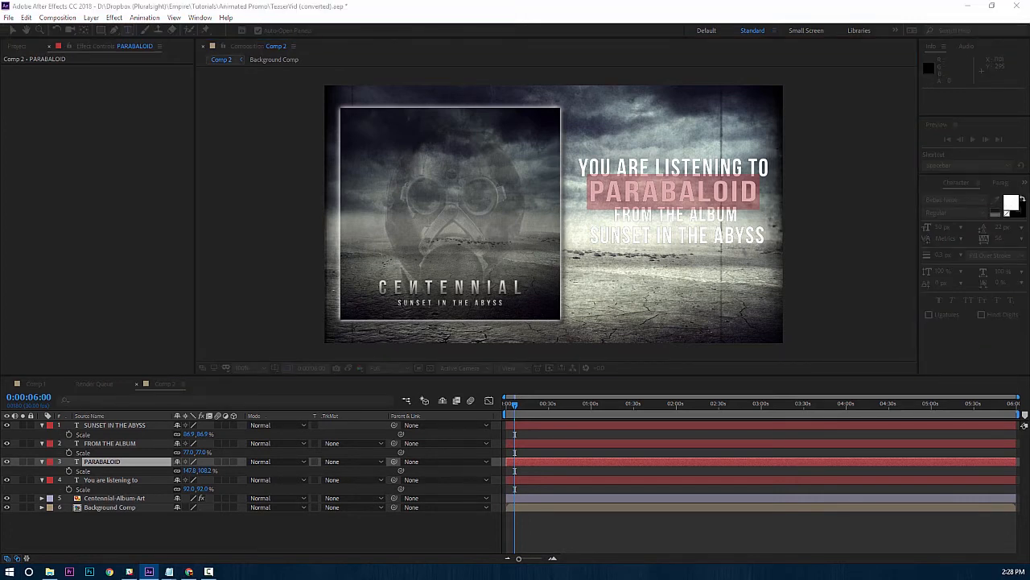
{"action": "left_click_drag", "start_coordinate": [416, 227], "coordinate": [405, 223]}
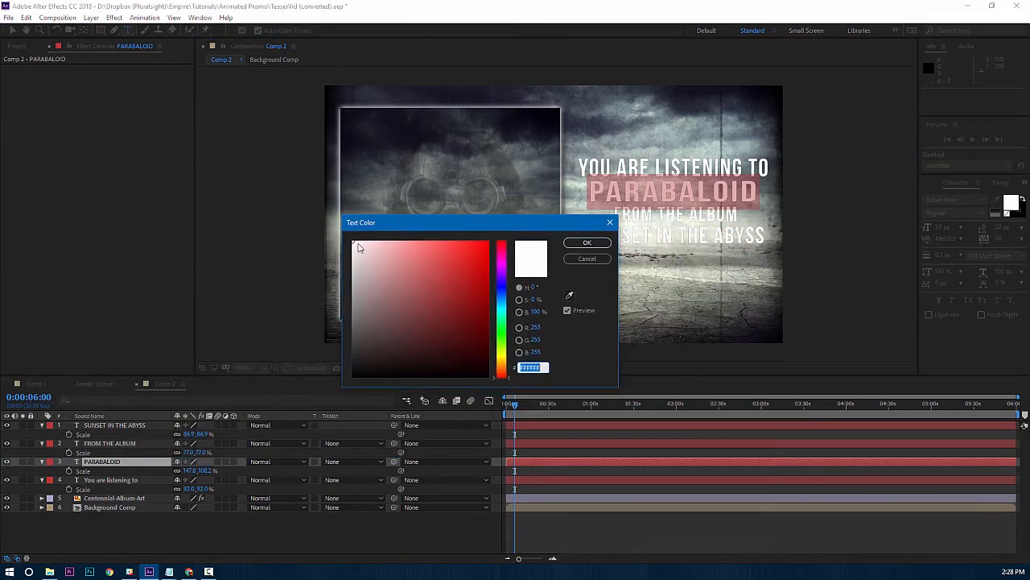
{"action": "left_click", "coordinate": [554, 369]}
{"action": "left_click", "coordinate": [520, 368]}
{"action": "type", "text": "ACB"}
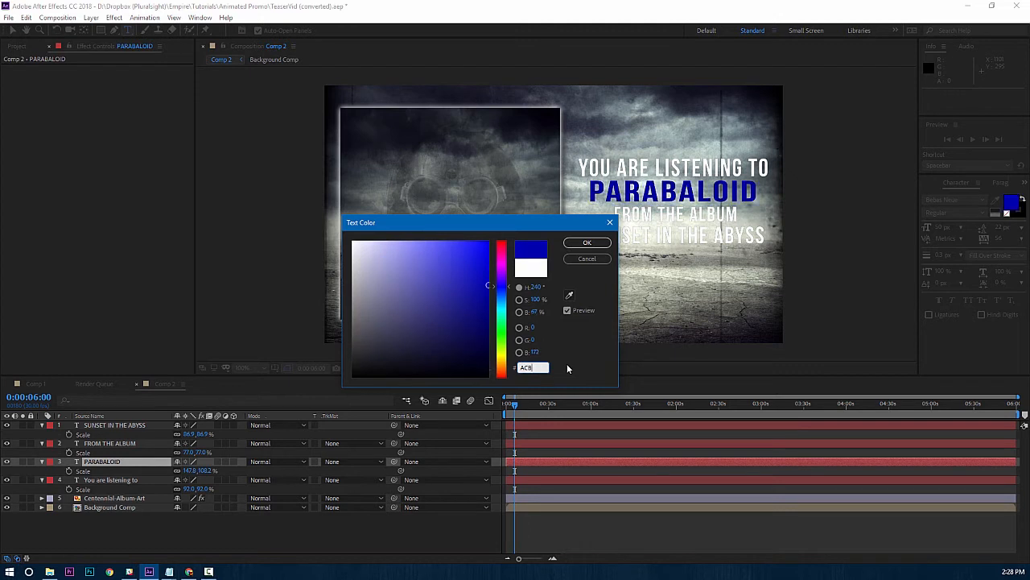
{"action": "key", "text": "Tab"}
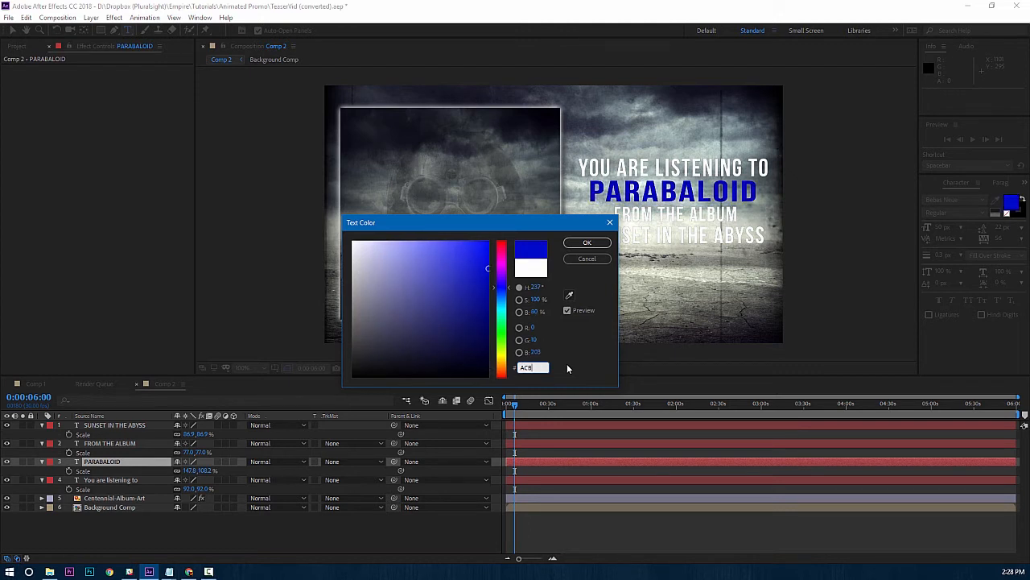
{"action": "type", "text": "1A8"}
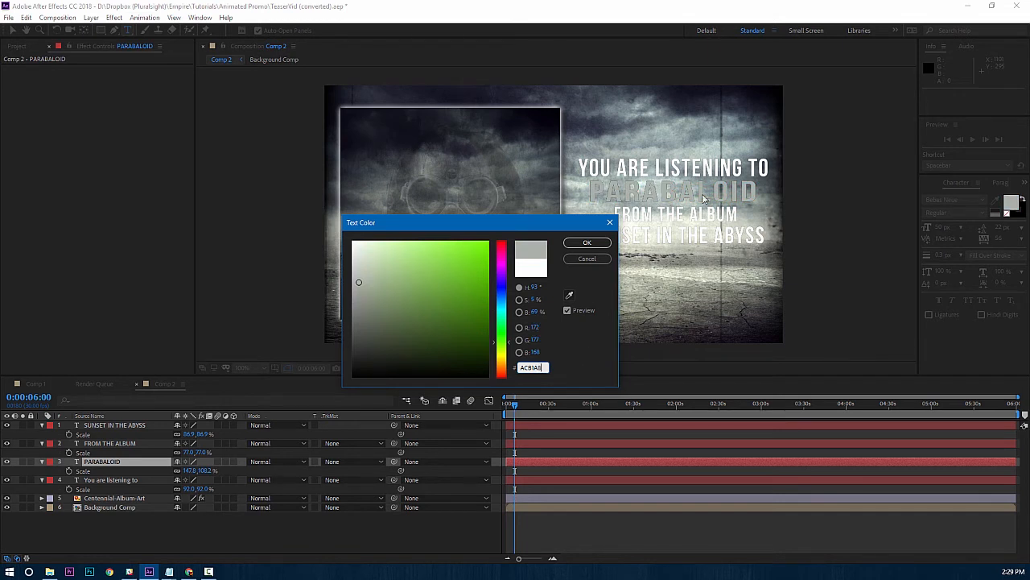
{"action": "left_click", "coordinate": [580, 243]}
{"action": "left_click", "coordinate": [382, 519]}
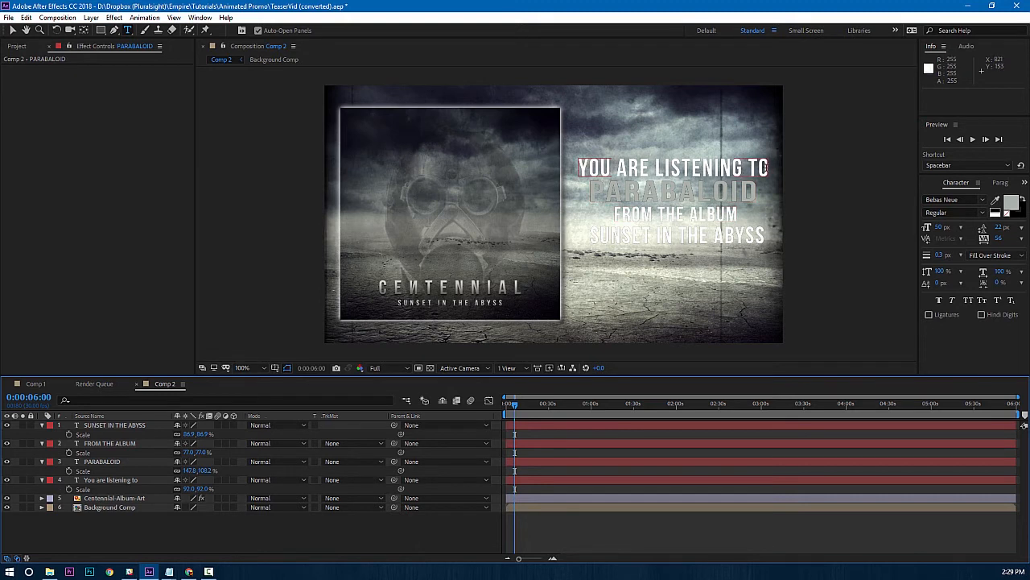
Give the "You are listening to" text a black stroke 2 px wide.
{"action": "left_click", "coordinate": [579, 165]}
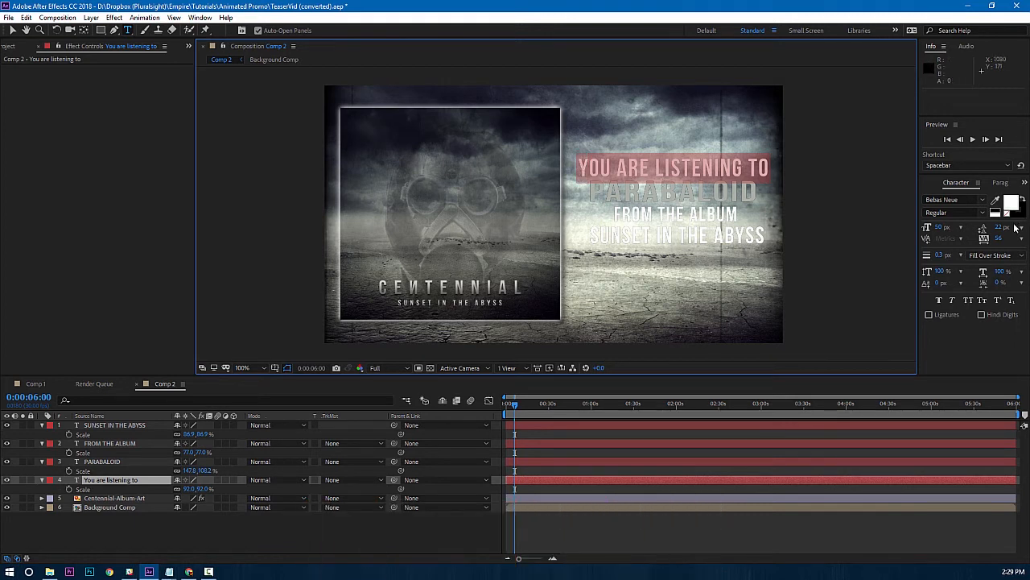
{"action": "left_click", "coordinate": [958, 255]}
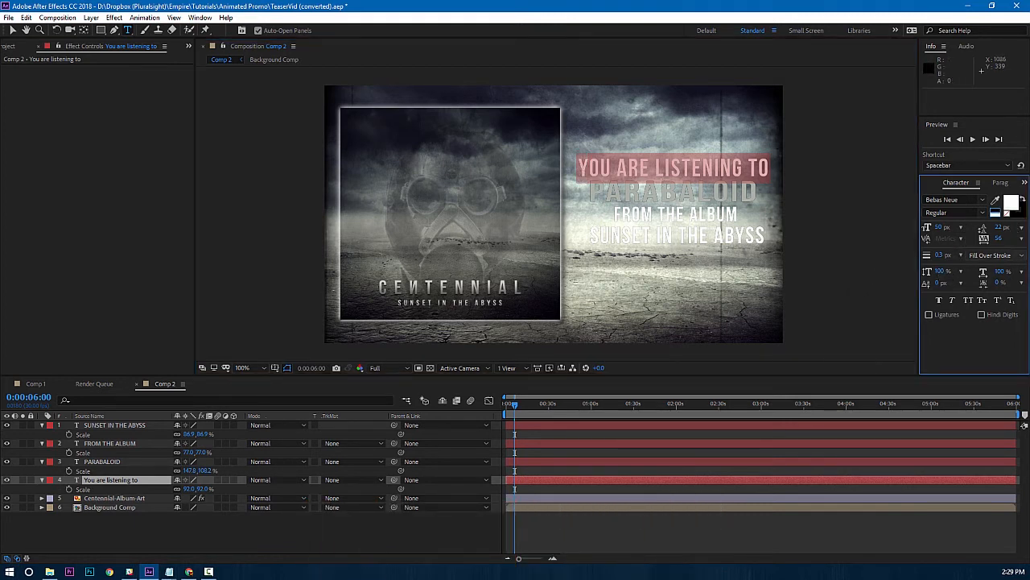
{"action": "left_click", "coordinate": [1019, 216]}
{"action": "left_click_drag", "start_coordinate": [939, 256], "coordinate": [942, 255]}
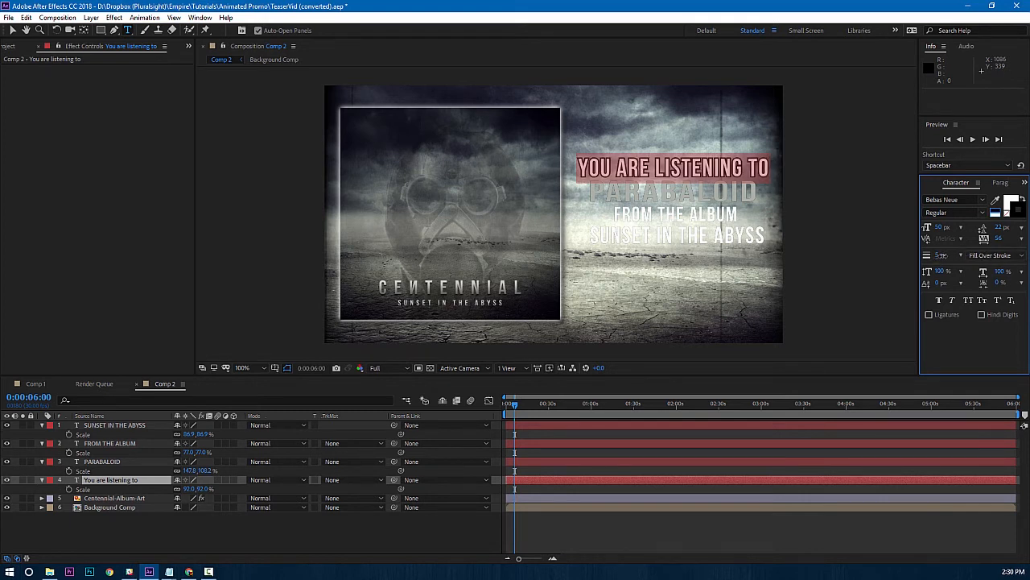
{"action": "left_click", "coordinate": [941, 255]}
{"action": "type", "text": "2"}
{"action": "key", "text": "Return"}
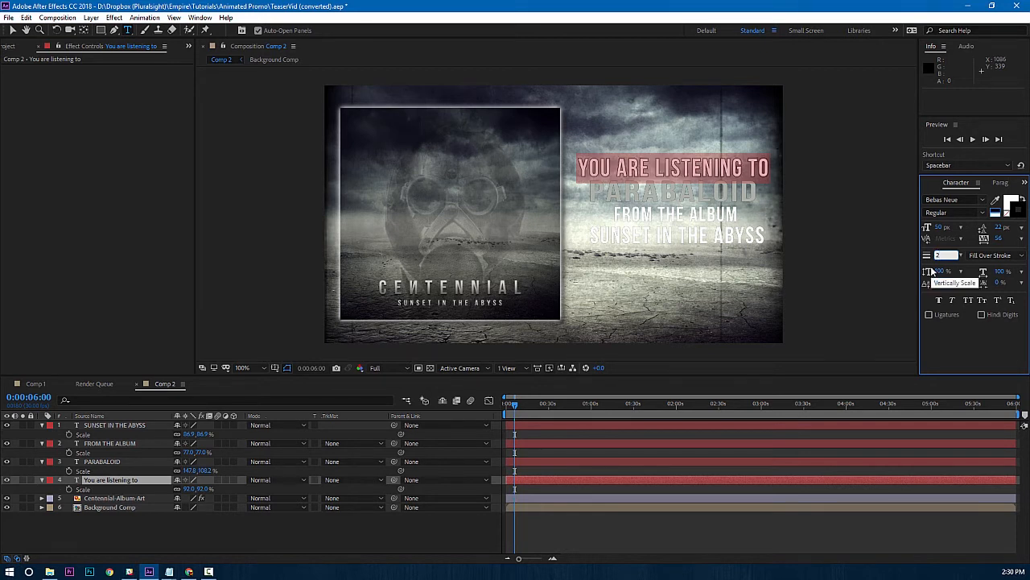
{"action": "left_click", "coordinate": [396, 535]}
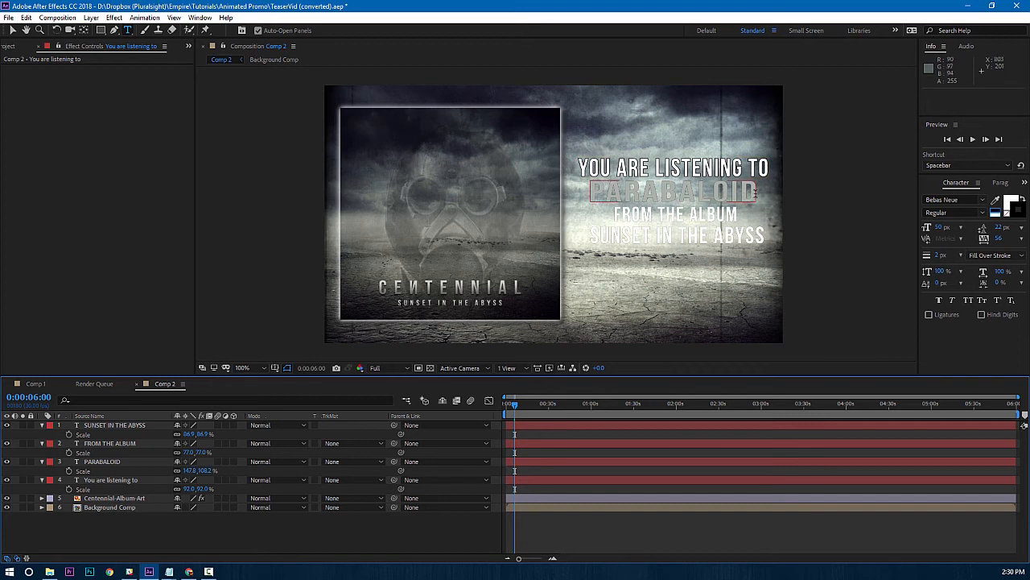
Apply the same 2 px black stroke to PARABALOID and the two text lines beneath it.
{"action": "left_click", "coordinate": [755, 194]}
{"action": "left_click_drag", "start_coordinate": [755, 193], "coordinate": [587, 191]}
{"action": "left_click", "coordinate": [940, 255]}
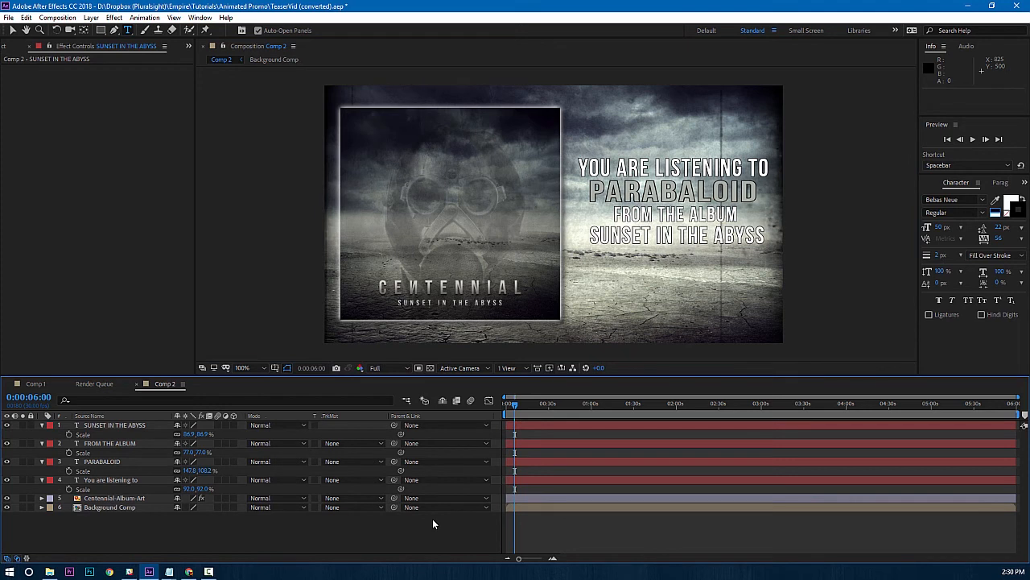
Apply the Drop Shadow effect to the "You are listening to" text layer.
{"action": "left_click", "coordinate": [1024, 183]}
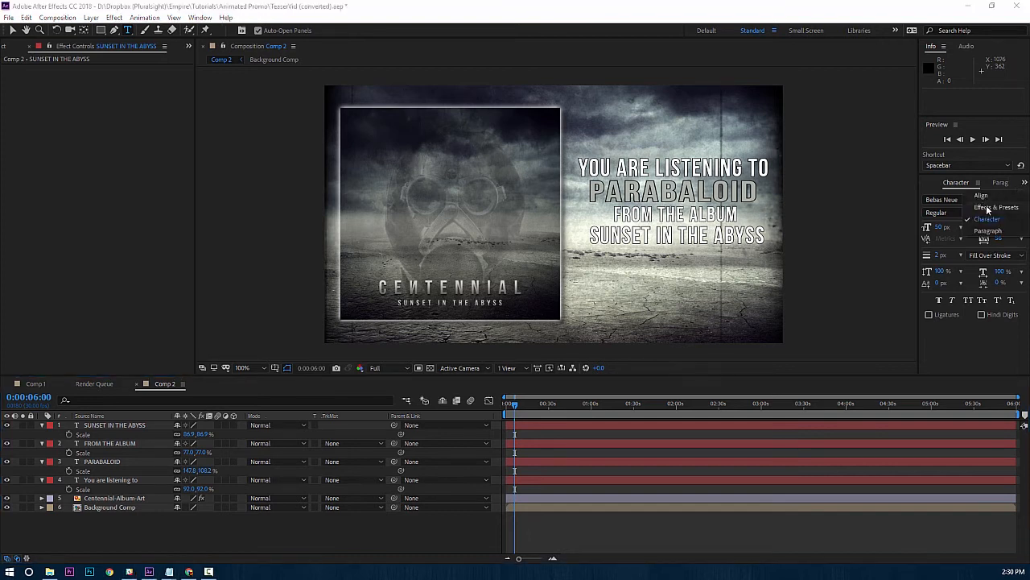
{"action": "left_click", "coordinate": [990, 206]}
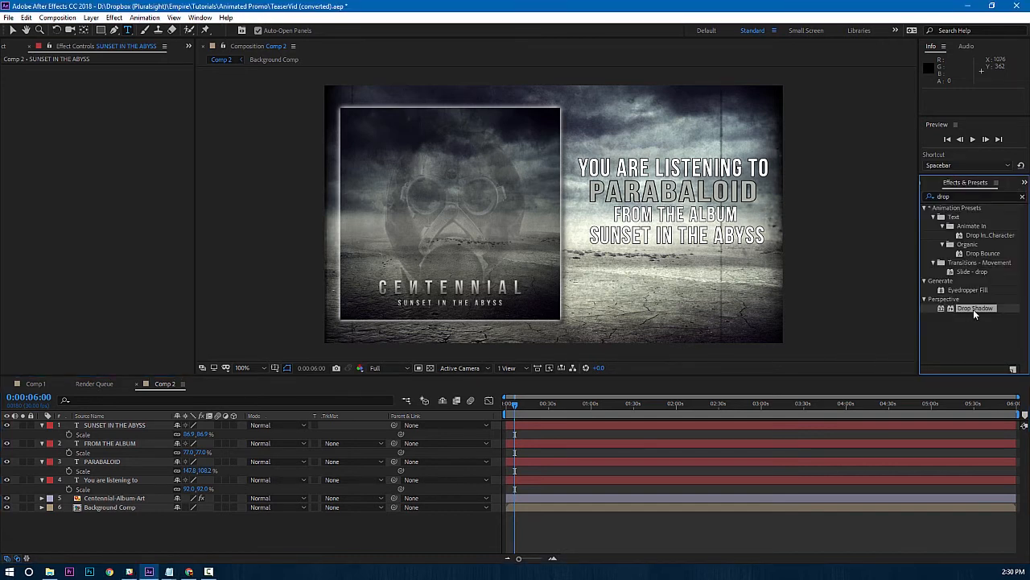
{"action": "left_click_drag", "start_coordinate": [973, 308], "coordinate": [637, 173]}
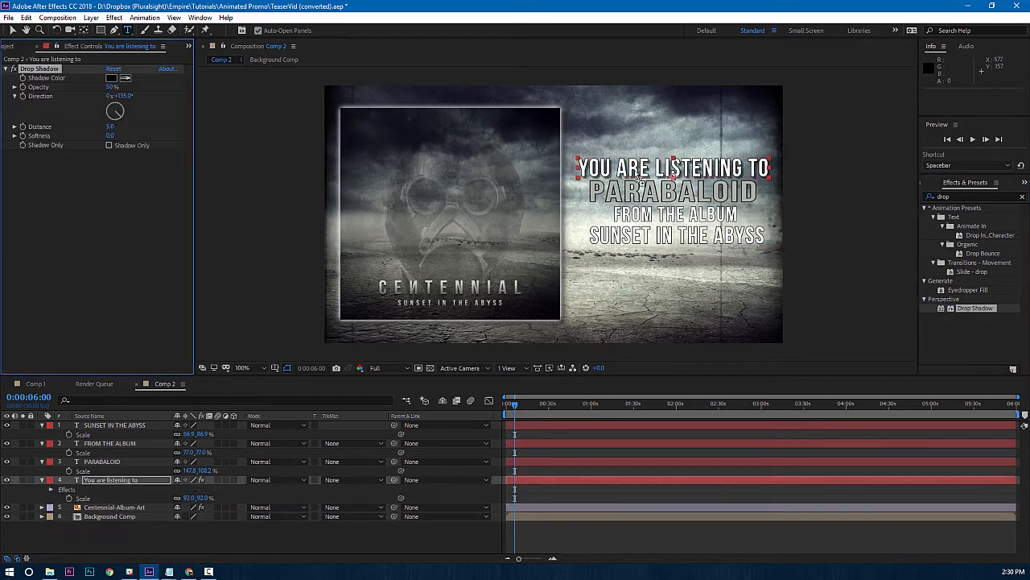
{"action": "key", "text": "v"}
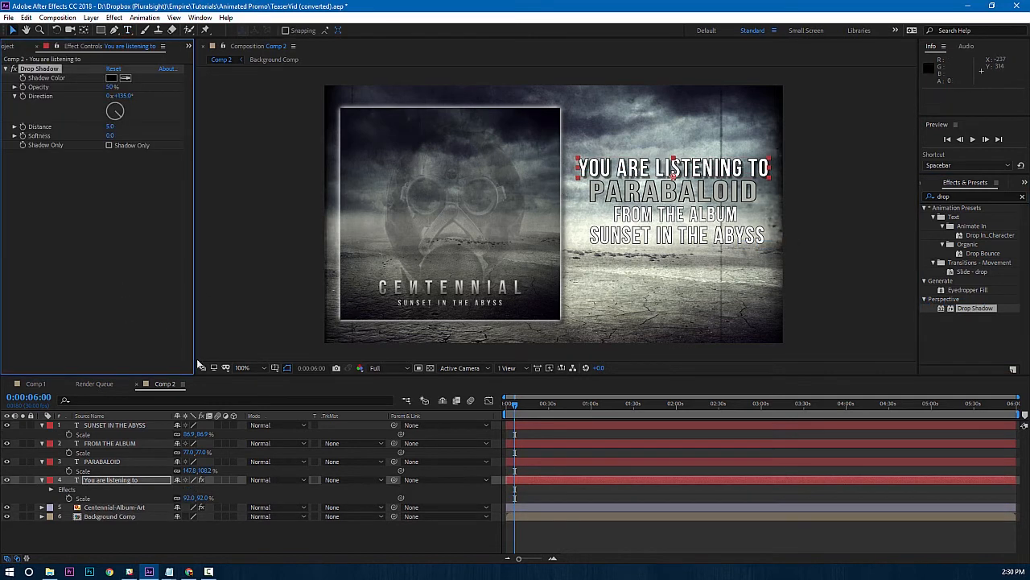
{"action": "left_click", "coordinate": [309, 535]}
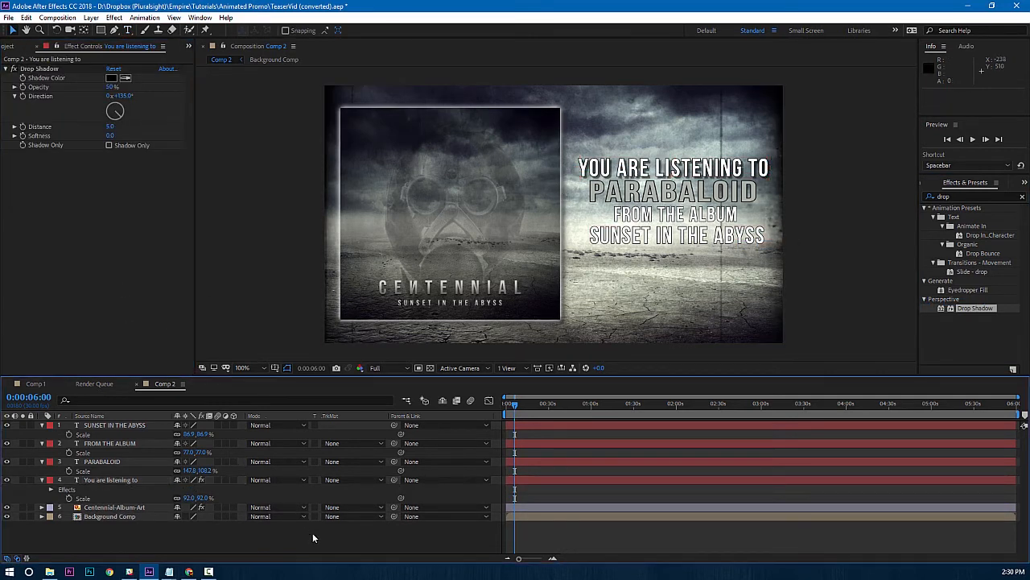
Set the drop shadow on "You are listening to" to 75% opacity, distance 3 and softness 6.
{"action": "left_click", "coordinate": [114, 87]}
{"action": "type", "text": "75"}
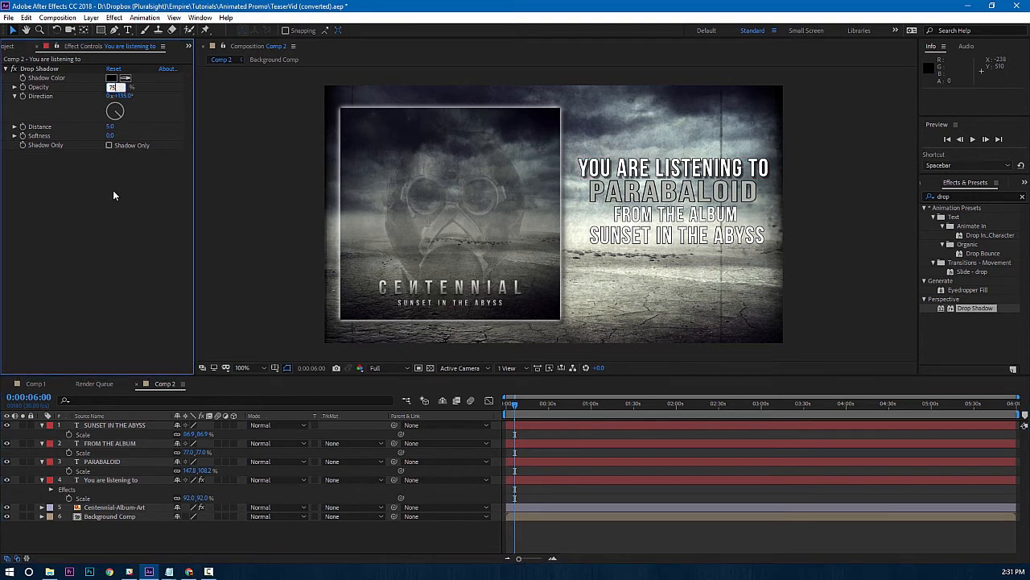
{"action": "key", "text": "Return"}
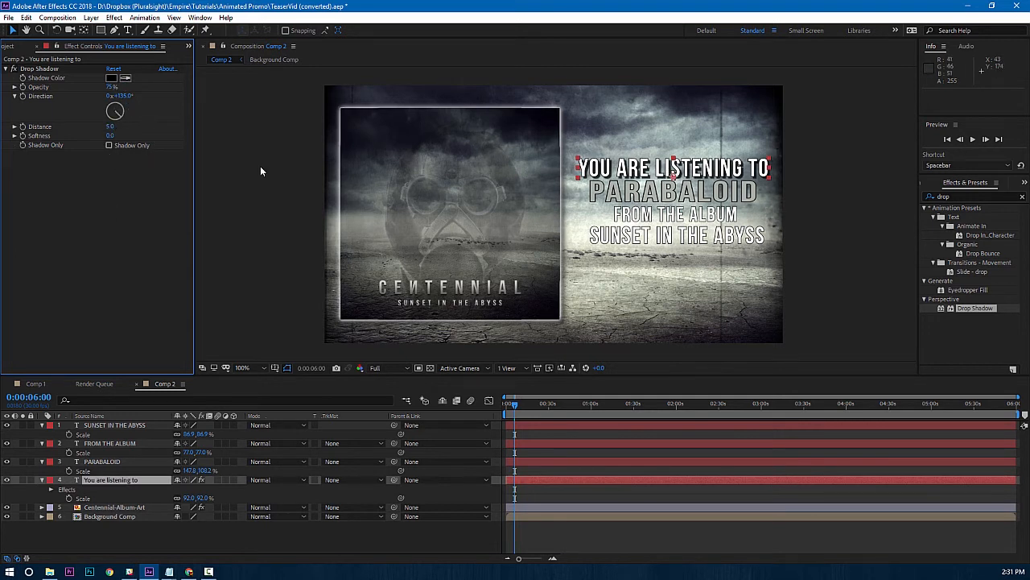
{"action": "left_click", "coordinate": [111, 126]}
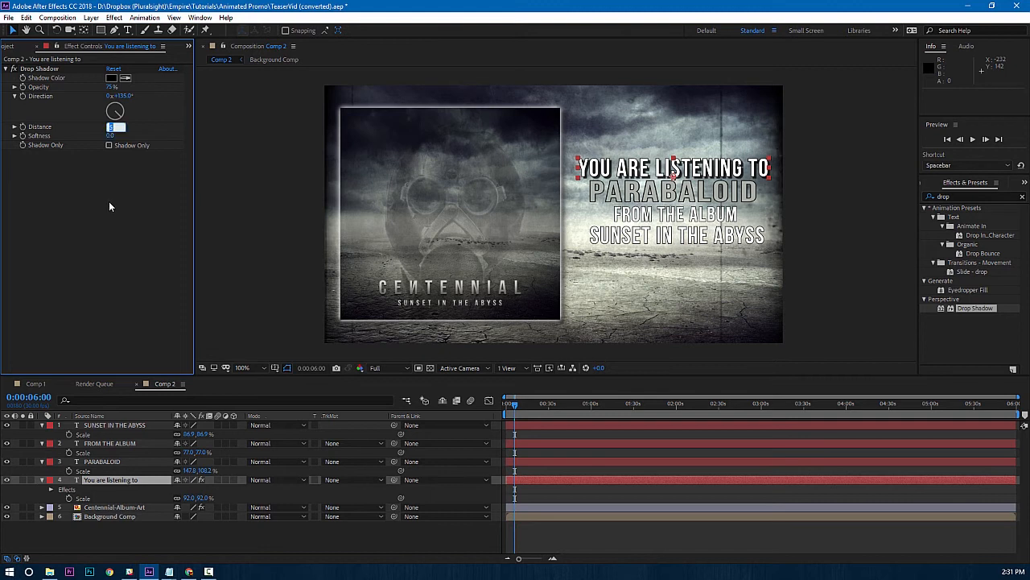
{"action": "type", "text": "3"}
{"action": "key", "text": "Return"}
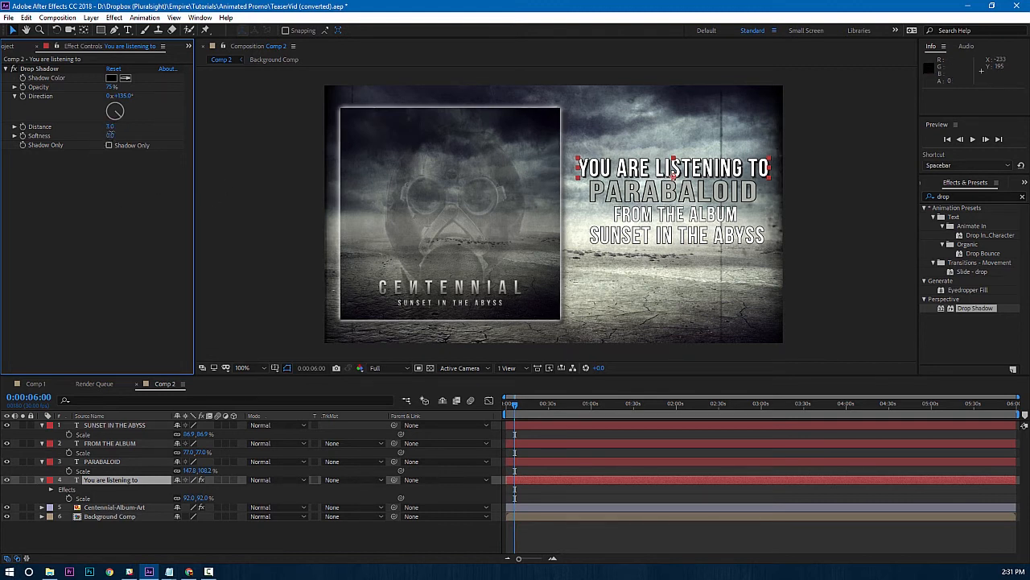
{"action": "type", "text": "6"}
{"action": "key", "text": "Return"}
{"action": "left_click", "coordinate": [390, 539]}
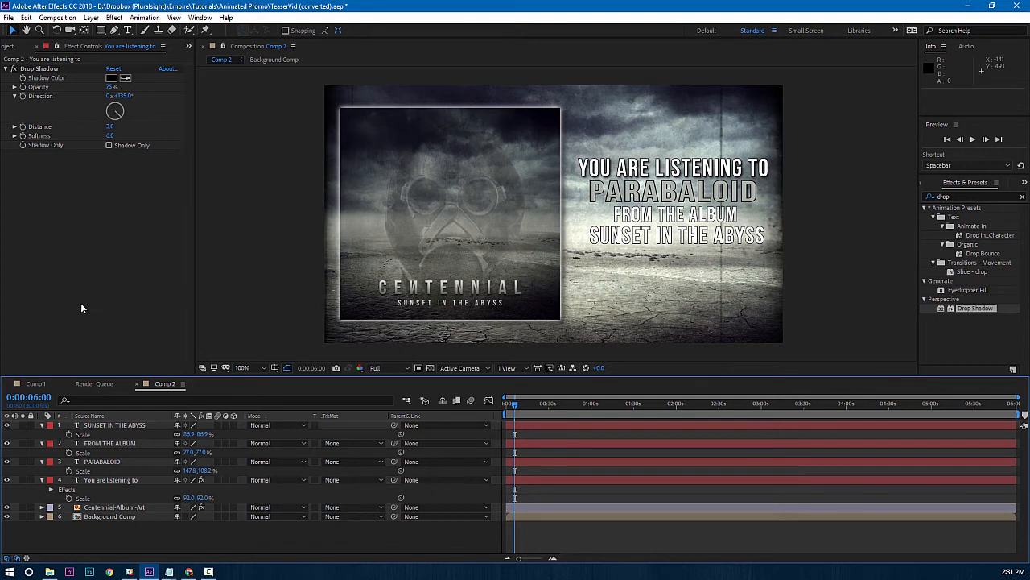
Copy the Drop Shadow effect from "You are listening to" onto the PARABALOID, FROM THE ALBUM and SUNSET IN THE ABYSS layers.
{"action": "left_click", "coordinate": [113, 425]}
{"action": "left_click", "coordinate": [108, 443]}
{"action": "left_click", "coordinate": [110, 462]}
{"action": "left_click", "coordinate": [114, 480]}
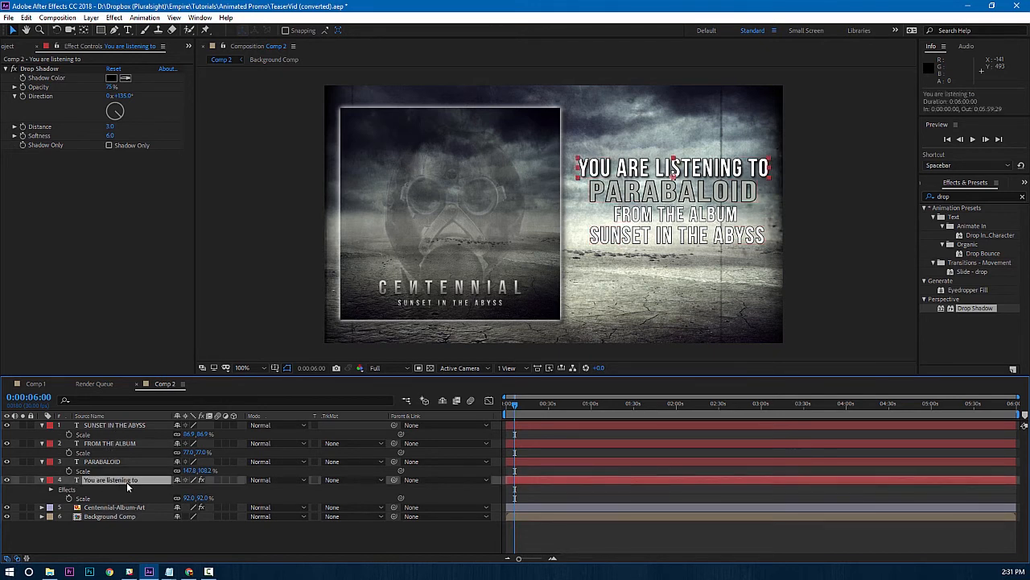
{"action": "left_click", "coordinate": [38, 70]}
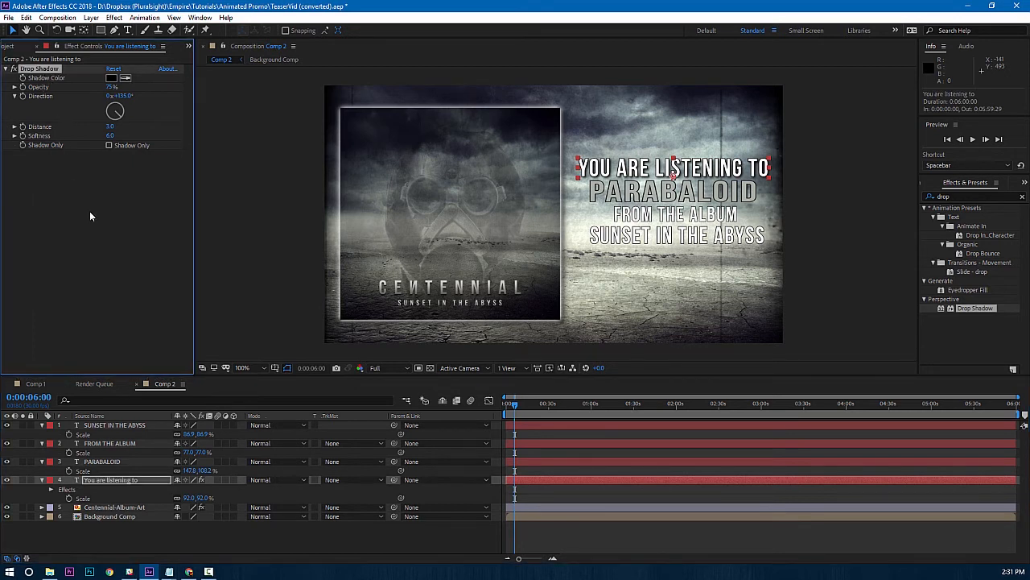
{"action": "key", "text": "ctrl+c"}
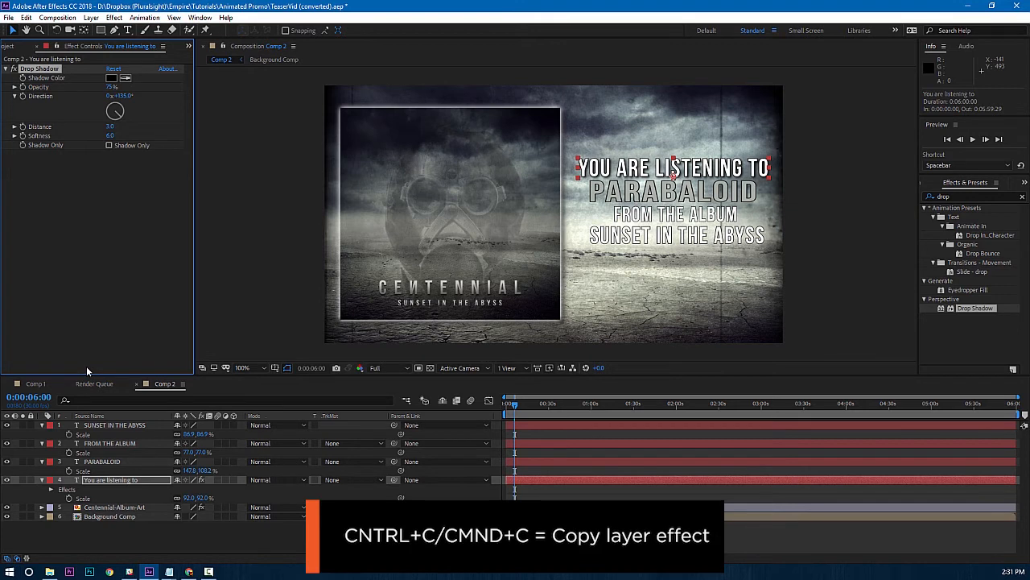
{"action": "left_click", "coordinate": [95, 462]}
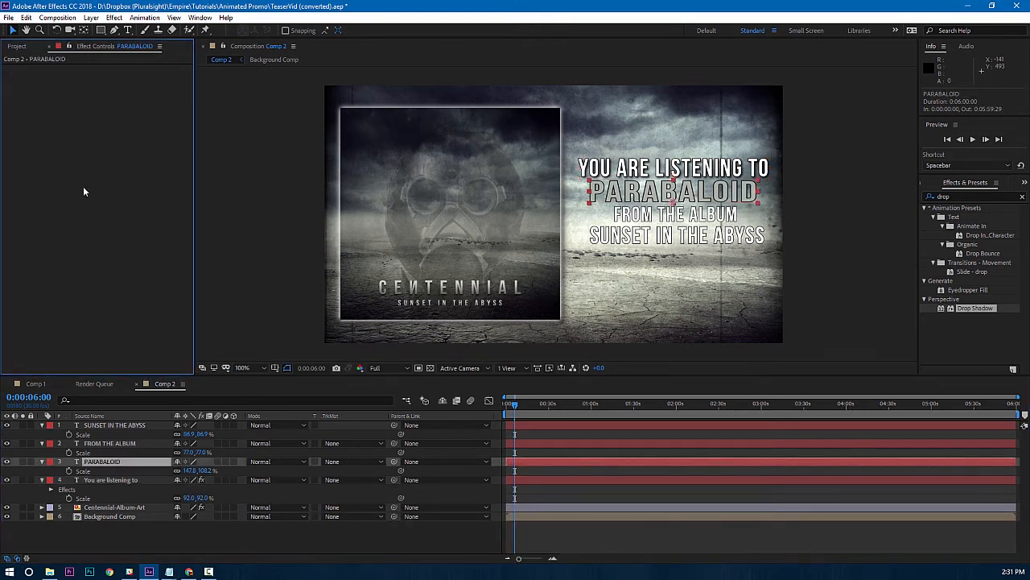
{"action": "key", "text": "ctrl+v"}
{"action": "left_click", "coordinate": [97, 443]}
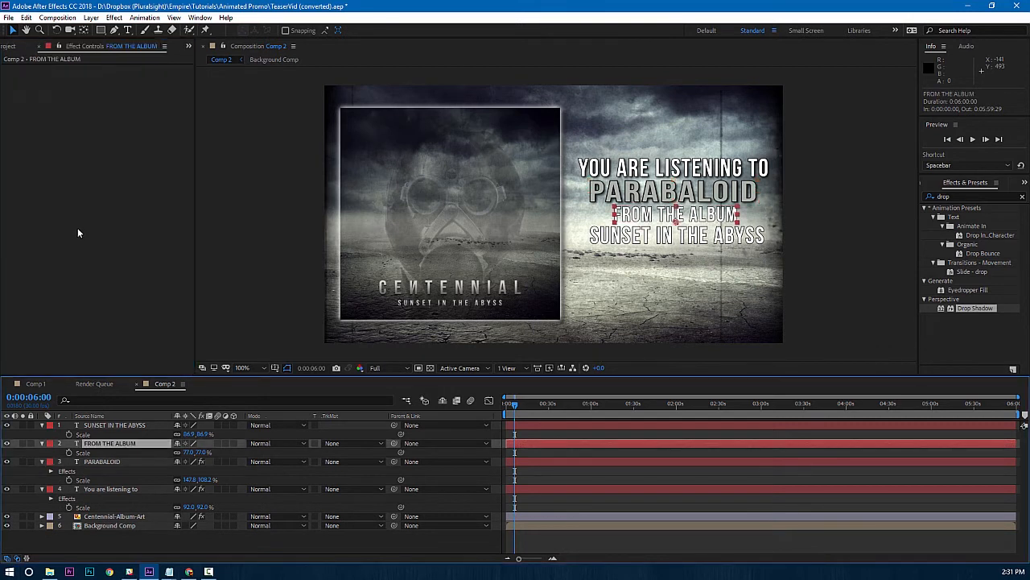
{"action": "key", "text": "ctrl+v"}
{"action": "left_click", "coordinate": [105, 426]}
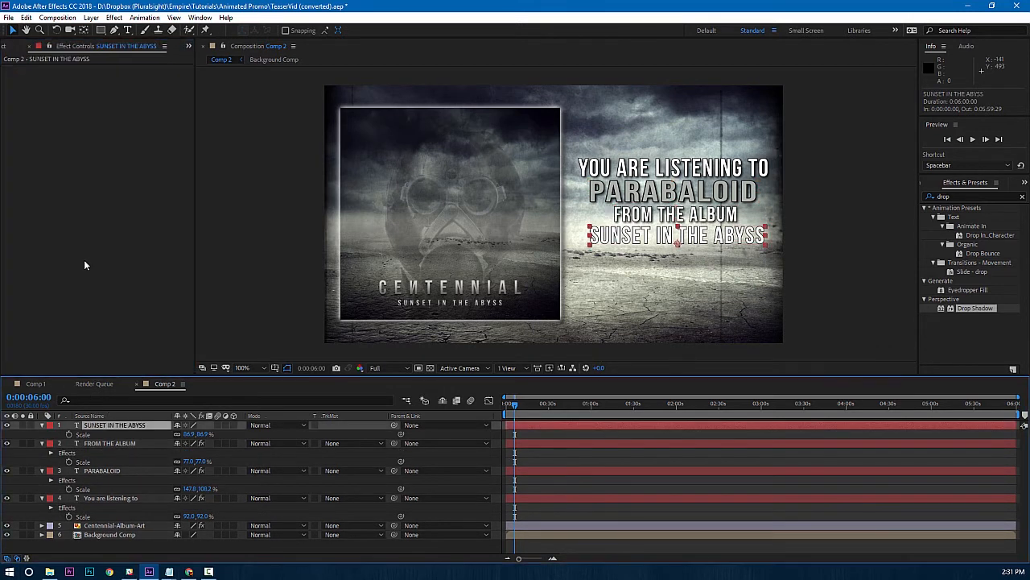
{"action": "key", "text": "ctrl+v"}
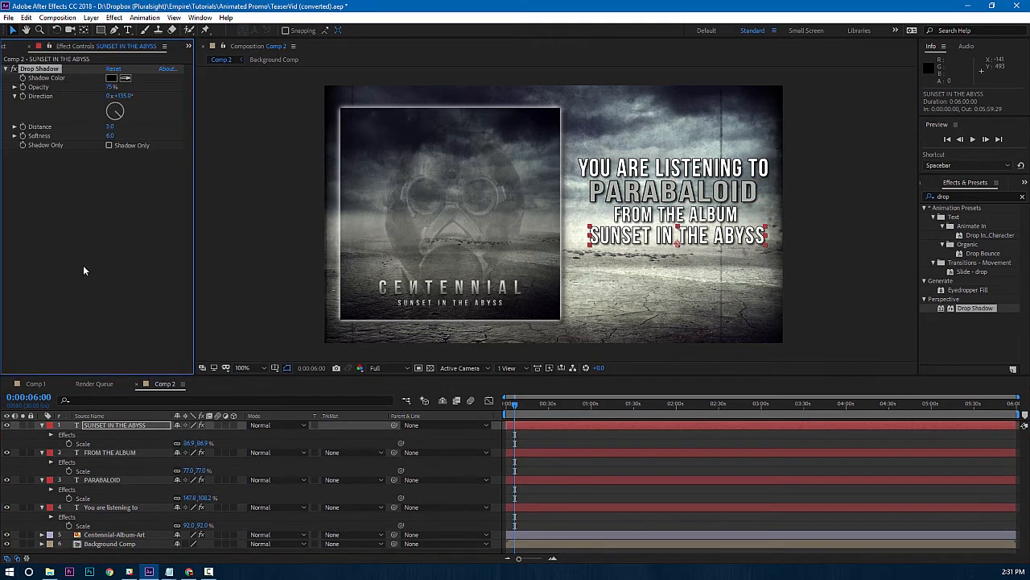
Collapse the expanded properties of all four text layers in the timeline and clear the layer selection.
{"action": "left_click", "coordinate": [42, 425]}
{"action": "left_click", "coordinate": [41, 434]}
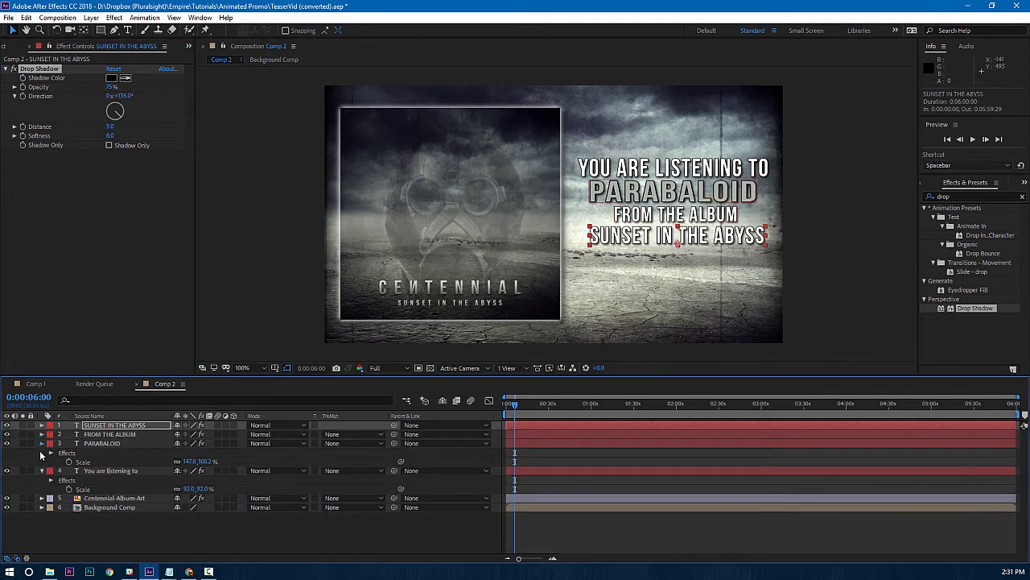
{"action": "left_click", "coordinate": [42, 443]}
{"action": "left_click", "coordinate": [42, 452]}
{"action": "left_click", "coordinate": [110, 500]}
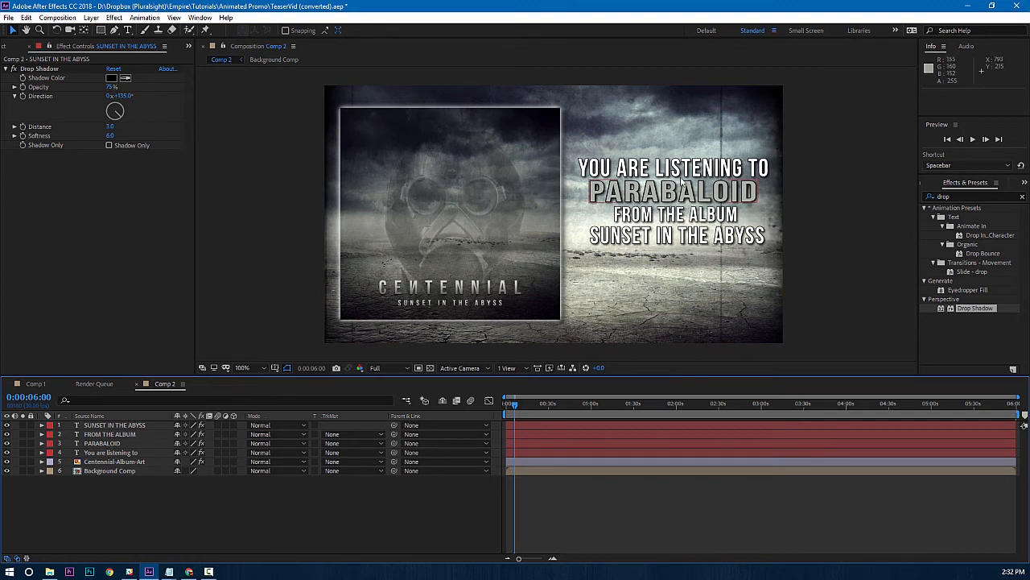
Move the four text layers down together by 37 px, keeping their horizontal position beside the album art.
{"action": "left_click", "coordinate": [100, 426]}
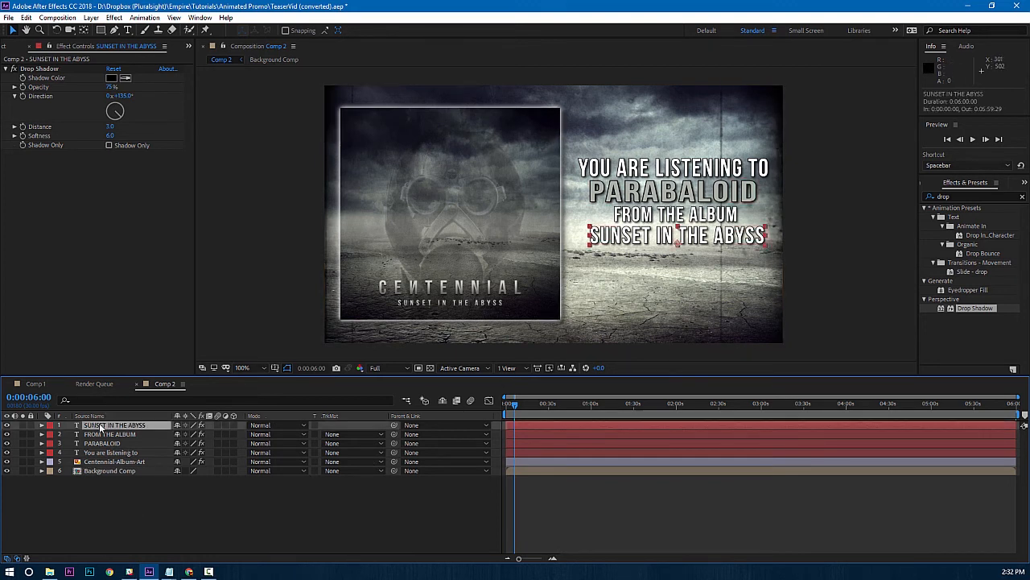
{"action": "left_click", "coordinate": [98, 453], "text": "shift"}
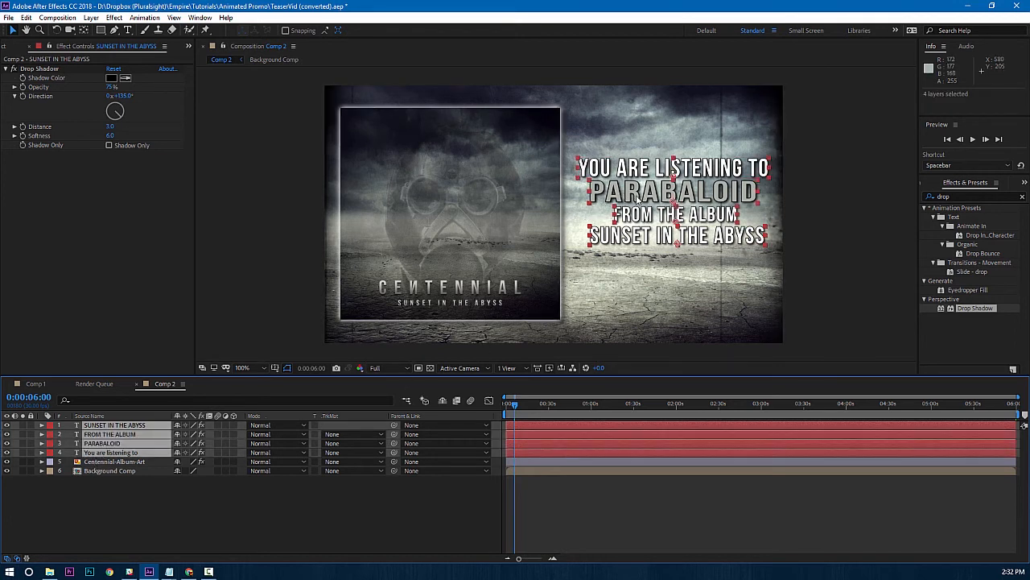
{"action": "left_click_drag", "start_coordinate": [641, 197], "coordinate": [637, 219]}
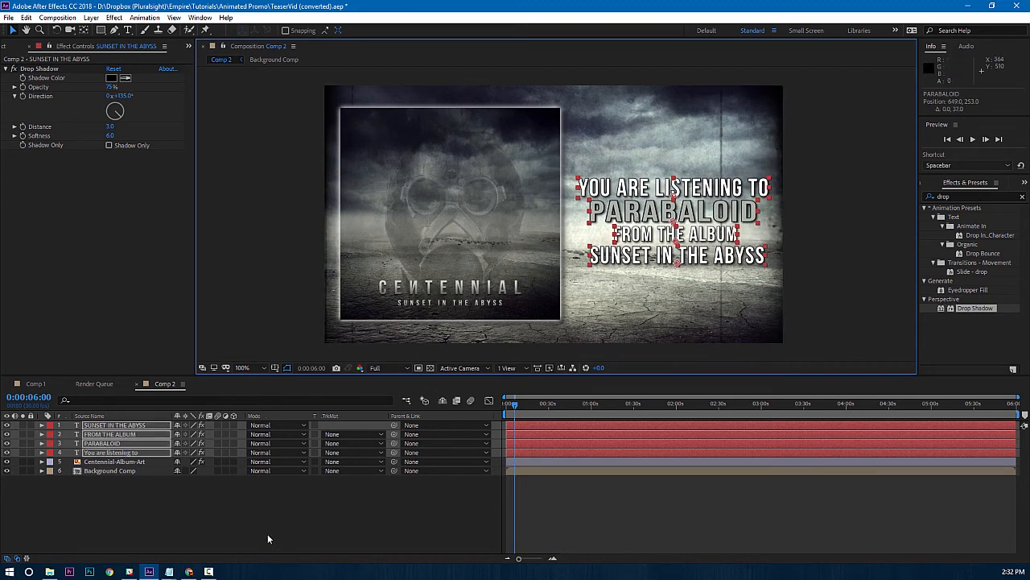
Check the text block against the Title/Action Safe overlay, hide the overlay again, and preview the composition from the start.
{"action": "left_click", "coordinate": [274, 367]}
{"action": "left_click", "coordinate": [284, 378]}
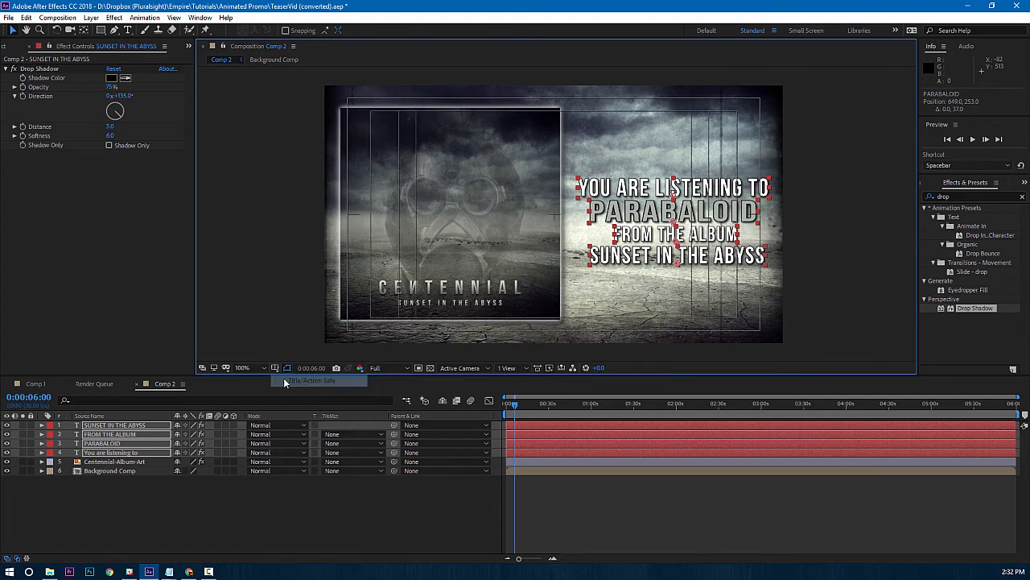
{"action": "left_click", "coordinate": [274, 368]}
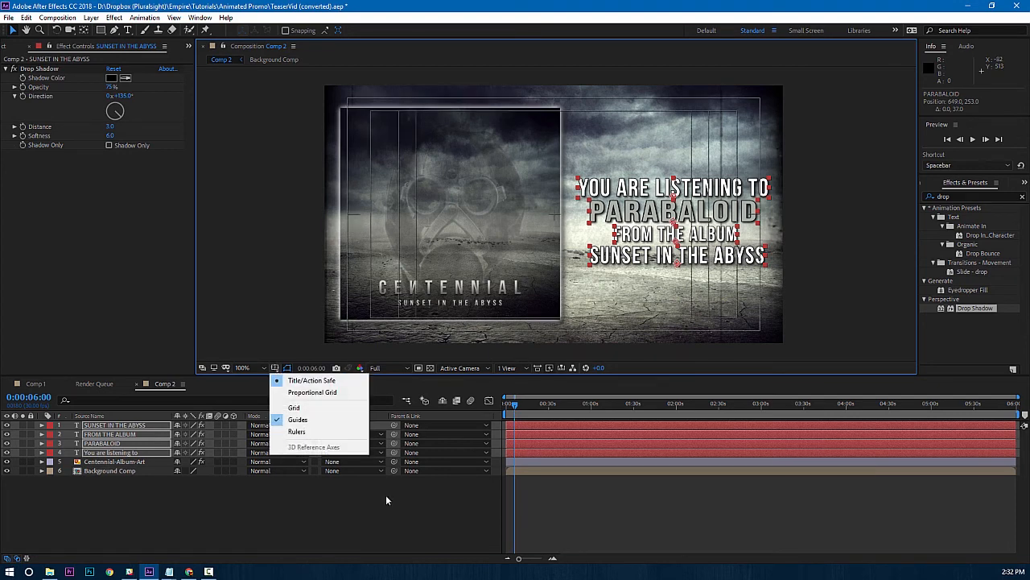
{"action": "left_click", "coordinate": [309, 380]}
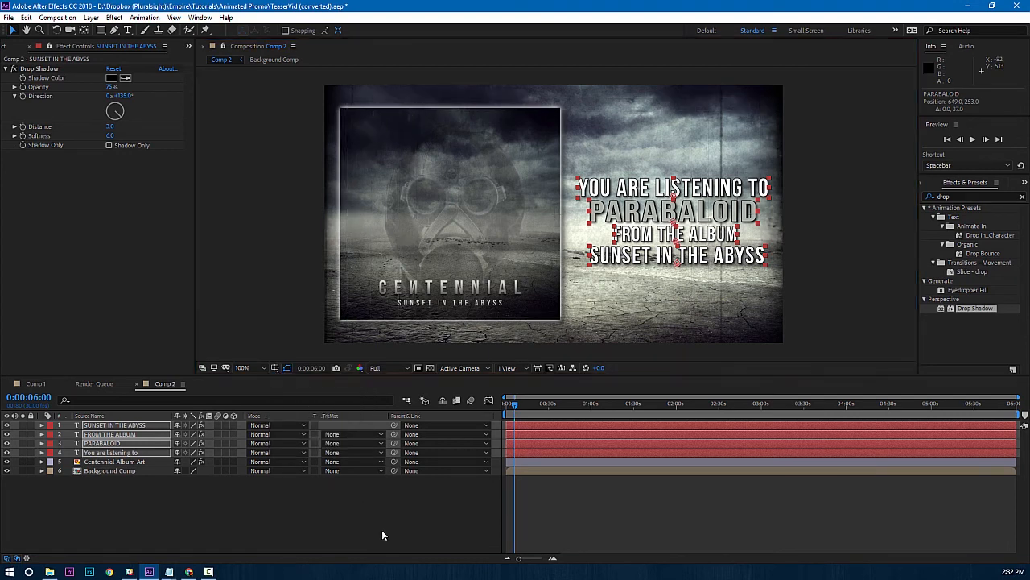
{"action": "left_click", "coordinate": [332, 512]}
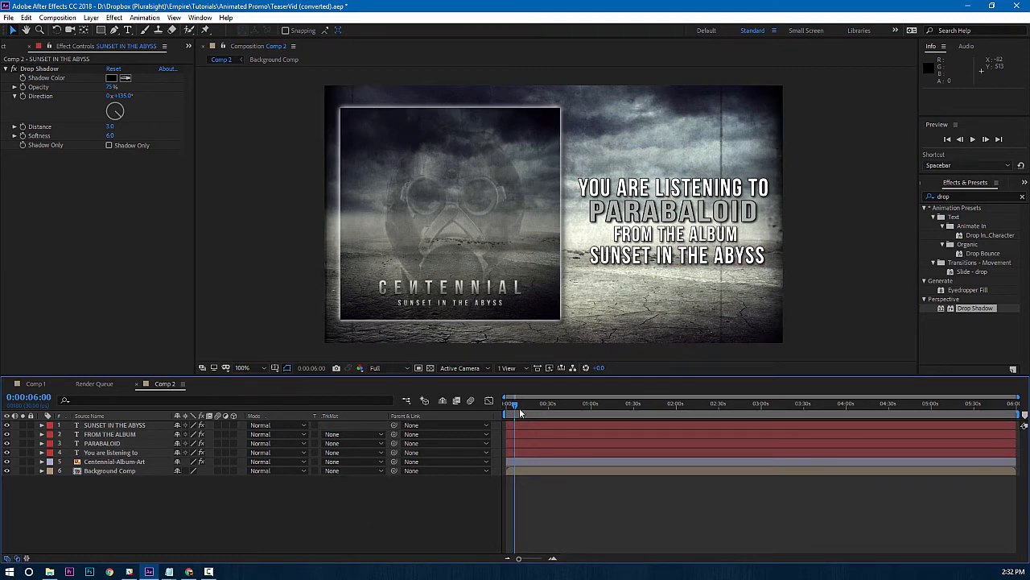
{"action": "left_click_drag", "start_coordinate": [514, 406], "coordinate": [506, 406]}
{"action": "key", "text": "space"}
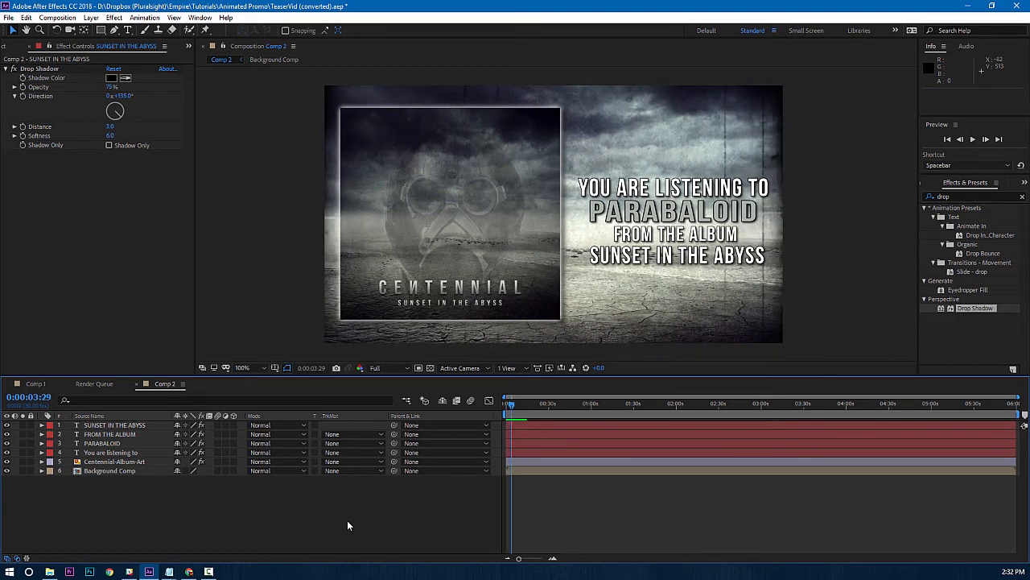
Apply the Wiggle - position preset to the "You are listening to" layer and preview its motion.
{"action": "left_click", "coordinate": [957, 197]}
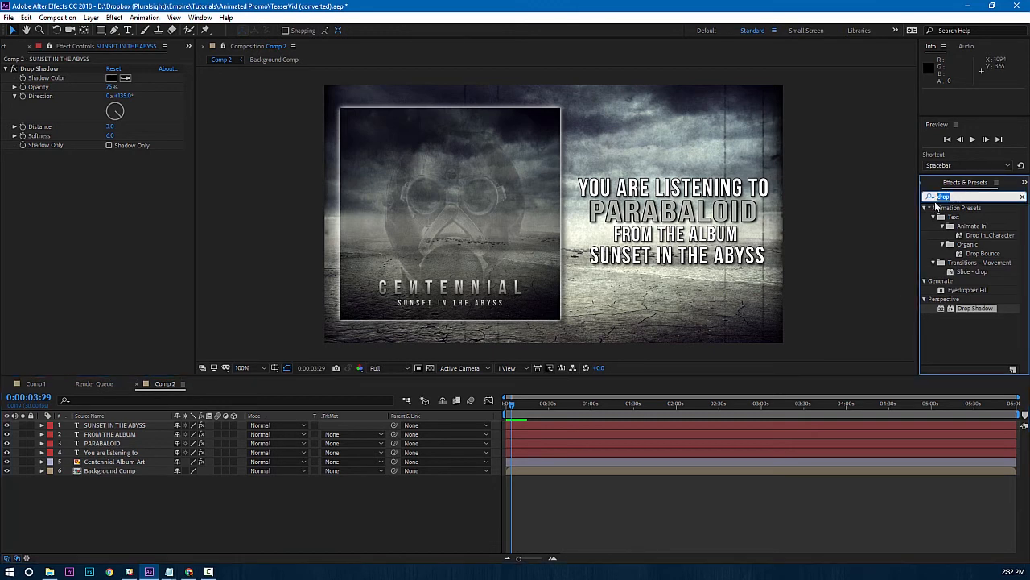
{"action": "type", "text": "wiggle"}
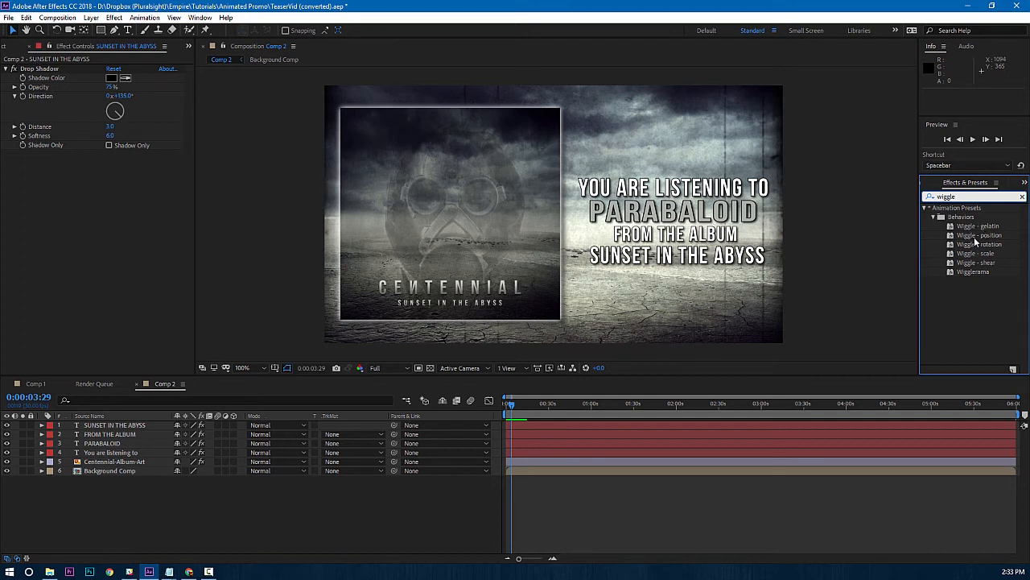
{"action": "left_click_drag", "start_coordinate": [971, 238], "coordinate": [733, 194]}
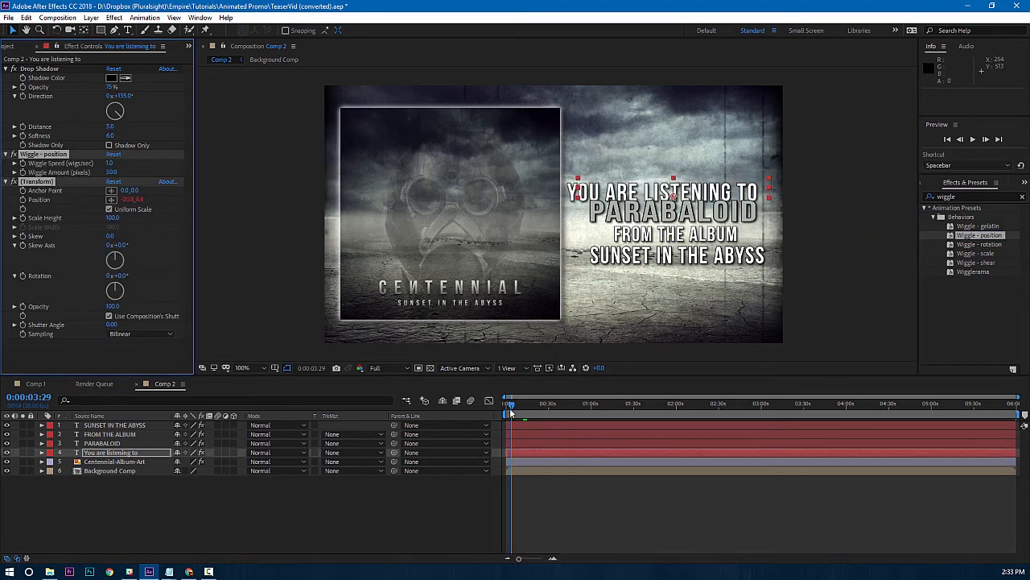
{"action": "key", "text": "space"}
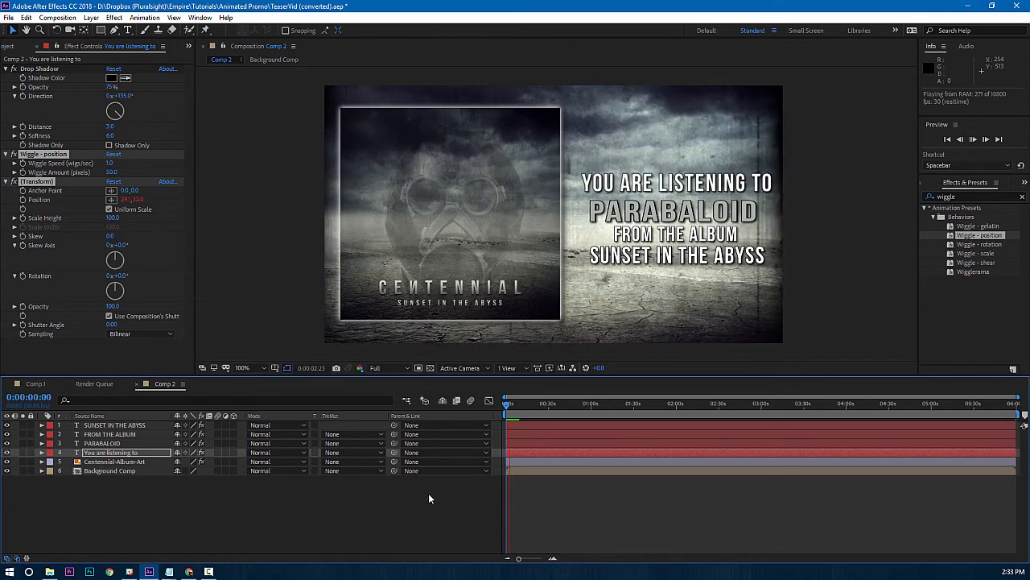
{"action": "key", "text": "space"}
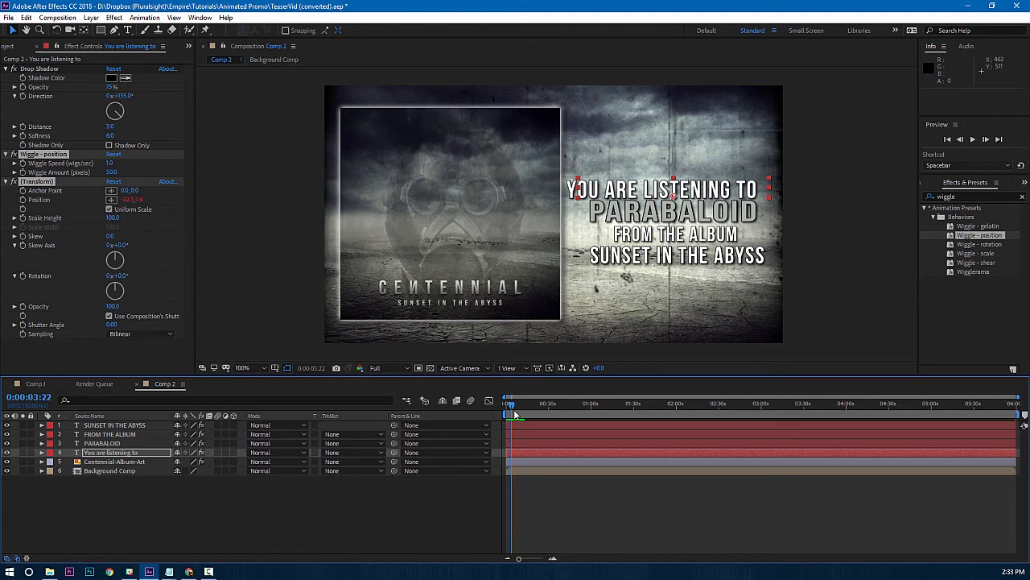
{"action": "left_click_drag", "start_coordinate": [509, 407], "coordinate": [497, 408]}
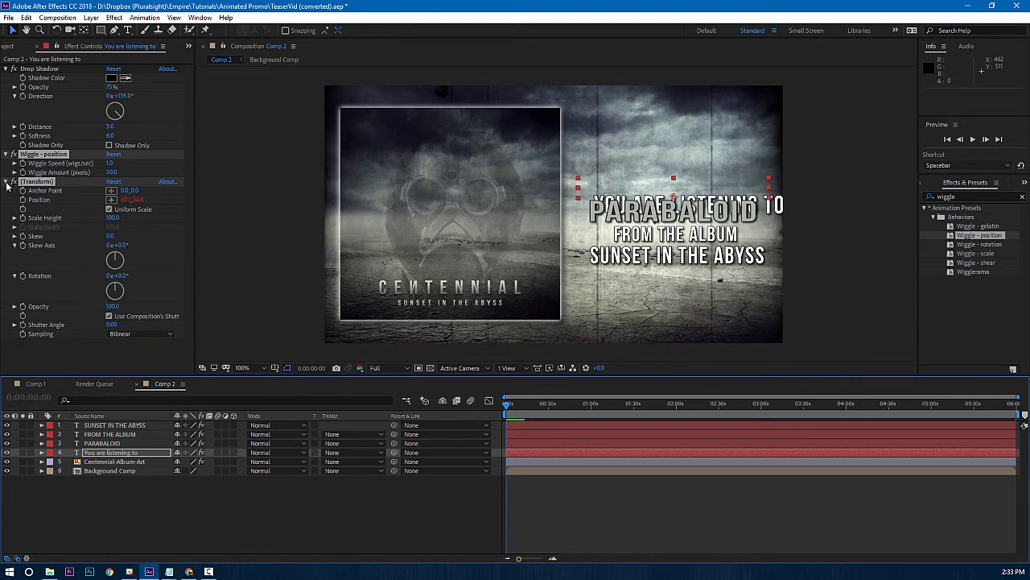
Set the Wiggle Amount on "You are listening to" to 3 pixels and preview the reduced motion.
{"action": "left_click", "coordinate": [24, 360]}
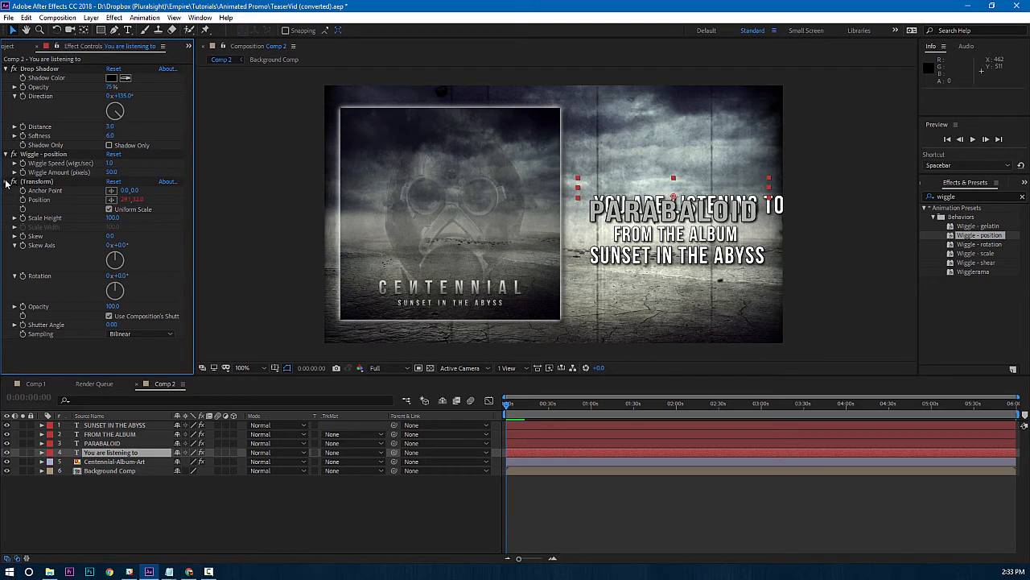
{"action": "left_click", "coordinate": [6, 182]}
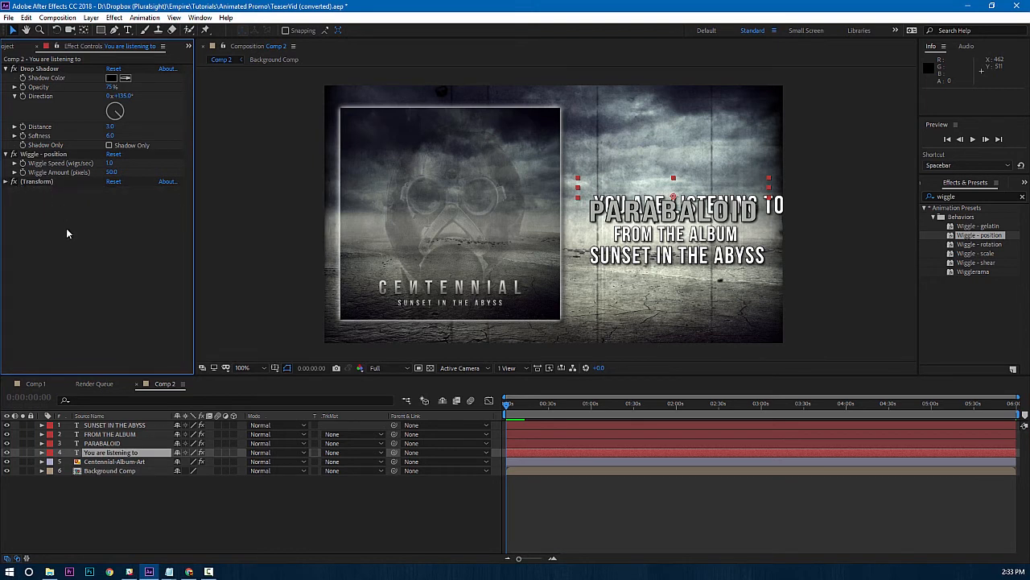
{"action": "left_click", "coordinate": [111, 173]}
{"action": "type", "text": "3"}
{"action": "key", "text": "Return"}
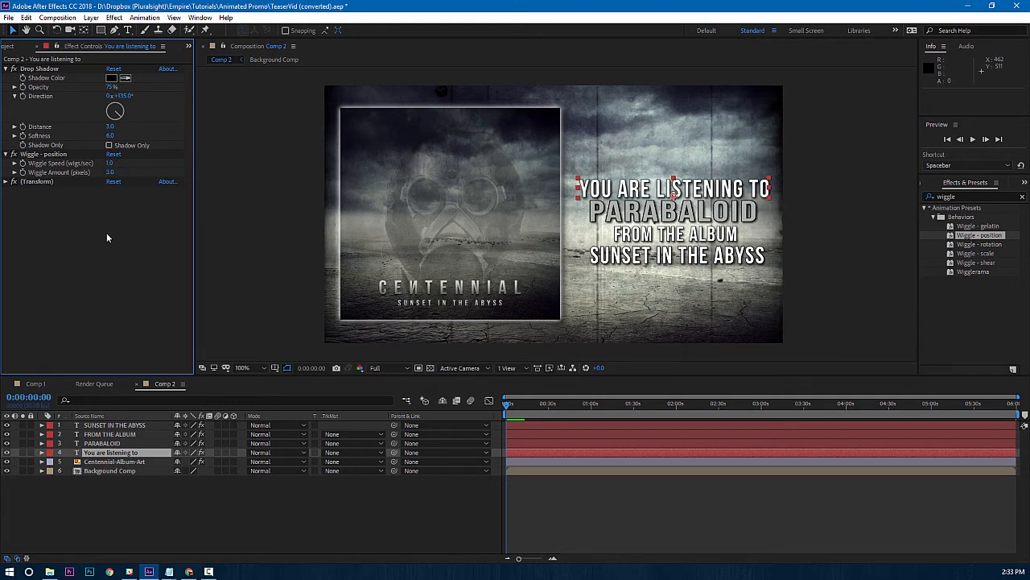
{"action": "left_click", "coordinate": [430, 498]}
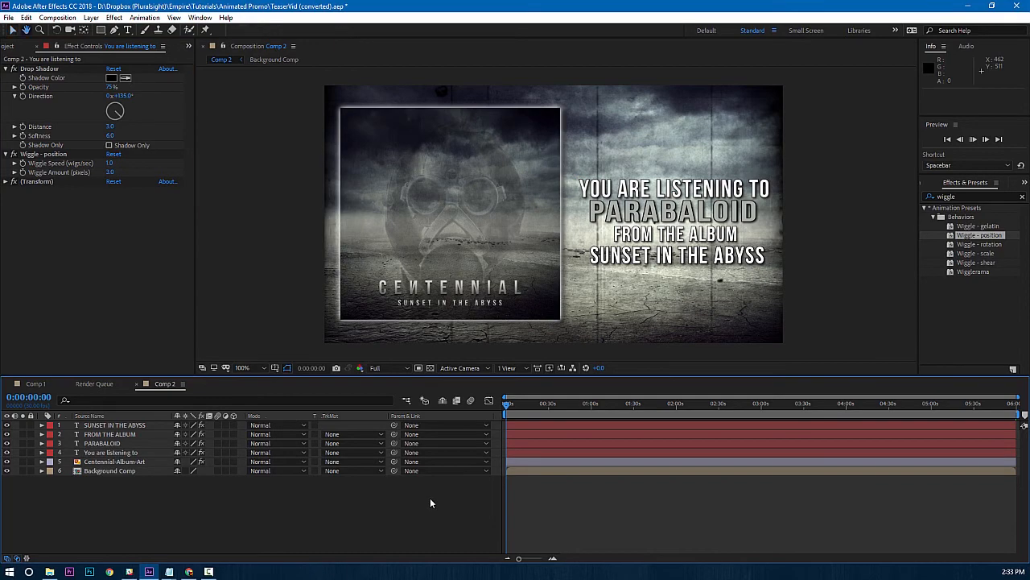
{"action": "key", "text": "space"}
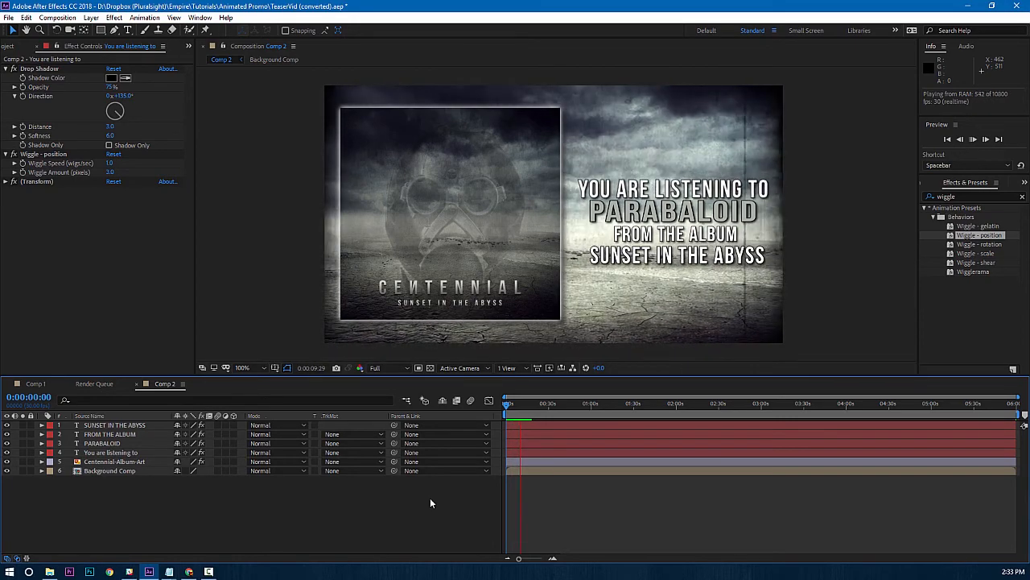
{"action": "key", "text": "space"}
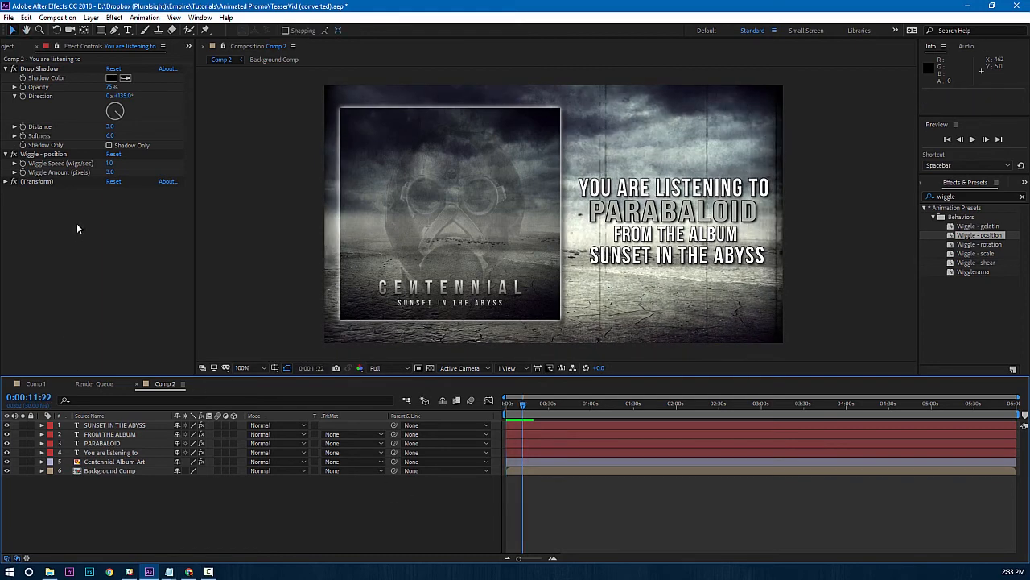
Copy the Wiggle - position and Transform effects from "You are listening to" onto the PARABALOID, FROM THE ALBUM and SUNSET IN THE ABYSS layers.
{"action": "left_click", "coordinate": [55, 153]}
{"action": "left_click", "coordinate": [38, 181], "text": "ctrl"}
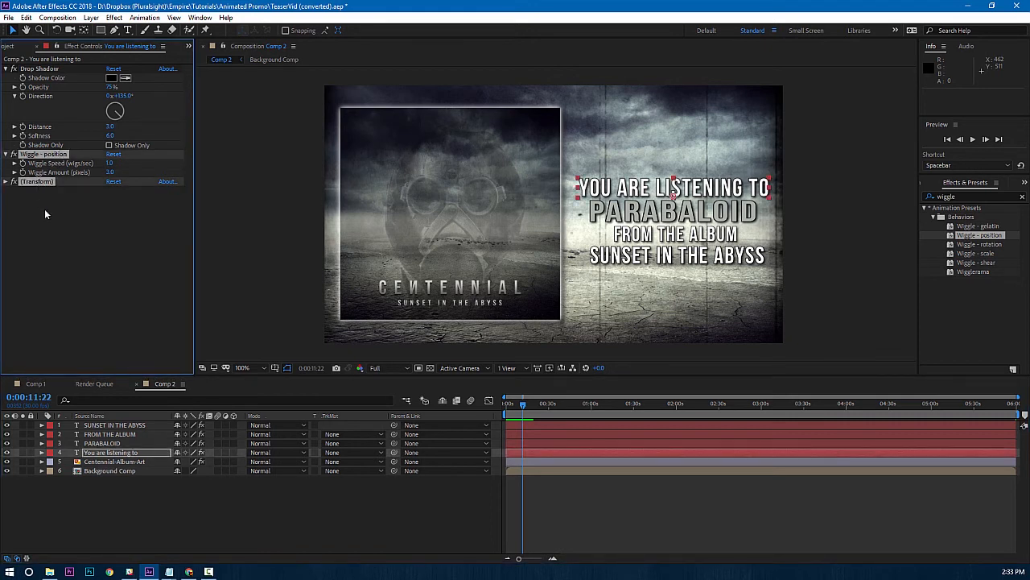
{"action": "left_click", "coordinate": [95, 442]}
{"action": "key", "text": "ctrl+v"}
{"action": "left_click", "coordinate": [97, 434]}
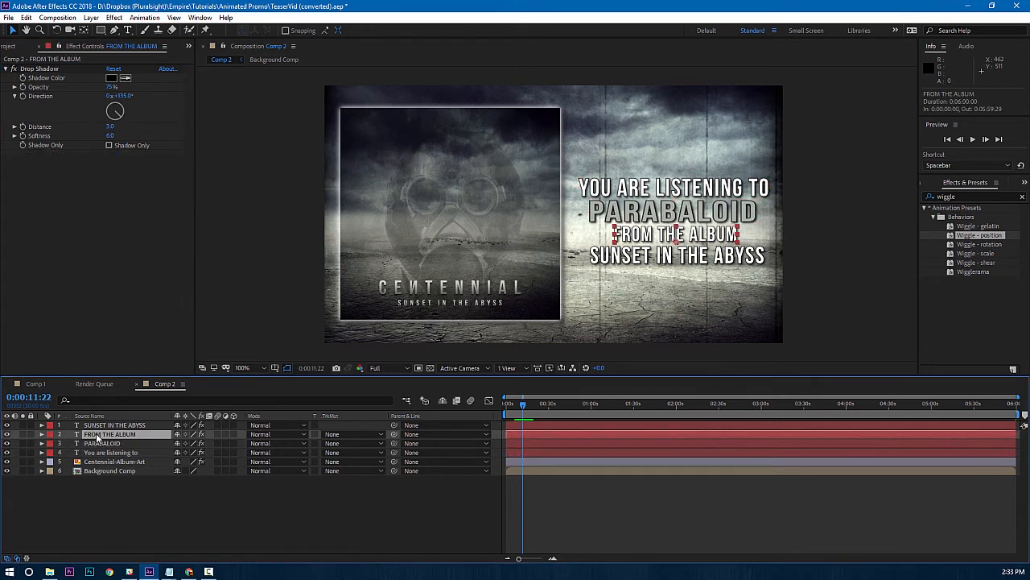
{"action": "key", "text": "ctrl+v"}
{"action": "left_click", "coordinate": [100, 425]}
{"action": "key", "text": "ctrl+v"}
{"action": "left_click", "coordinate": [132, 496]}
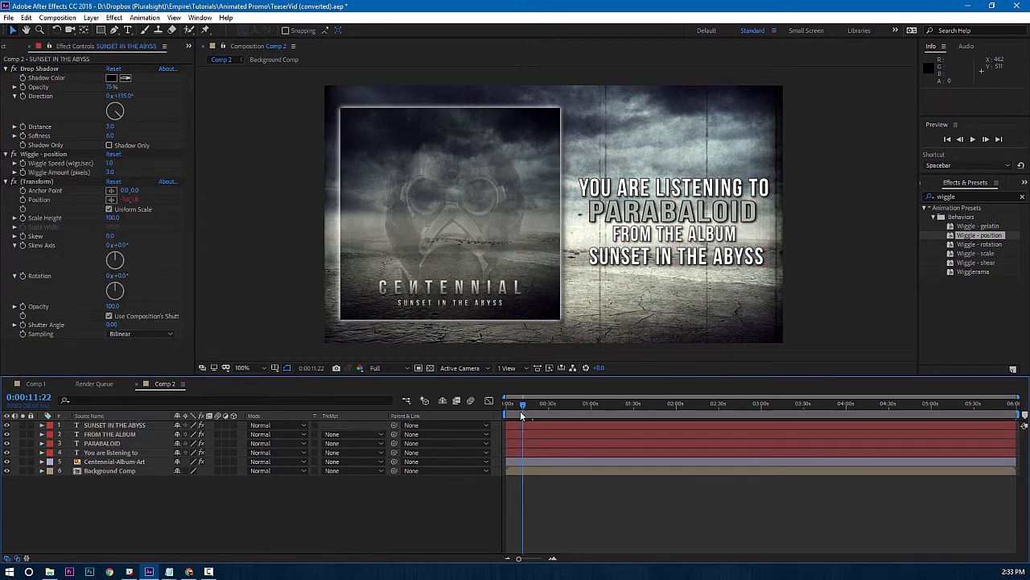
Preview the wiggle motion of all four text lines from the start of the composition.
{"action": "left_click_drag", "start_coordinate": [519, 404], "coordinate": [507, 404]}
{"action": "key", "text": "space"}
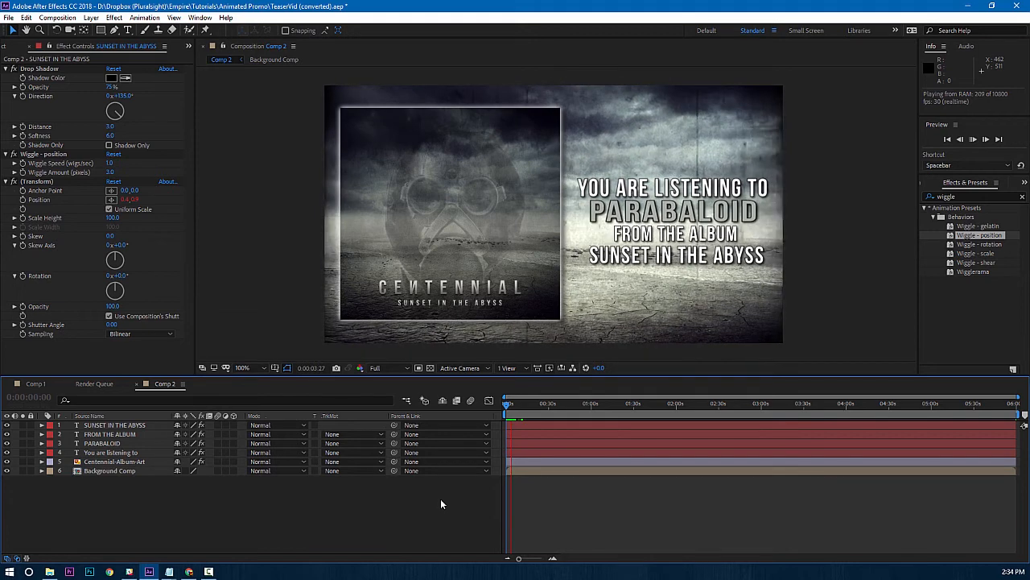
{"action": "key", "text": "space"}
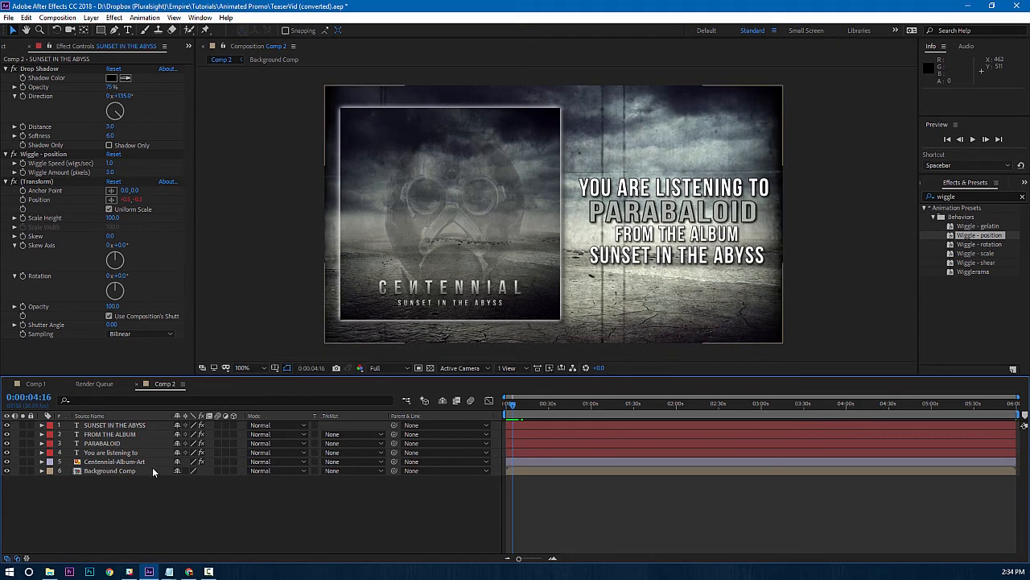
Nudge the "You are listening to" layer up a few pixels to loosen the line spacing.
{"action": "left_click", "coordinate": [114, 452]}
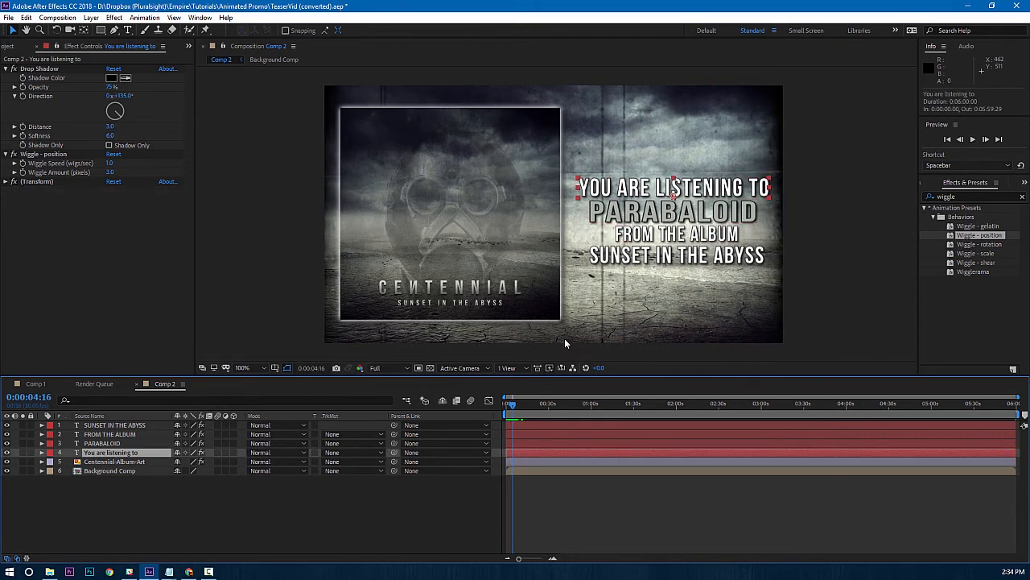
{"action": "key", "text": "Up"}
{"action": "key", "text": "Up"}
{"action": "key", "text": "Up"}
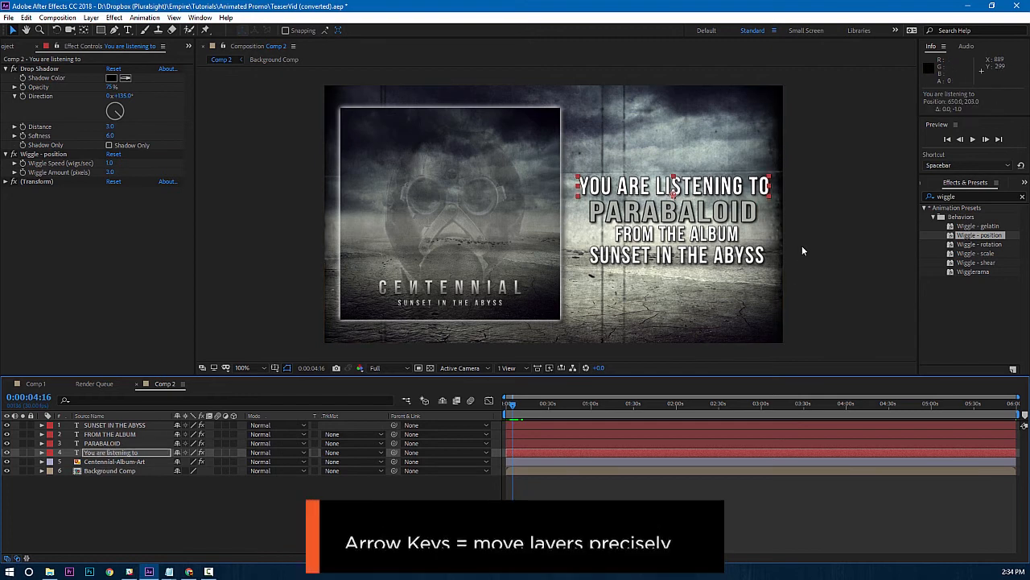
Nudge the PARABALOID layer up about 2 px and the SUNSET IN THE ABYSS layer slightly down.
{"action": "left_click", "coordinate": [97, 444]}
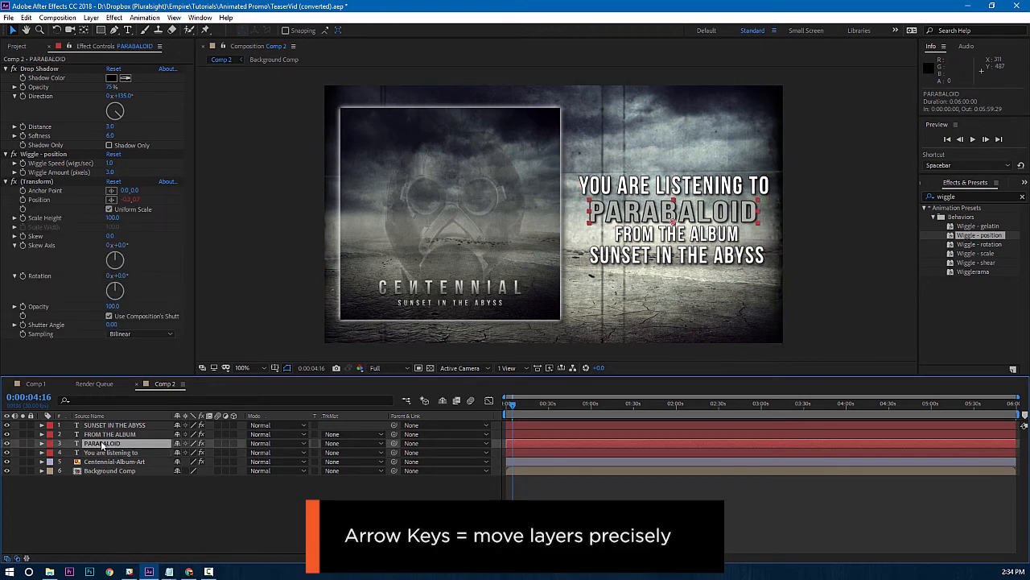
{"action": "key", "text": "Up"}
{"action": "key", "text": "Up"}
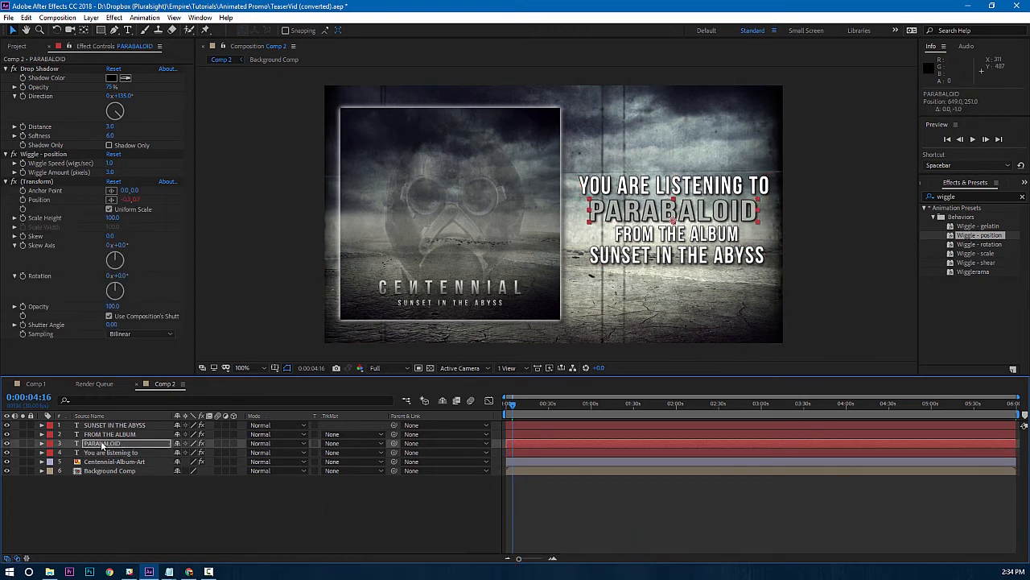
{"action": "left_click", "coordinate": [105, 425]}
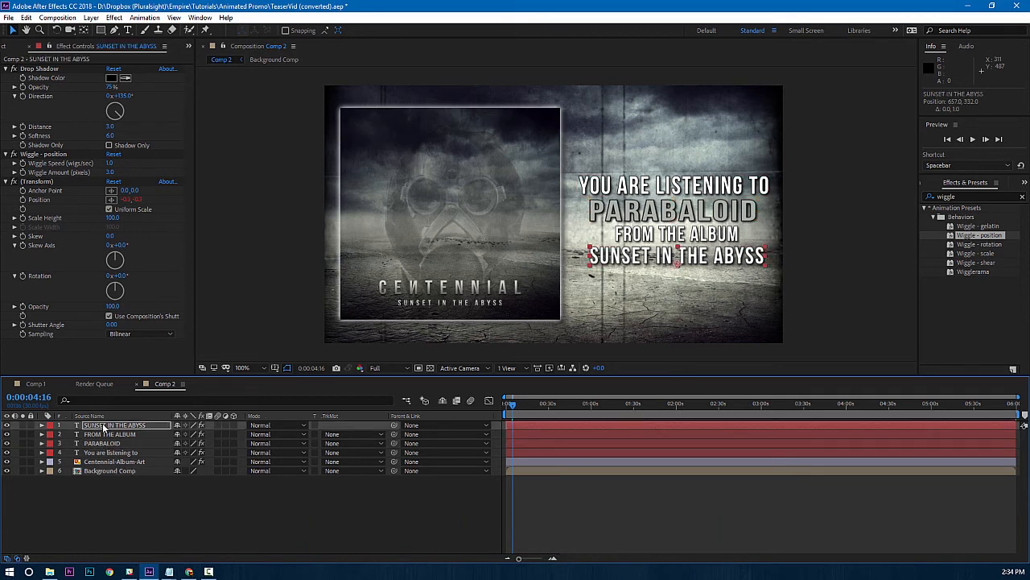
{"action": "left_click", "coordinate": [244, 501]}
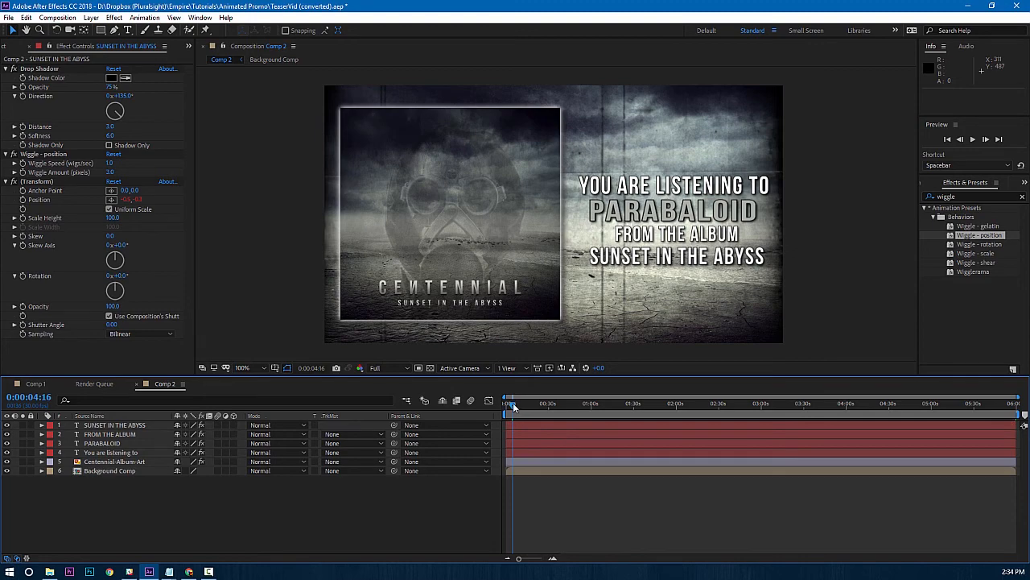
Play back the composition from the start to check the adjusted spacing of the wiggling text lines.
{"action": "left_click_drag", "start_coordinate": [512, 402], "coordinate": [505, 406]}
{"action": "key", "text": "space"}
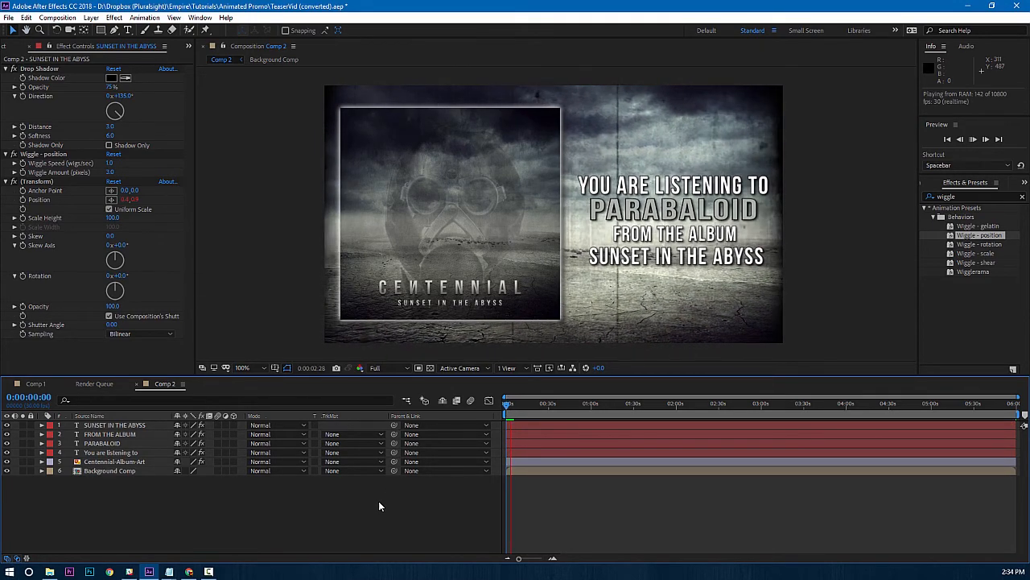
{"action": "left_click", "coordinate": [338, 493]}
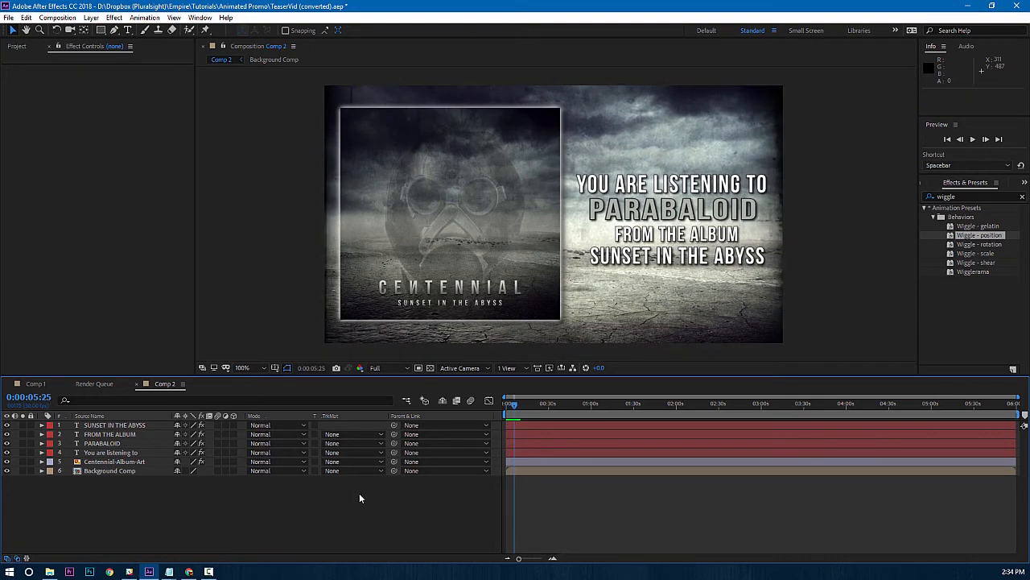
{"action": "key", "text": "space"}
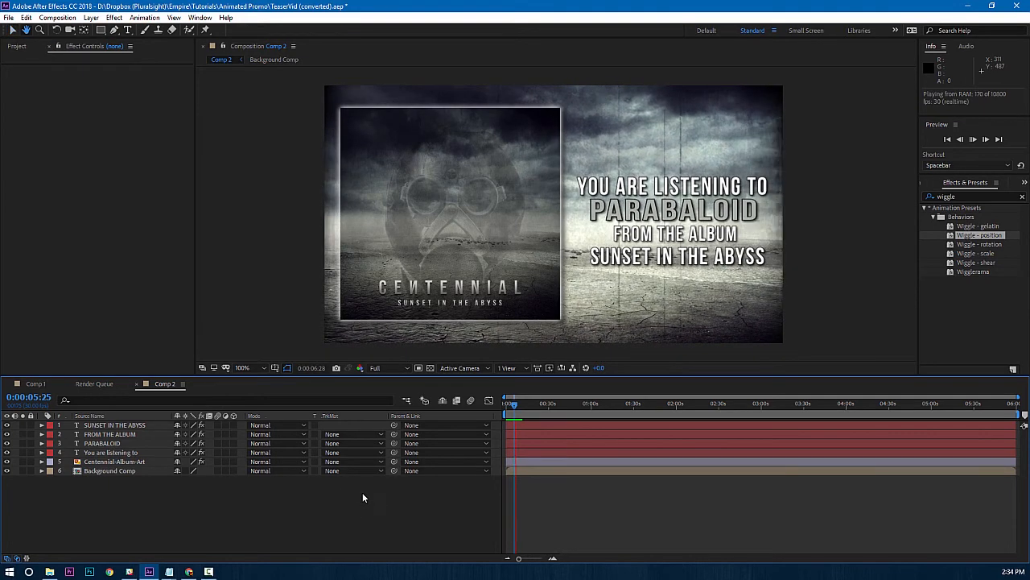
Preview the wiggling "You are listening to" line with the rest of the composition from the start.
{"action": "left_click", "coordinate": [121, 453]}
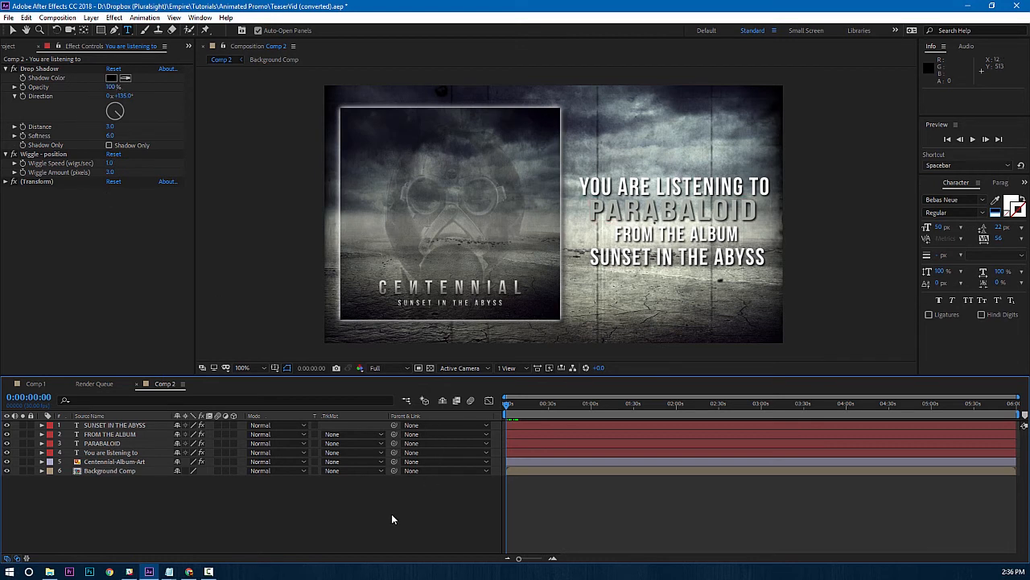
{"action": "key", "text": "space"}
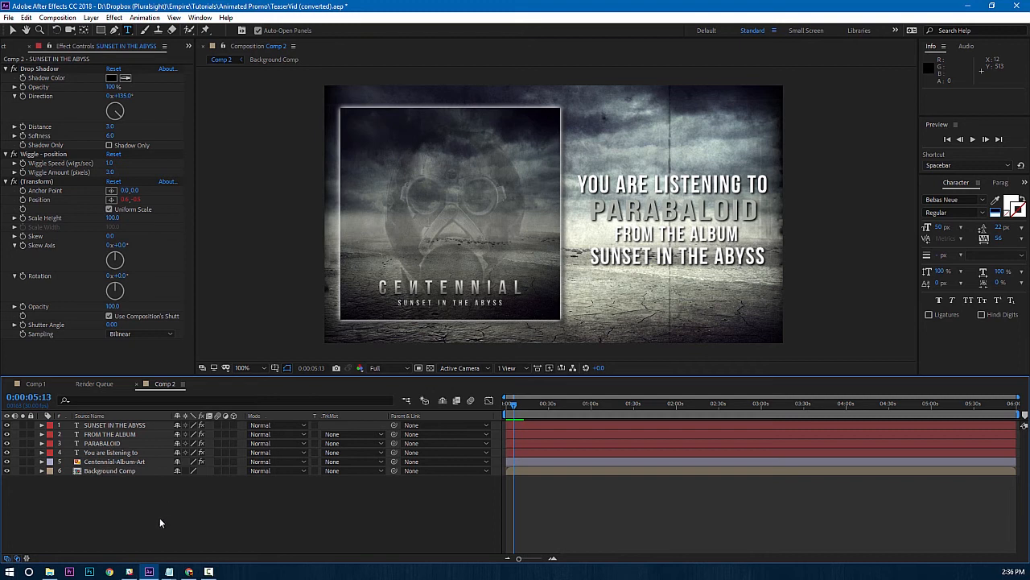
Pre-compose the four text layers and the Centennial-Album-Art layer into a new composition named "Text and Art".
{"action": "left_click", "coordinate": [113, 426]}
{"action": "left_click", "coordinate": [121, 425]}
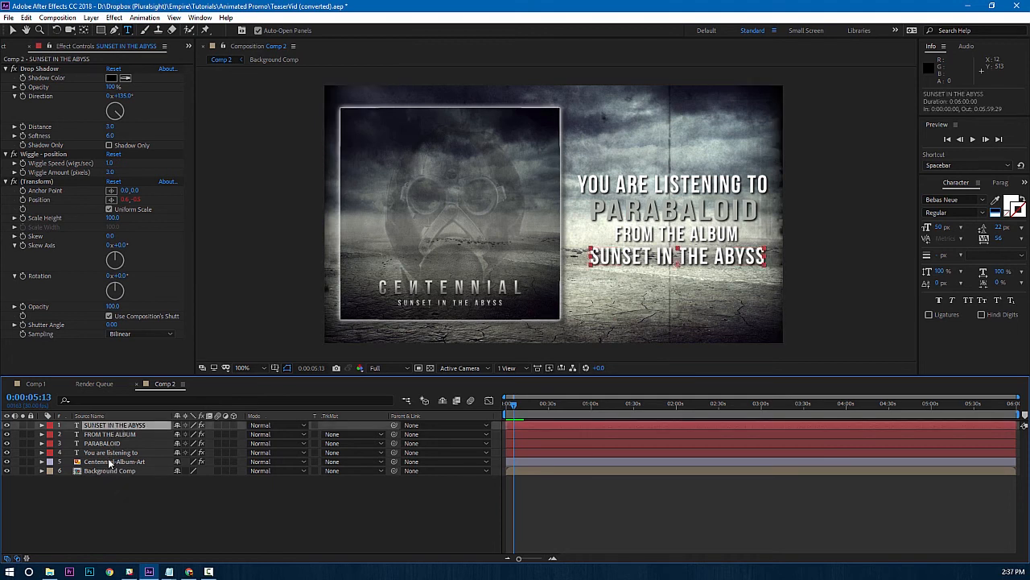
{"action": "left_click", "coordinate": [111, 461], "text": "shift"}
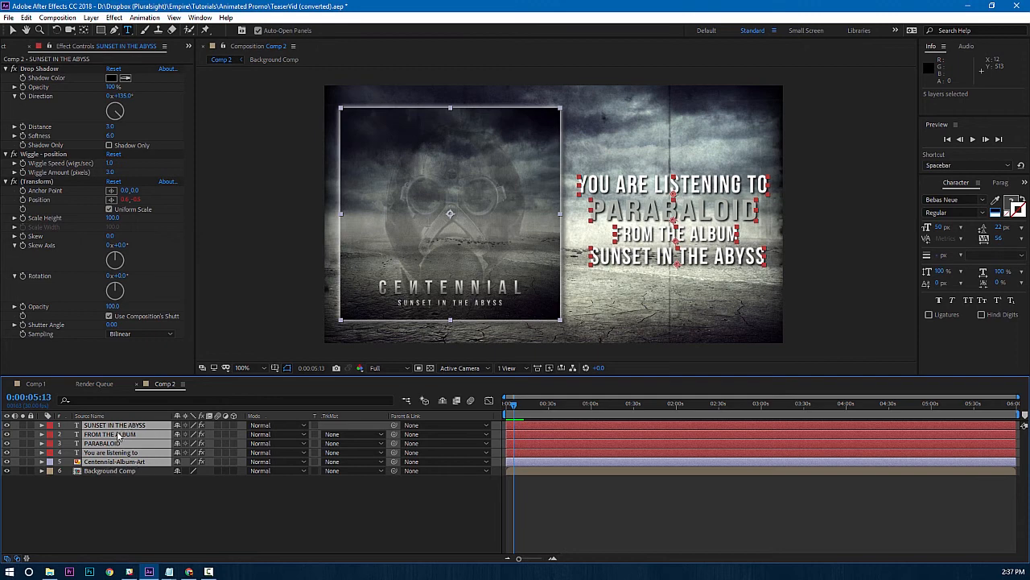
{"action": "right_click", "coordinate": [119, 434]}
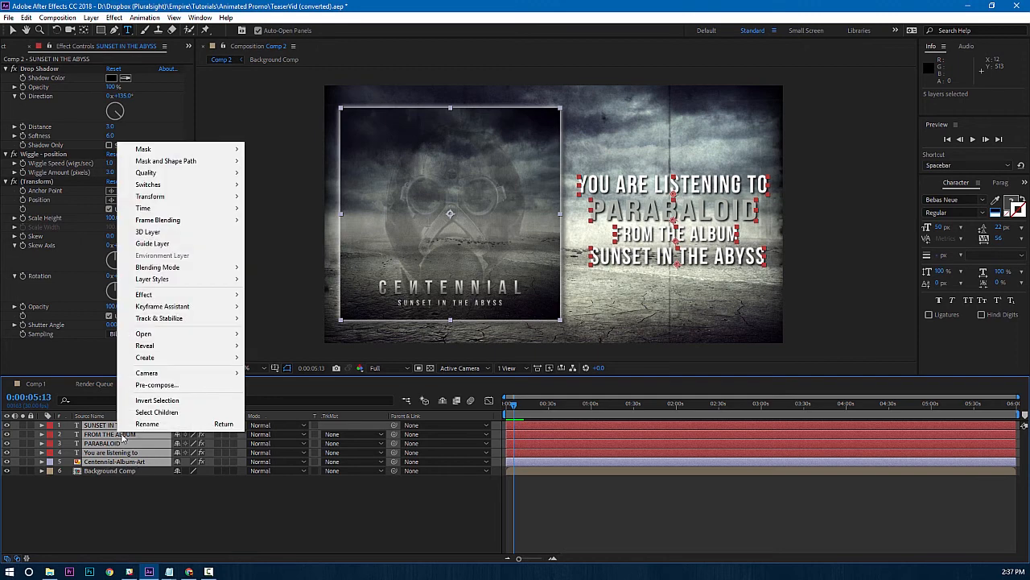
{"action": "left_click", "coordinate": [155, 385]}
{"action": "type", "text": "Tex"}
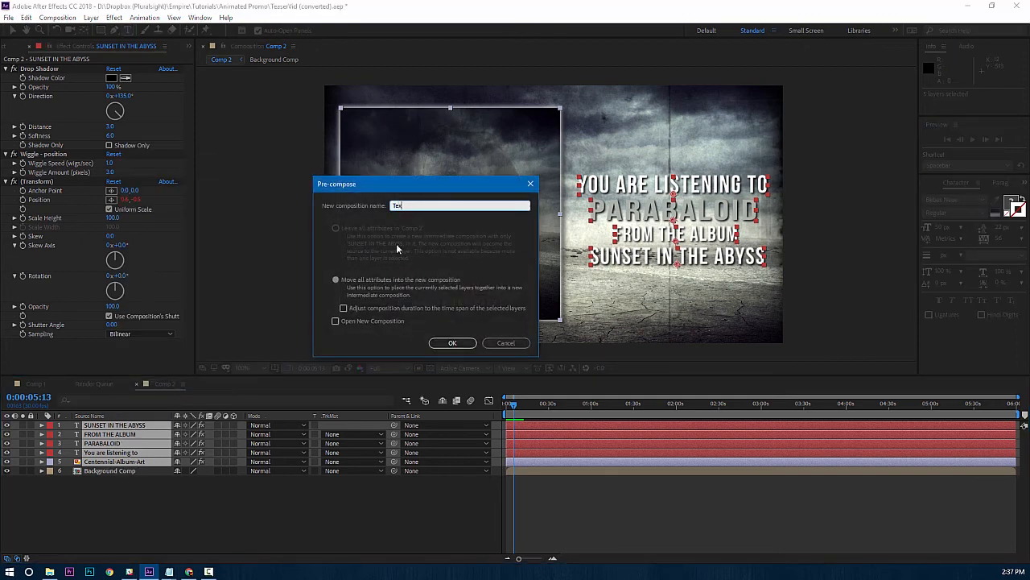
{"action": "type", "text": "t and Art"}
{"action": "left_click", "coordinate": [455, 342]}
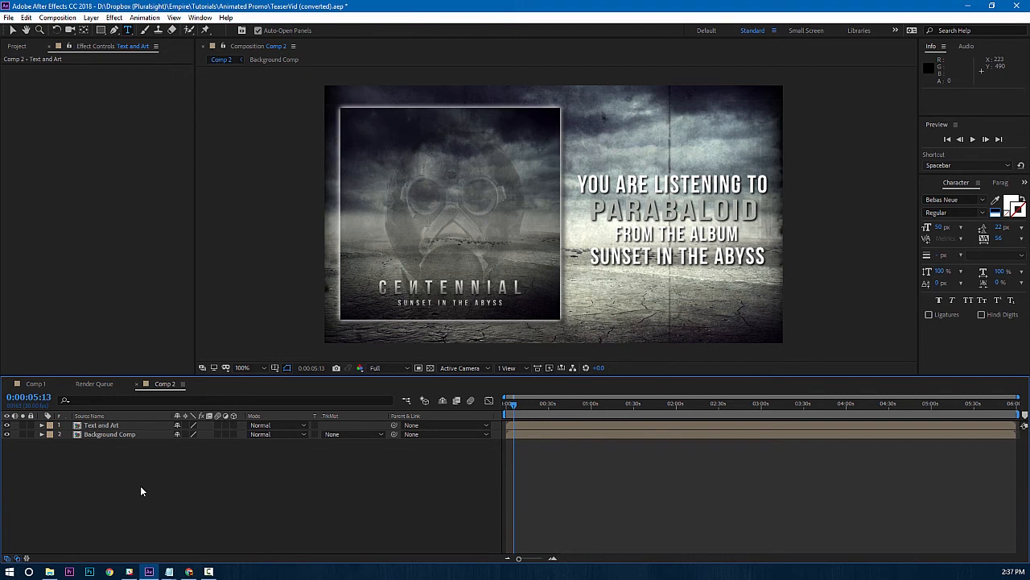
Open the Text and Art pre-composition and compare its contents with Comp 2.
{"action": "double_click", "coordinate": [107, 426]}
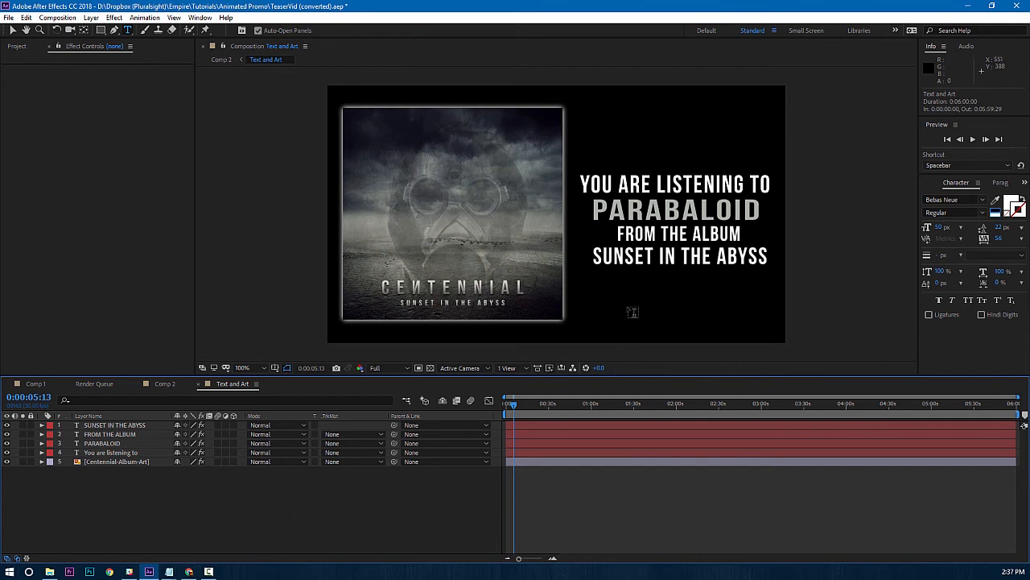
{"action": "left_click", "coordinate": [161, 384]}
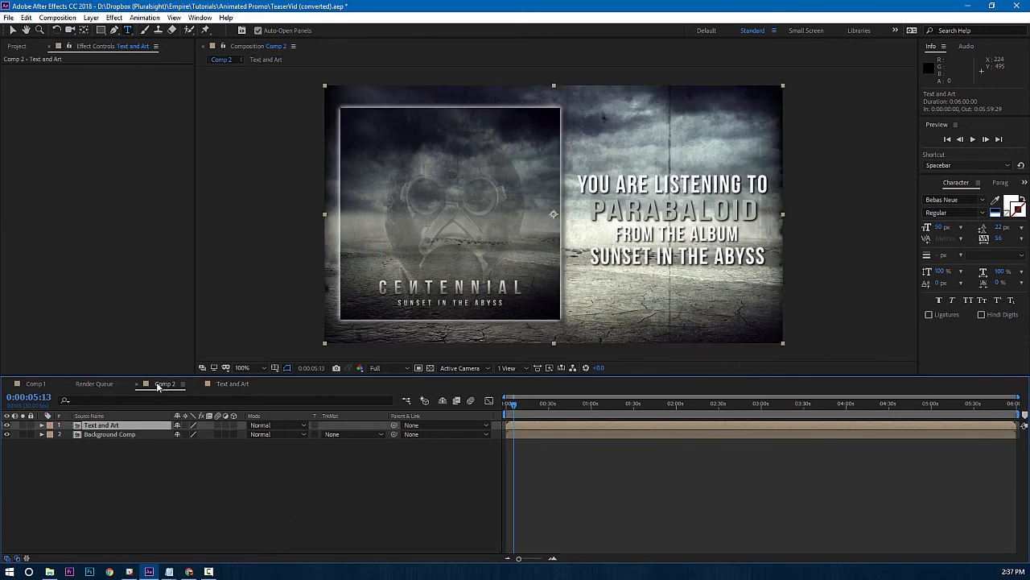
{"action": "left_click", "coordinate": [230, 385]}
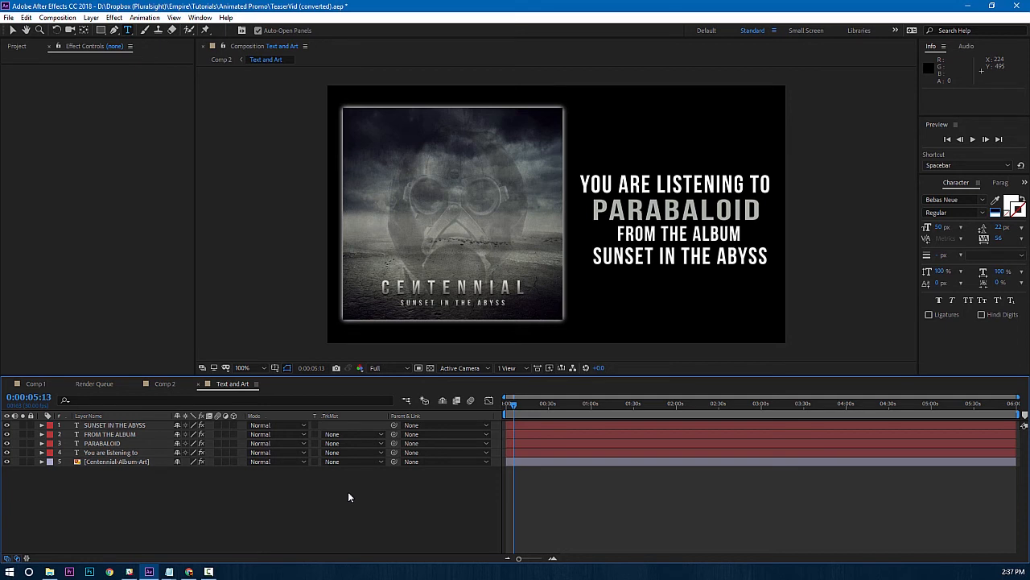
Try replacing the PARABALOID text with "NEXT song" inside Text and Art, and undo the change.
{"action": "left_click", "coordinate": [101, 442]}
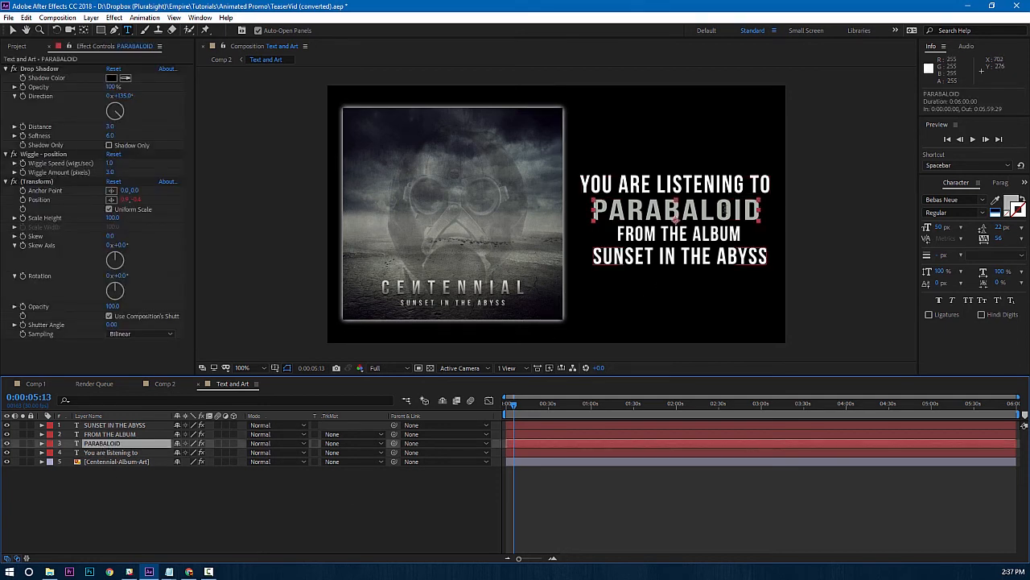
{"action": "left_click_drag", "start_coordinate": [762, 211], "coordinate": [587, 209]}
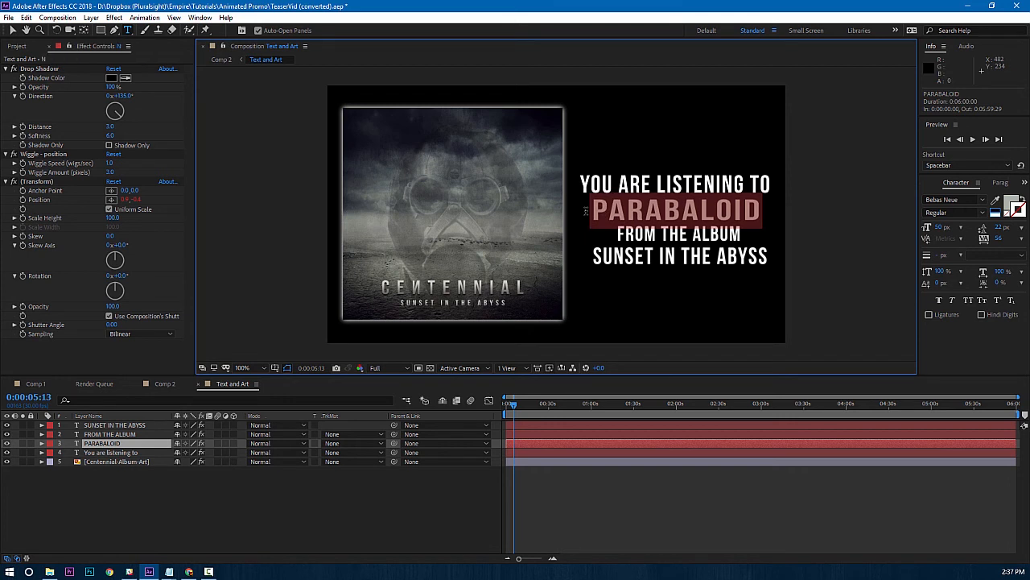
{"action": "type", "text": "NEXT song"}
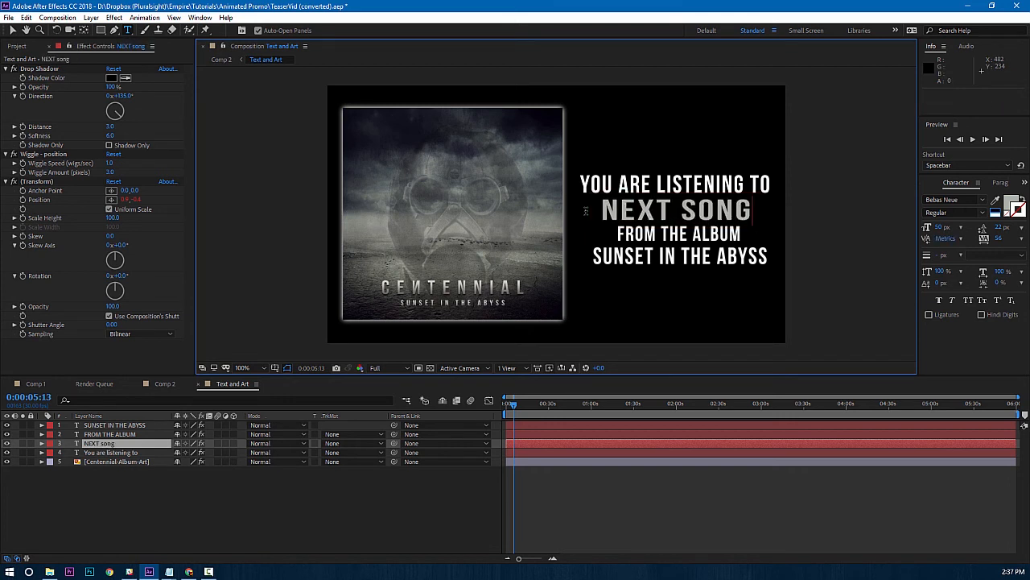
{"action": "key", "text": "ctrl+z"}
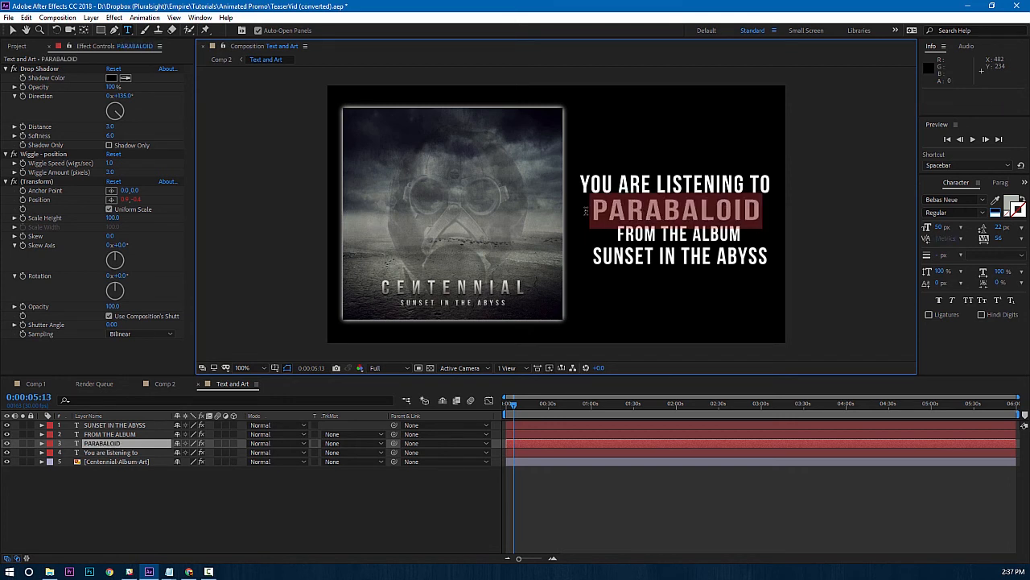
{"action": "left_click", "coordinate": [283, 527]}
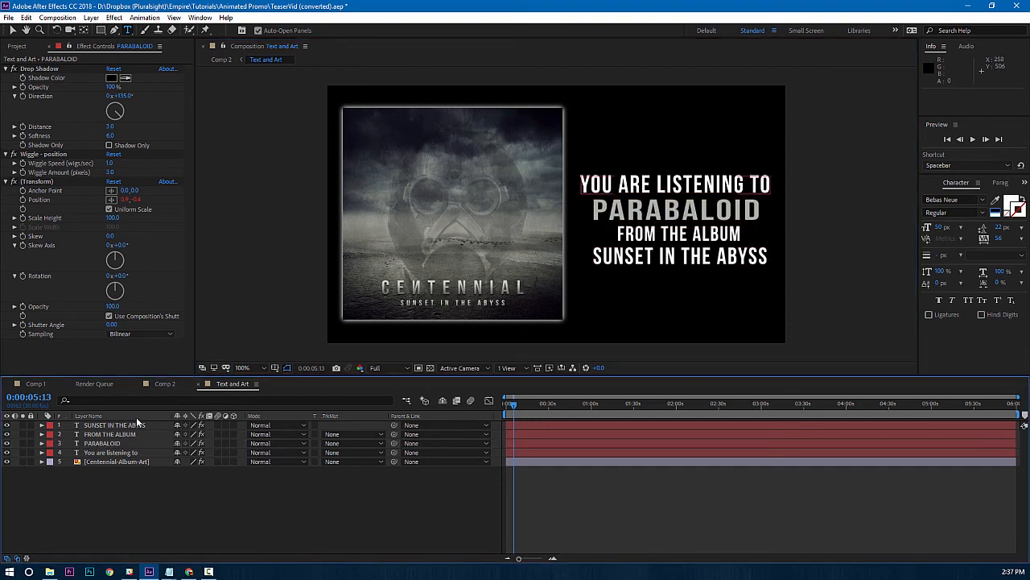
Add Regeneration by Wontolla.mp3 to Comp 2 as the lowest layer, beneath Background Comp.
{"action": "left_click", "coordinate": [165, 384]}
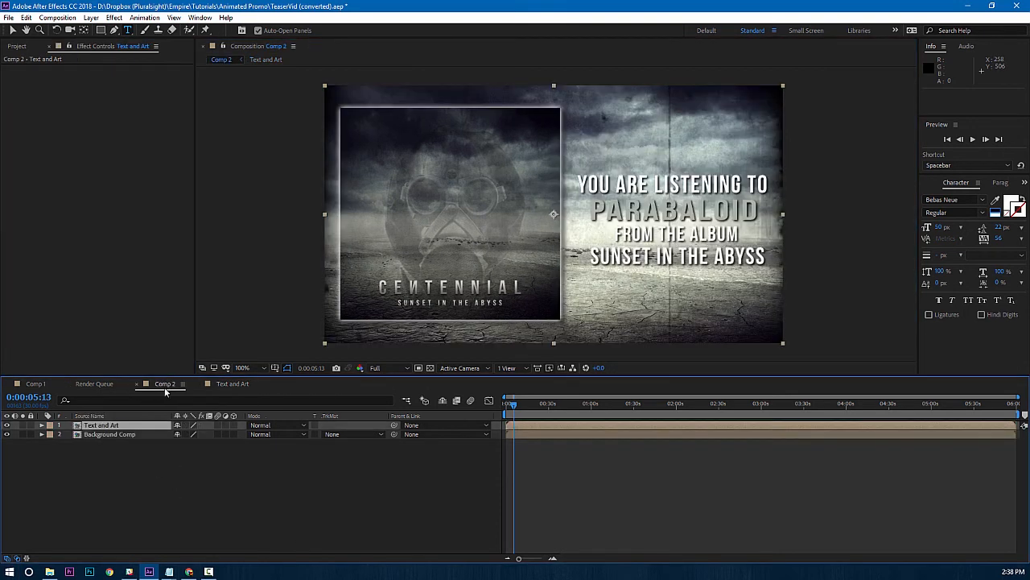
{"action": "left_click", "coordinate": [241, 483]}
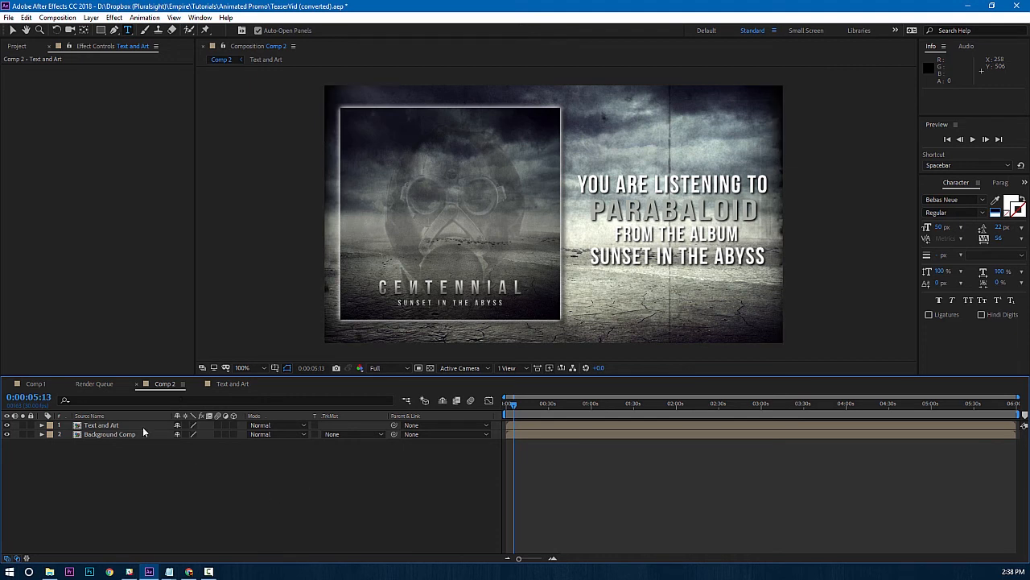
{"action": "left_click", "coordinate": [15, 47]}
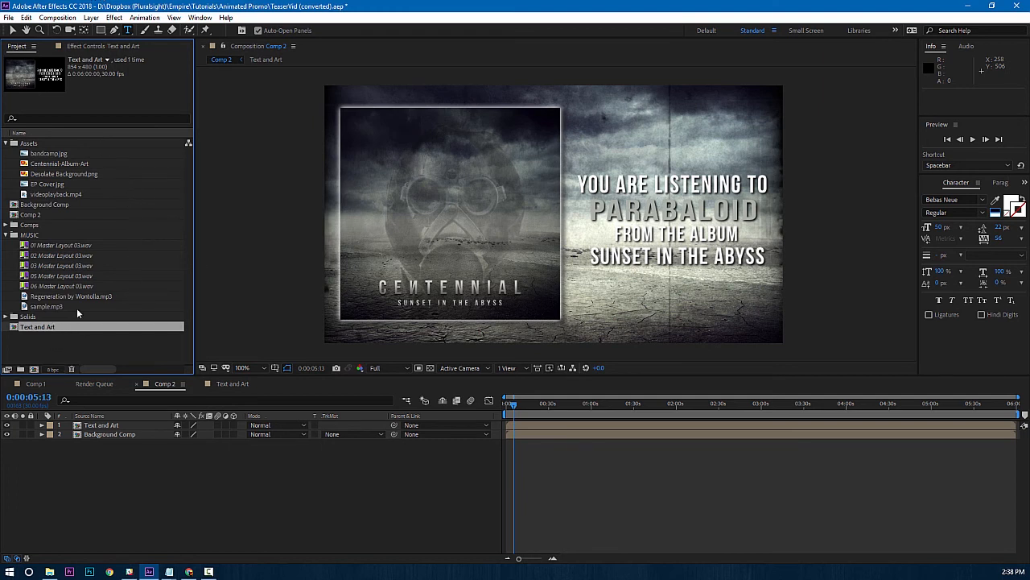
{"action": "left_click_drag", "start_coordinate": [67, 296], "coordinate": [135, 451]}
{"action": "left_click", "coordinate": [129, 466]}
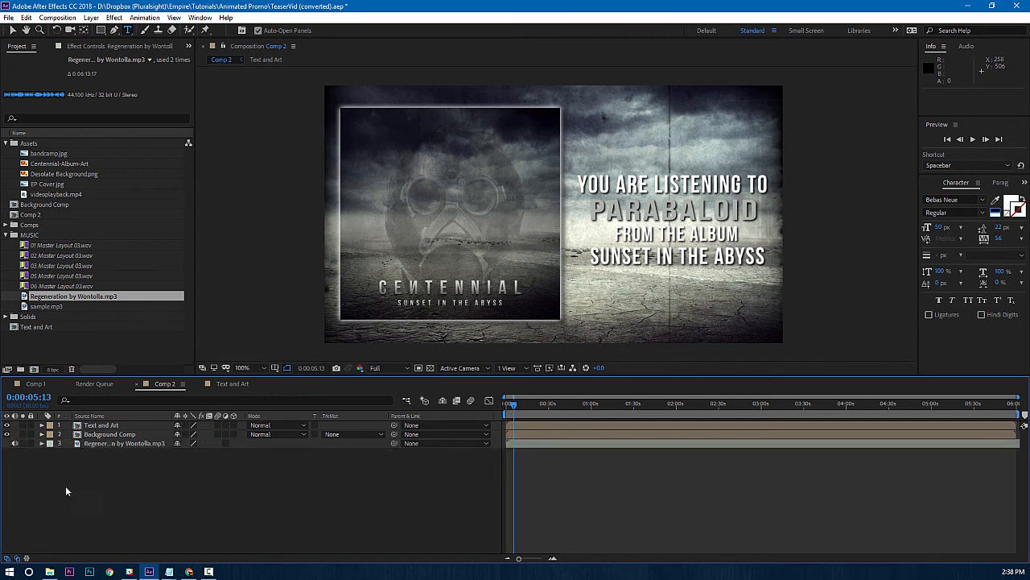
Reveal the music layer's audio properties and waveform, and set its Audio Levels to -12 dB.
{"action": "left_click", "coordinate": [42, 443]}
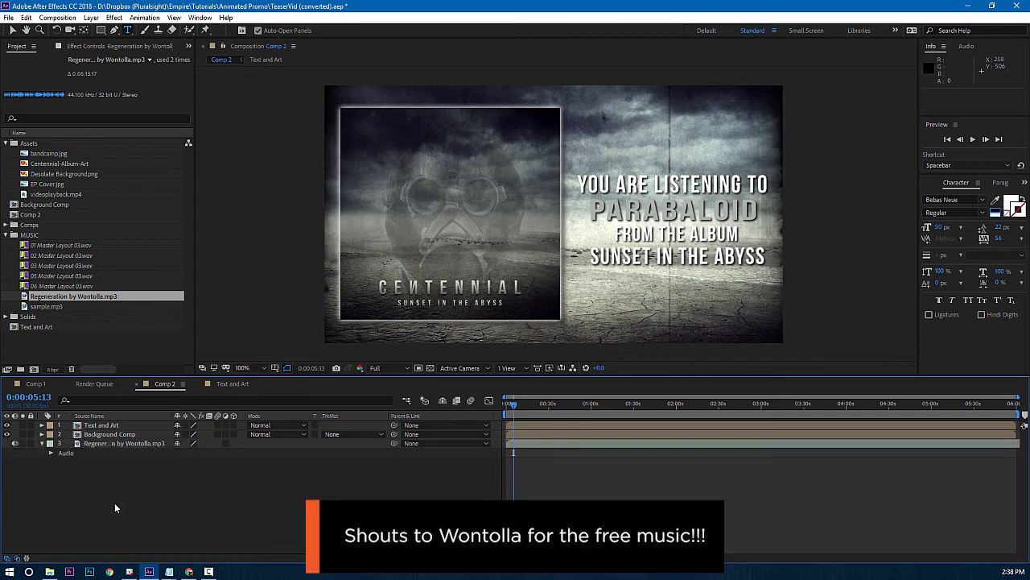
{"action": "left_click", "coordinate": [50, 453]}
{"action": "left_click", "coordinate": [60, 471]}
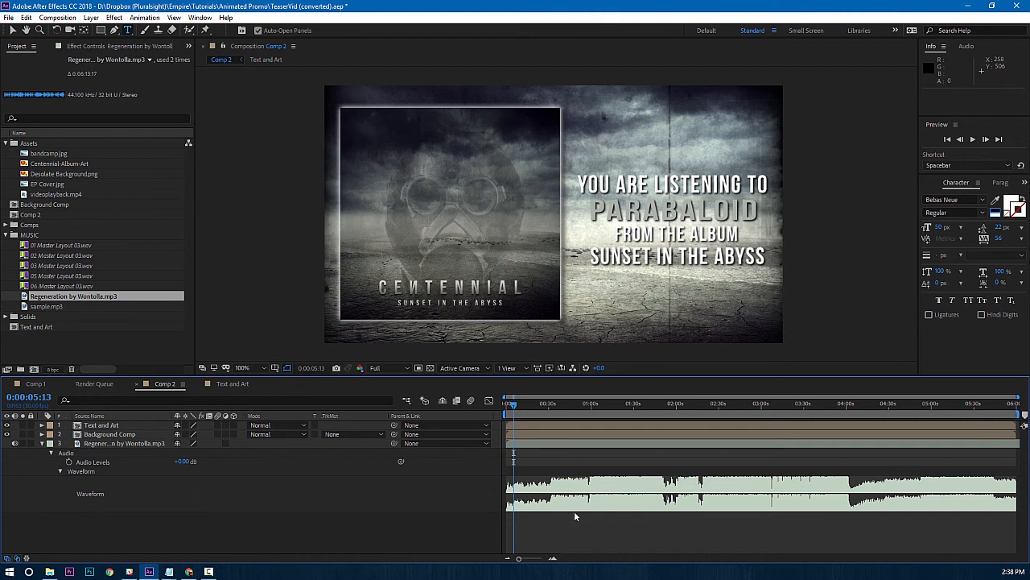
{"action": "left_click", "coordinate": [182, 462]}
{"action": "type", "text": "-12"}
{"action": "key", "text": "Return"}
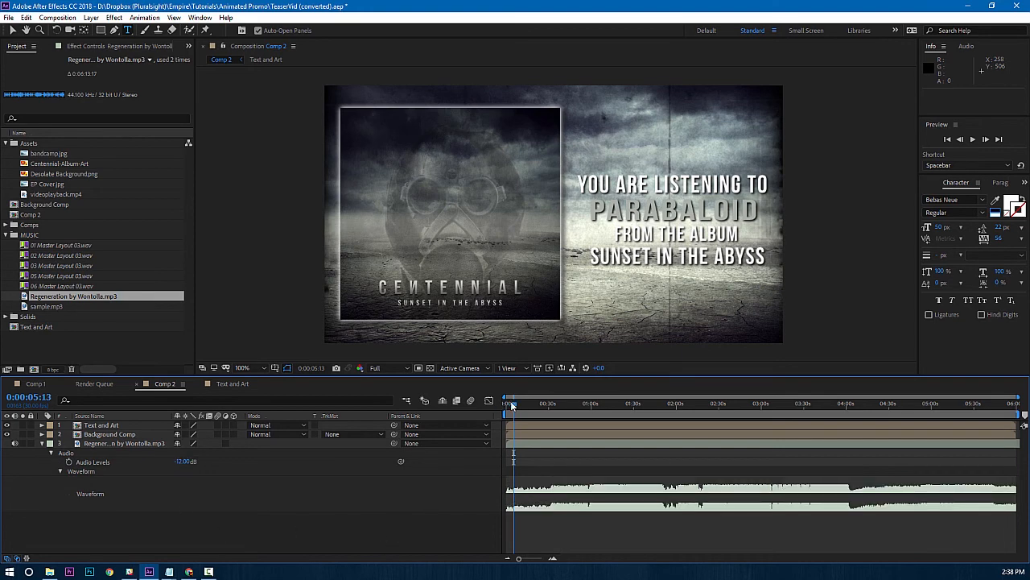
Play back Comp 2 from the start to hear the quieter music, and collapse the music layer's properties.
{"action": "left_click_drag", "start_coordinate": [513, 405], "coordinate": [500, 406]}
{"action": "key", "text": "space"}
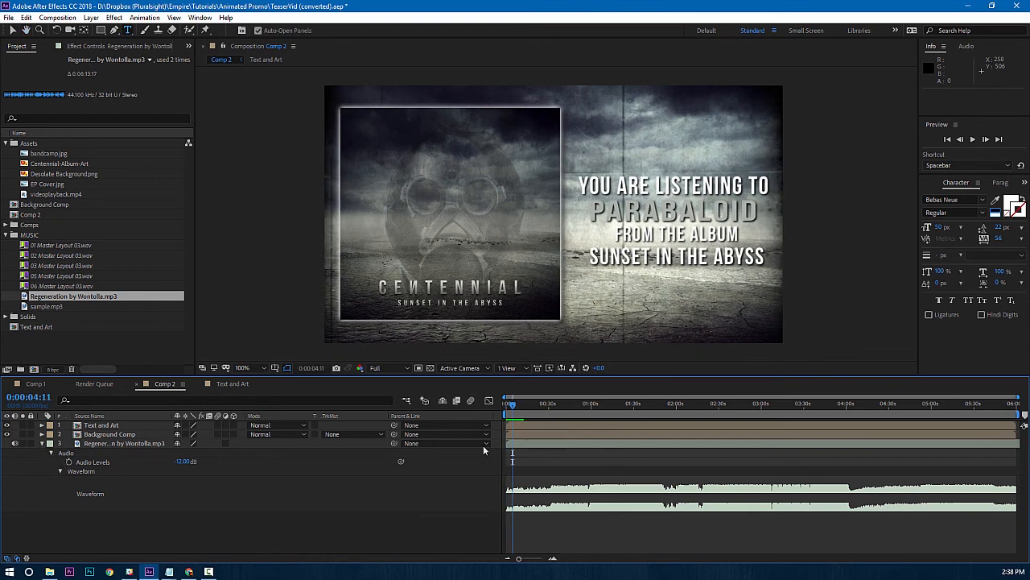
{"action": "left_click", "coordinate": [42, 443]}
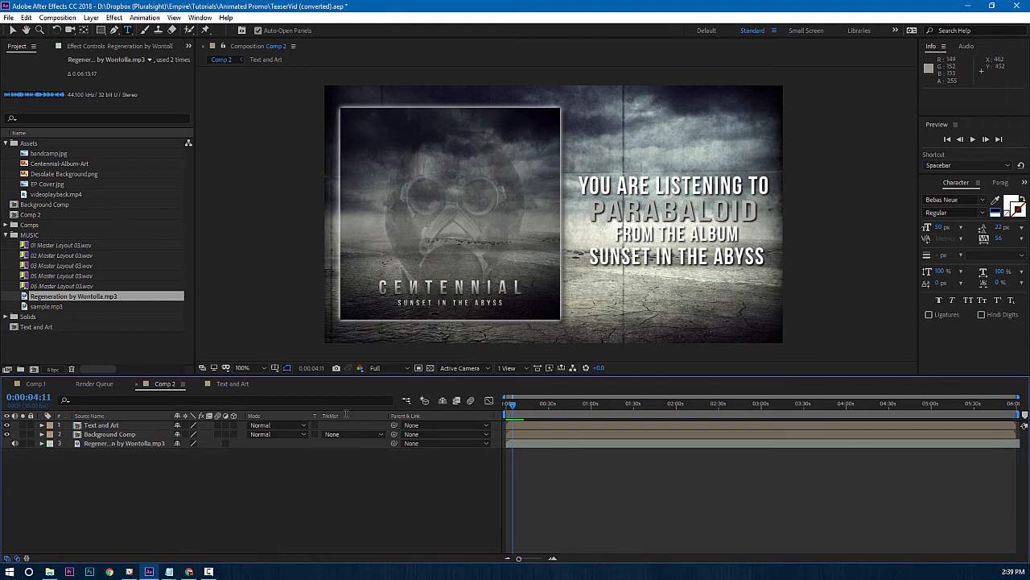
Mute the Regeneration by Wontolla.mp3 layer and play back the composition without sound.
{"action": "left_click", "coordinate": [14, 444]}
{"action": "key", "text": "space"}
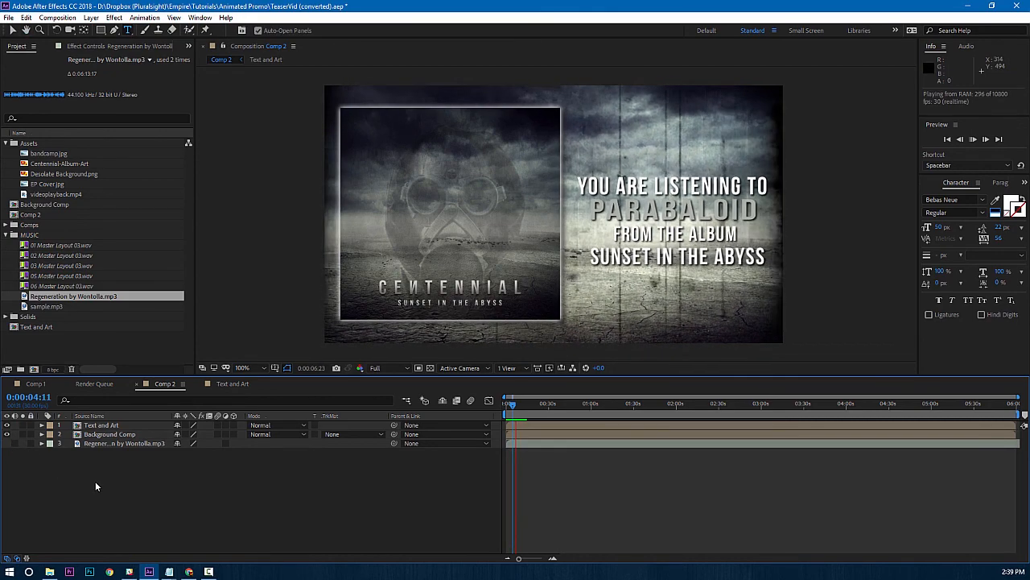
{"action": "key", "text": "space"}
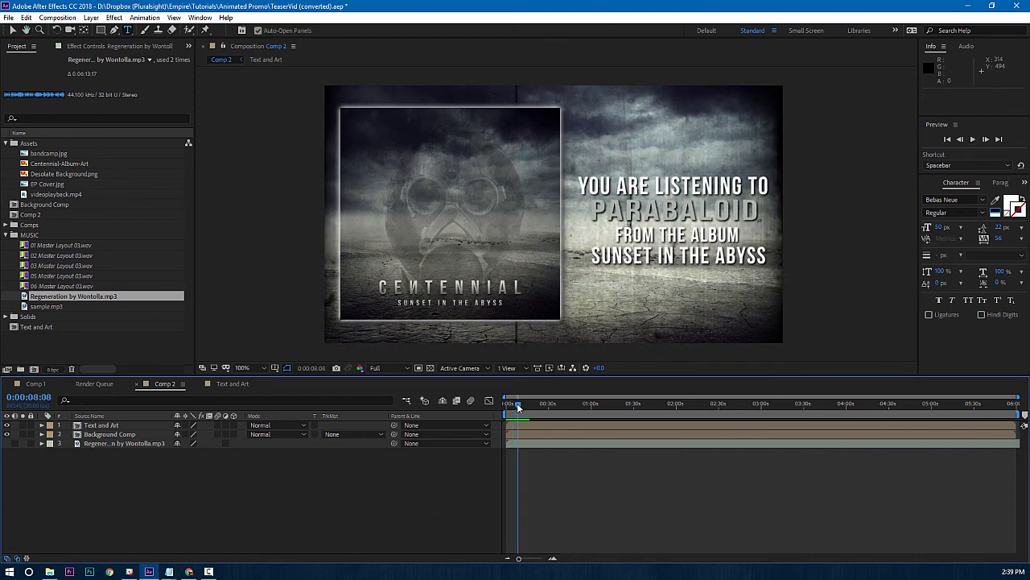
Set an Opacity keyframe of 0% on Background Comp at the very start, with the timeline zoomed to frame level.
{"action": "left_click_drag", "start_coordinate": [516, 403], "coordinate": [502, 407]}
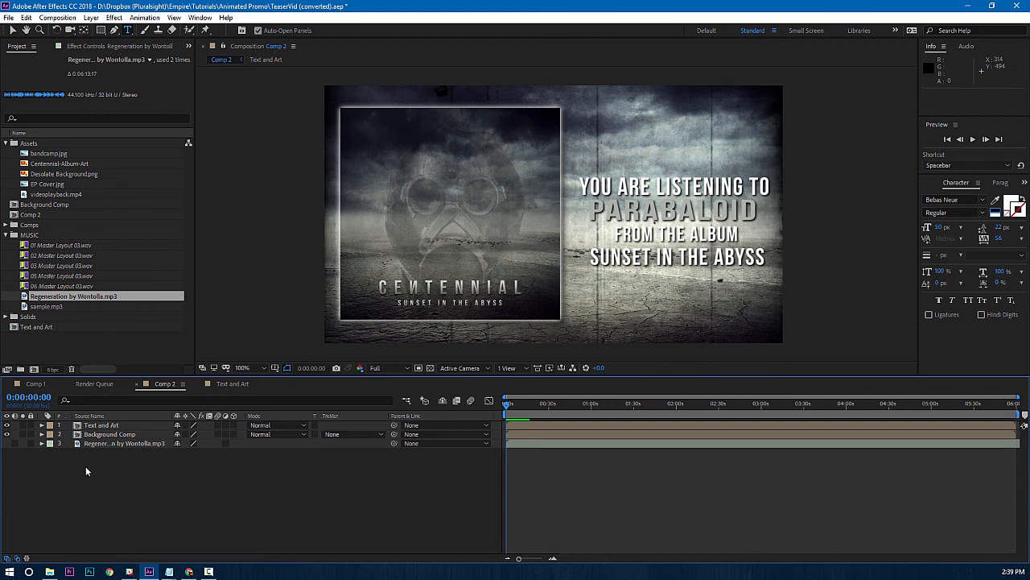
{"action": "left_click", "coordinate": [95, 437]}
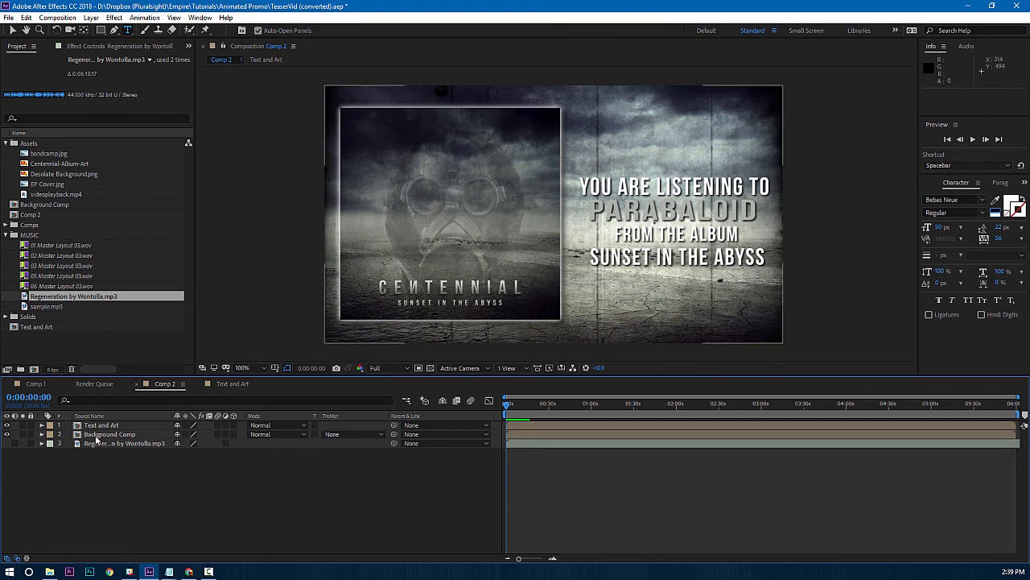
{"action": "left_click", "coordinate": [95, 437]}
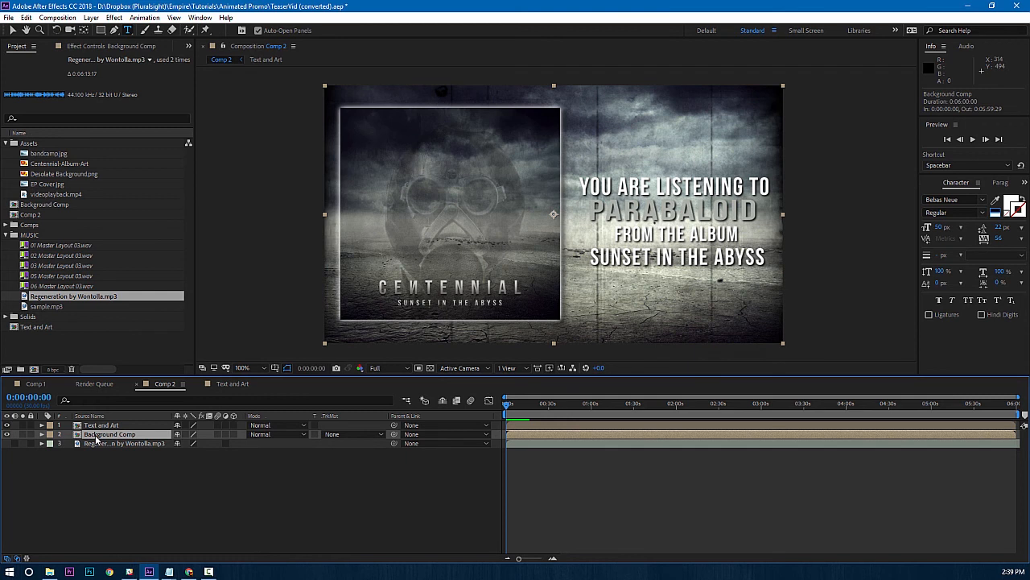
{"action": "key", "text": "t"}
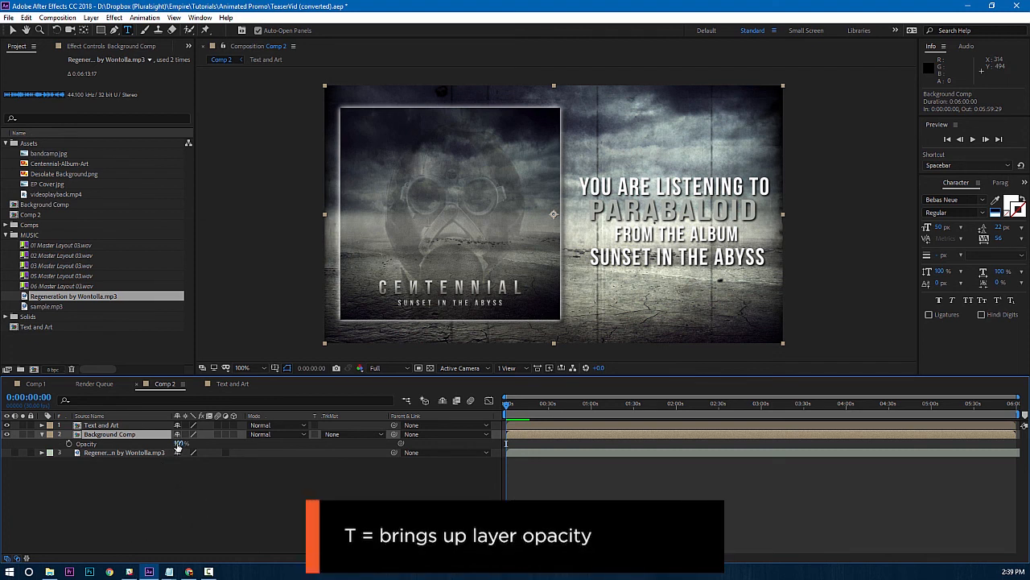
{"action": "key", "text": ";"}
{"action": "left_click", "coordinate": [69, 444]}
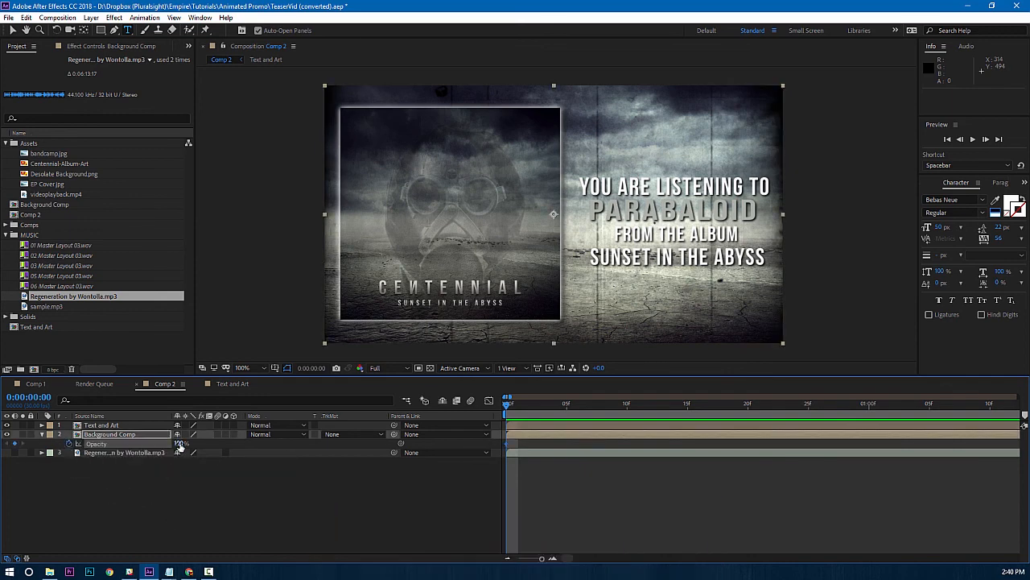
{"action": "left_click_drag", "start_coordinate": [179, 444], "coordinate": [86, 442]}
{"action": "left_click", "coordinate": [237, 481]}
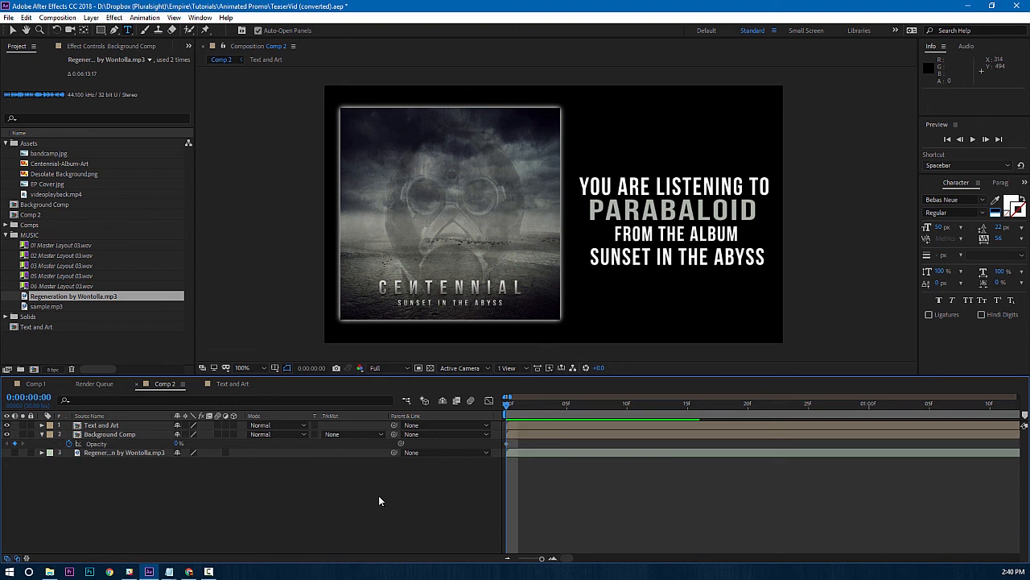
Add a 100% Opacity keyframe to Background Comp at 0:00:00:15 to complete its fade-in.
{"action": "key", "text": "space"}
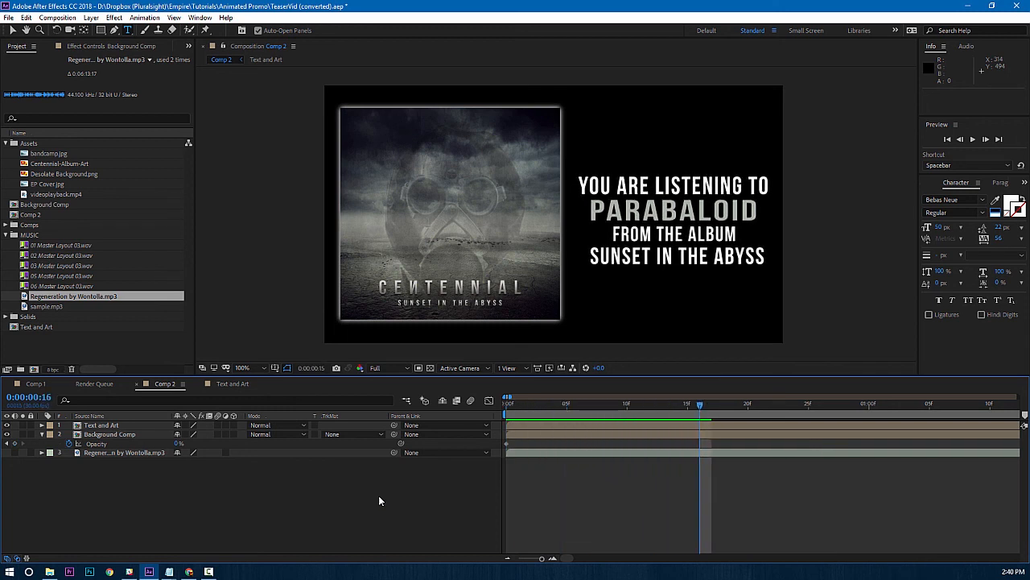
{"action": "key", "text": "space"}
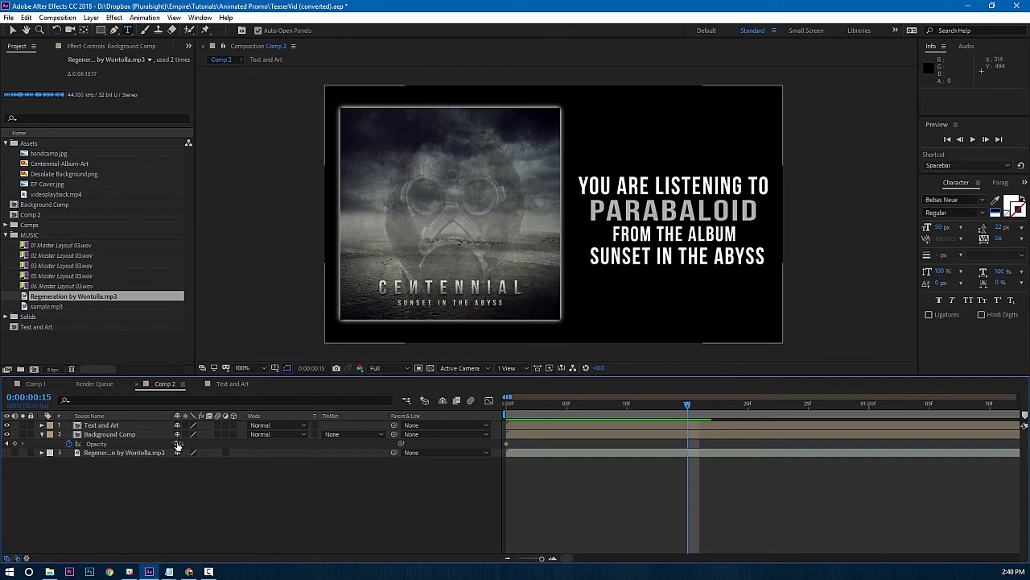
{"action": "left_click_drag", "start_coordinate": [173, 443], "coordinate": [374, 503]}
{"action": "left_click", "coordinate": [374, 504]}
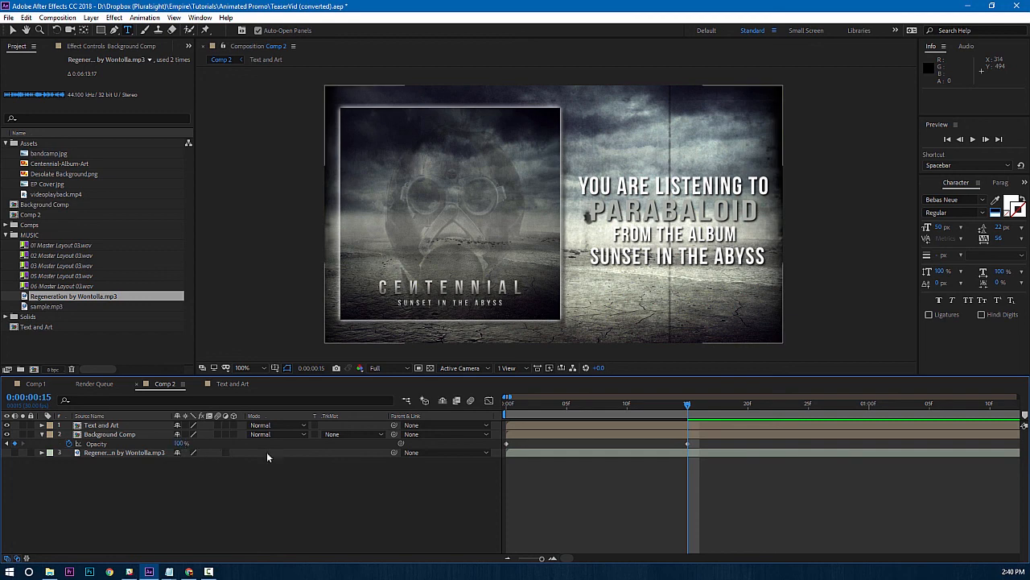
Play back Comp 2 from the start to preview the fade-in of the background.
{"action": "left_click_drag", "start_coordinate": [557, 404], "coordinate": [395, 511]}
{"action": "key", "text": "space"}
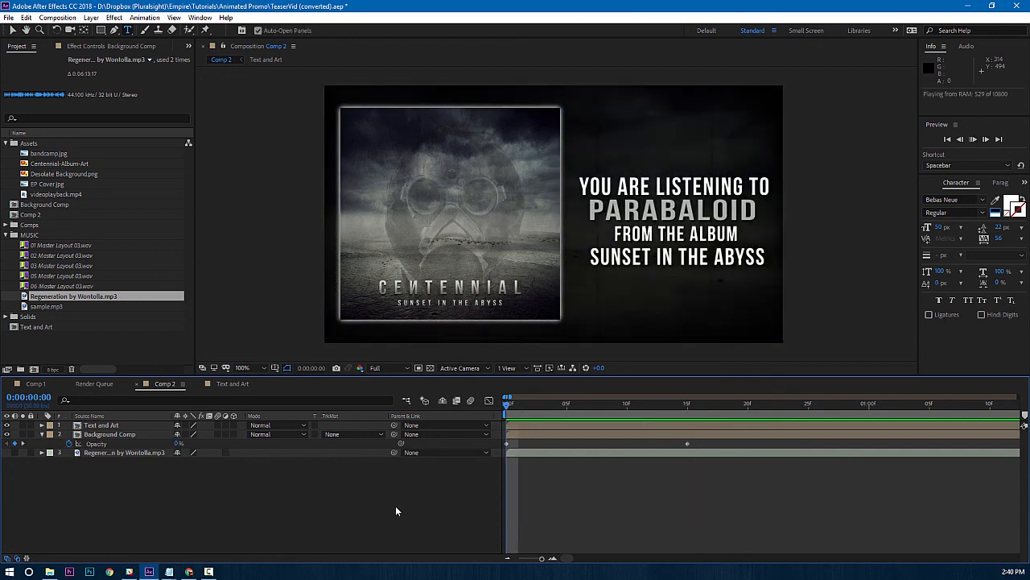
{"action": "key", "text": "space"}
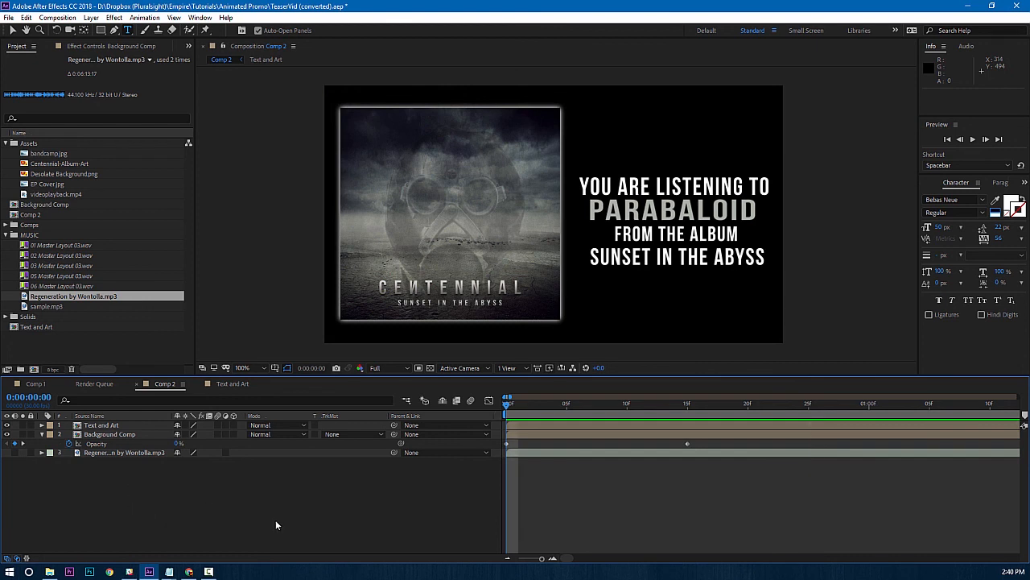
Copy both Opacity keyframes from Background Comp and paste them onto the Text and Art layer at the very start.
{"action": "left_click_drag", "start_coordinate": [703, 443], "coordinate": [466, 485]}
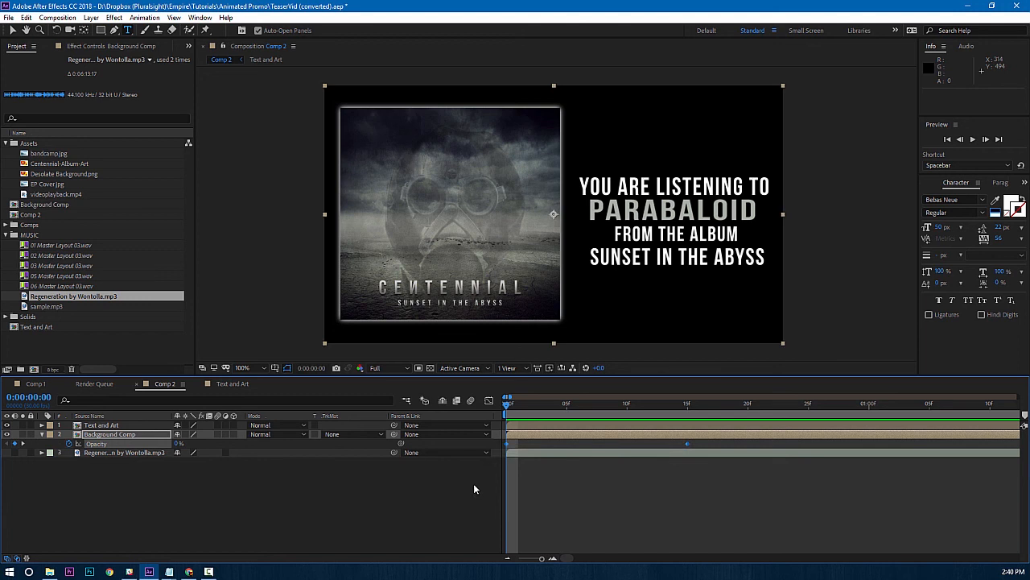
{"action": "left_click", "coordinate": [121, 425]}
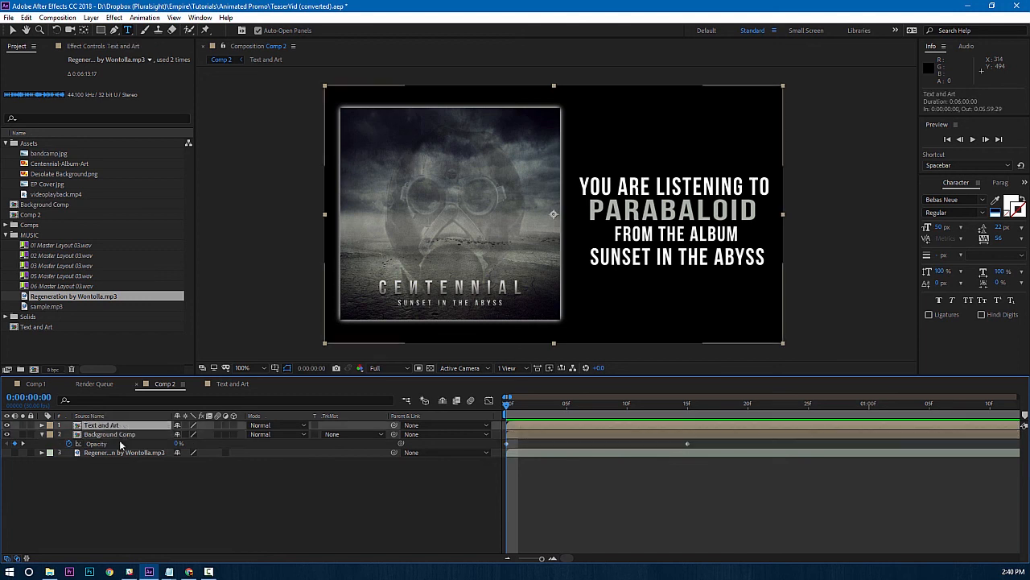
{"action": "key", "text": "t"}
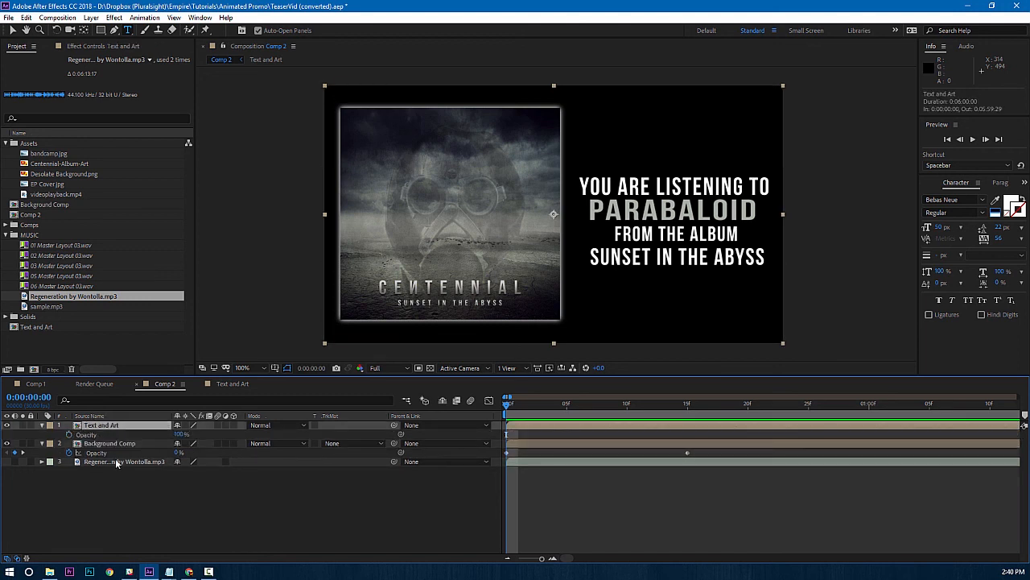
{"action": "key", "text": "ctrl+v"}
Preview the fade-in of the Text and Art and Background Comp layers together, and deselect the pasted keyframes.
{"action": "key", "text": "space"}
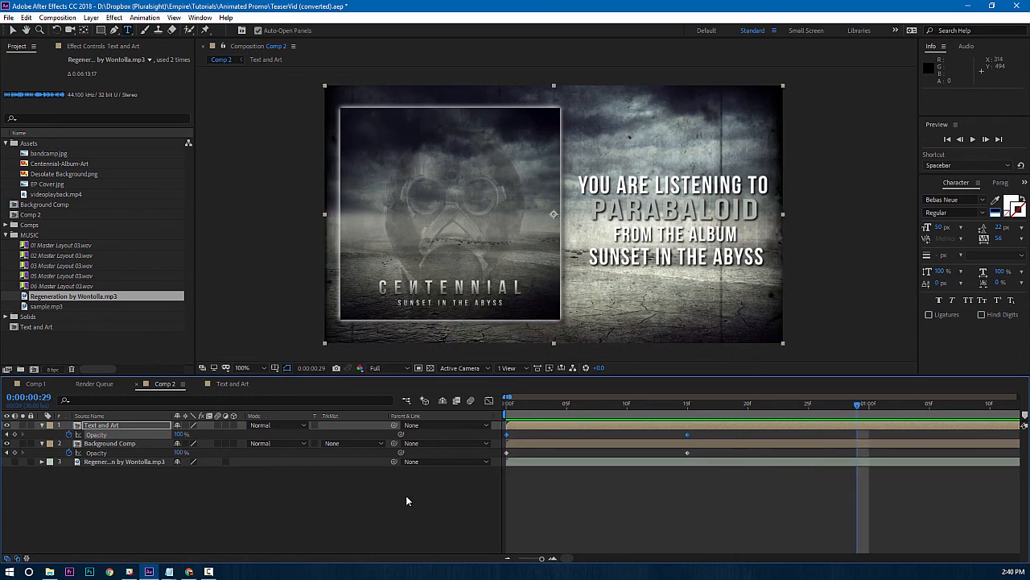
{"action": "left_click", "coordinate": [406, 501]}
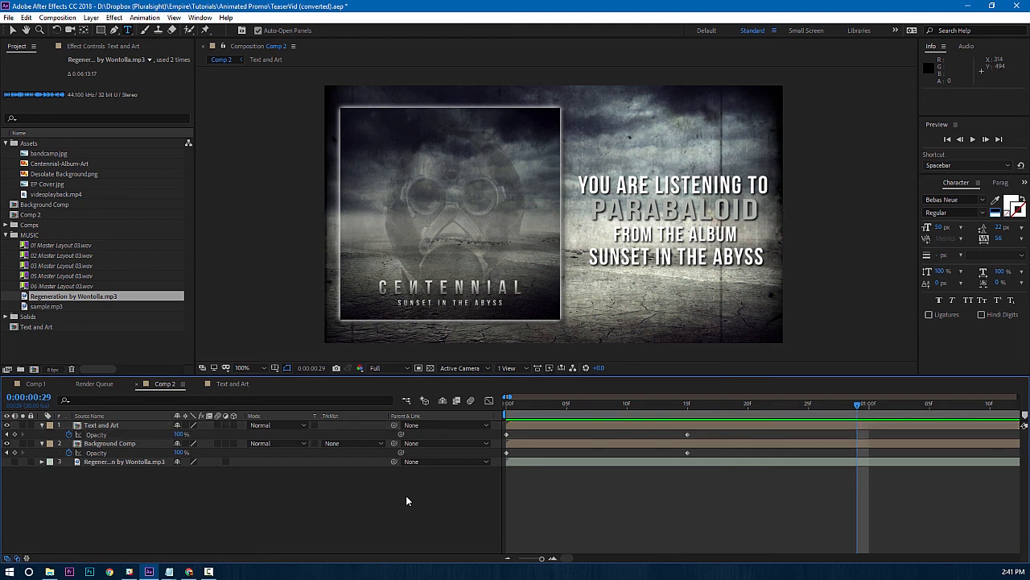
{"action": "key", "text": "semicolon"}
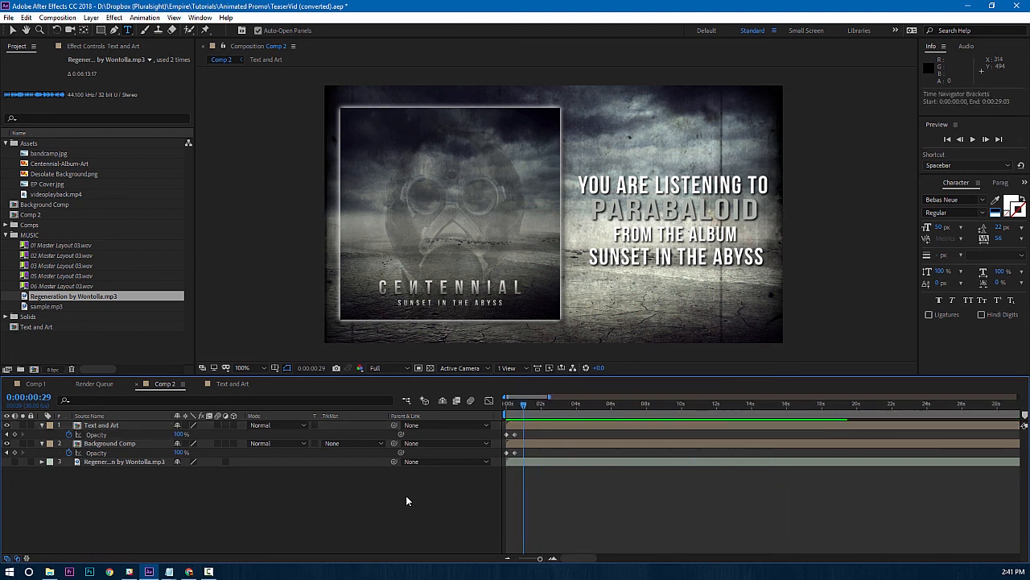